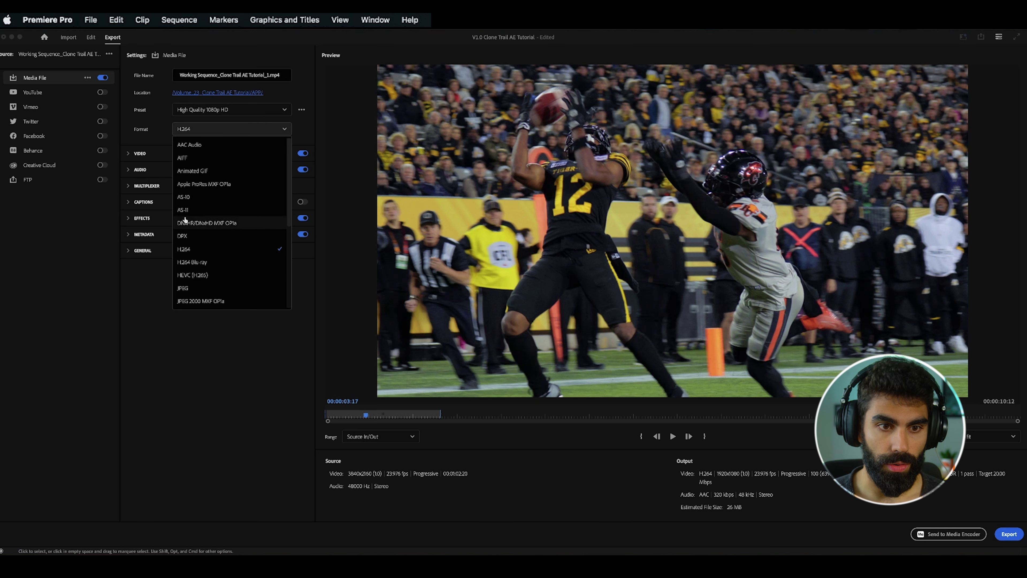
# Configure the export as QuickTime with a 16-bpc video depth and maximum render quality
pyautogui.click(196, 263)
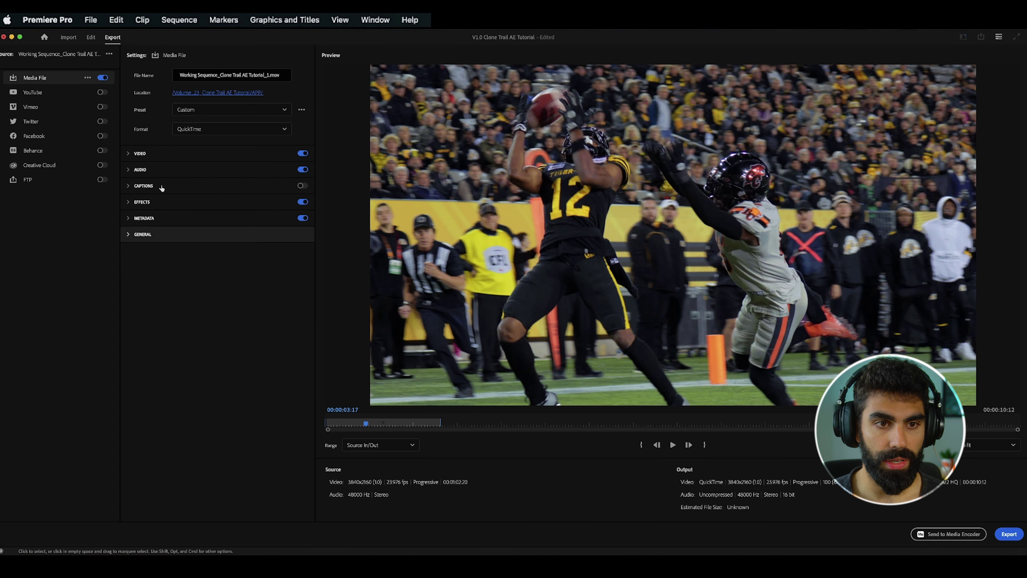
pyautogui.click(159, 157)
pyautogui.click(144, 341)
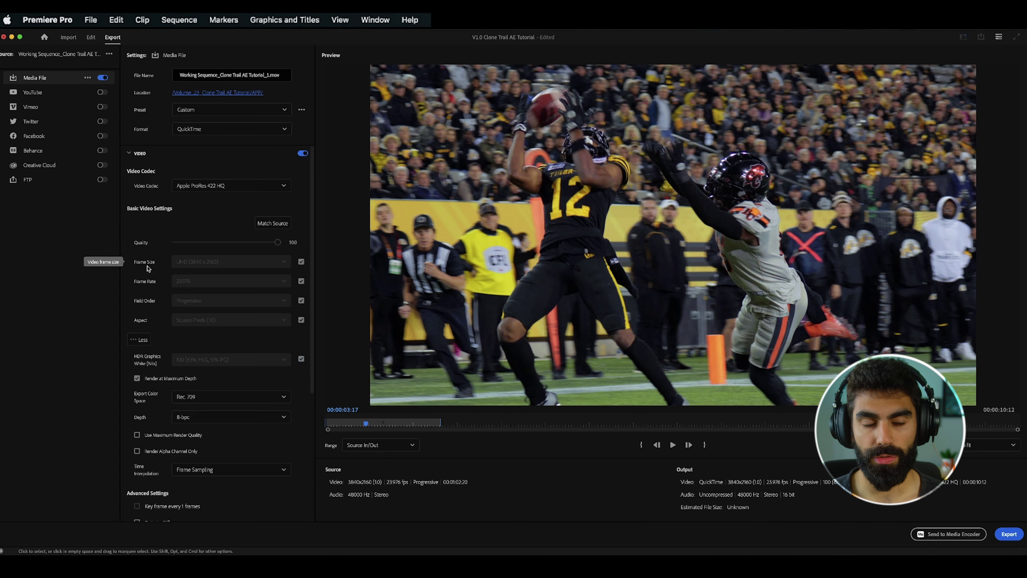
pyautogui.scroll(-1, 218, 267)
pyautogui.scroll(-4, 186, 285)
pyautogui.click(217, 343)
pyautogui.click(202, 369)
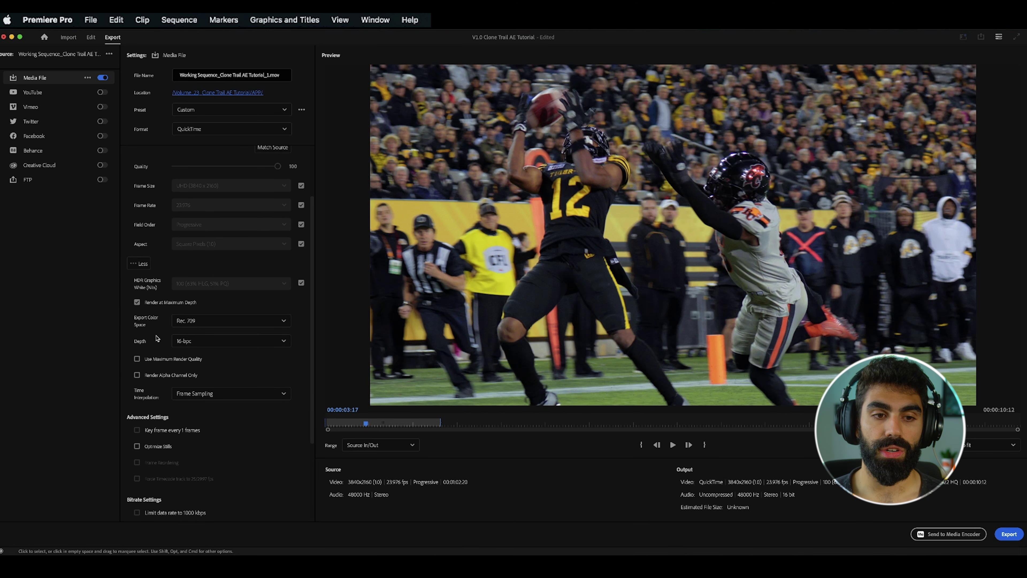
pyautogui.scroll(-1, 151, 339)
pyautogui.click(157, 351)
# Enable the Lumetri Look / LUT export effect and load the QT Gamma Compensation.cube file
pyautogui.scroll(-7, 160, 341)
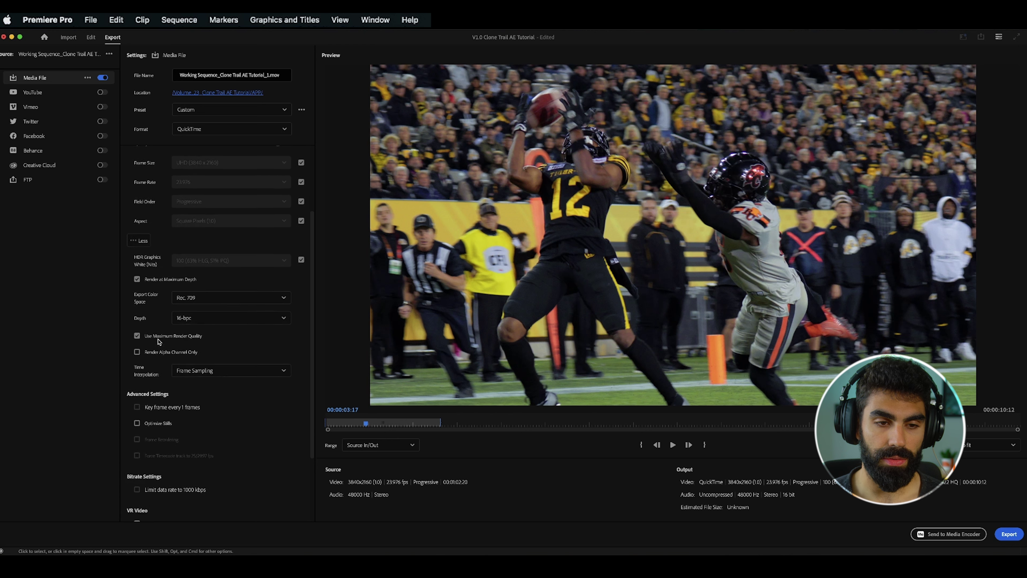
pyautogui.click(161, 483)
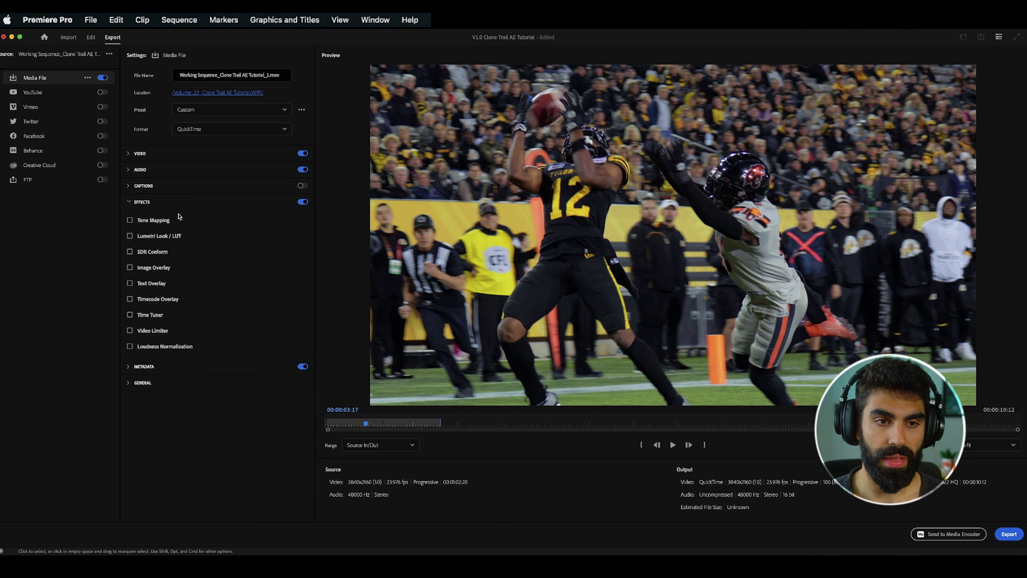
pyautogui.click(155, 238)
pyautogui.click(231, 255)
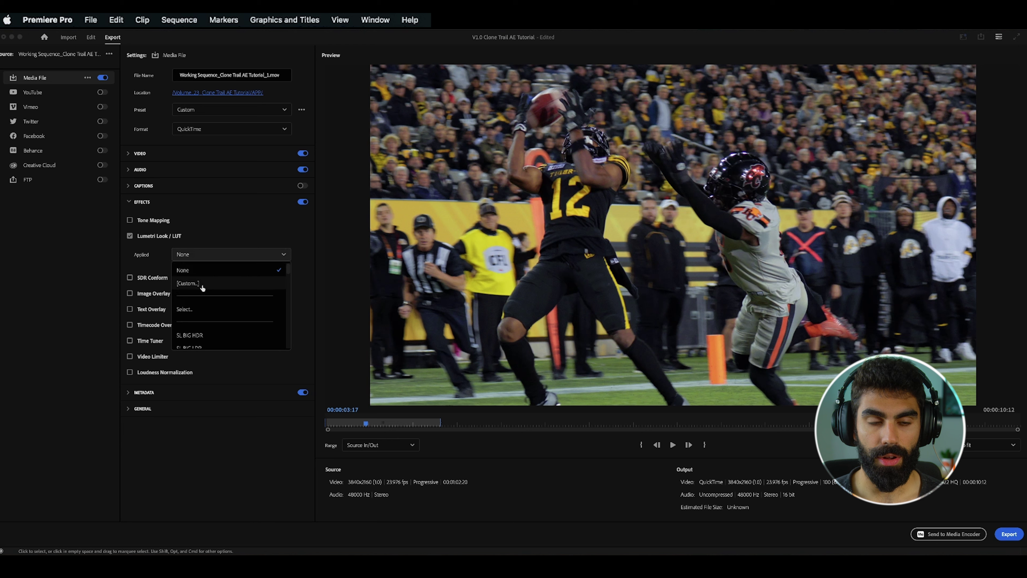
pyautogui.click(199, 308)
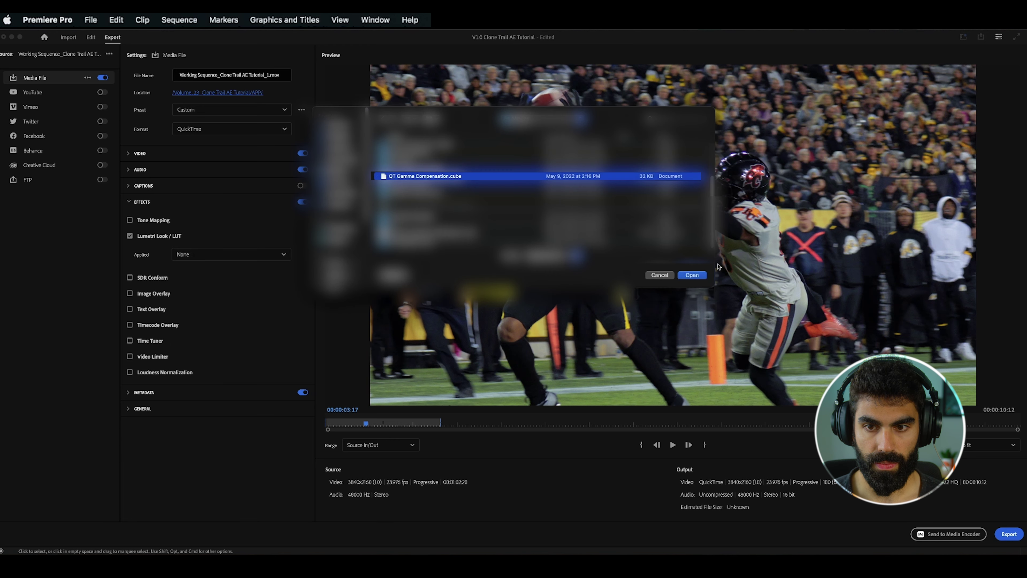
pyautogui.click(693, 275)
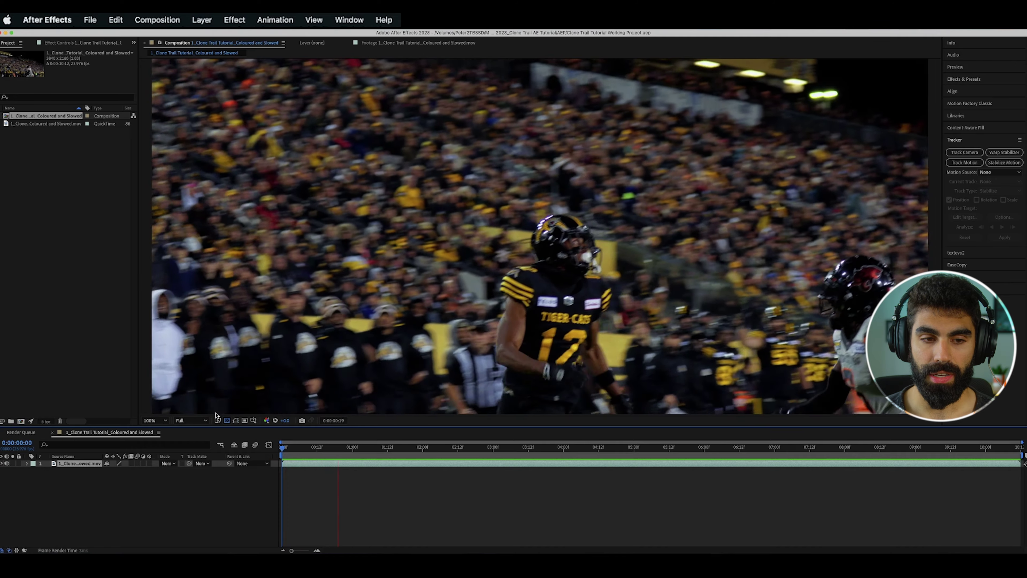
# In After Effects, fit the composition to the viewer and play the footage from its first frame
pyautogui.press('space')
pyautogui.hotkey('shift', '/')
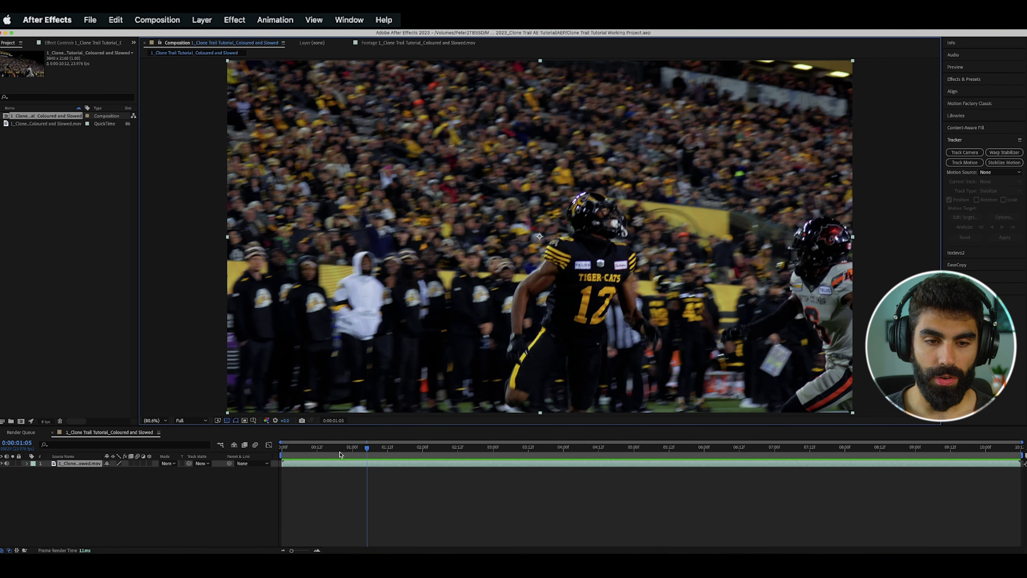
pyautogui.moveTo(340, 454); pyautogui.dragTo(273, 455)
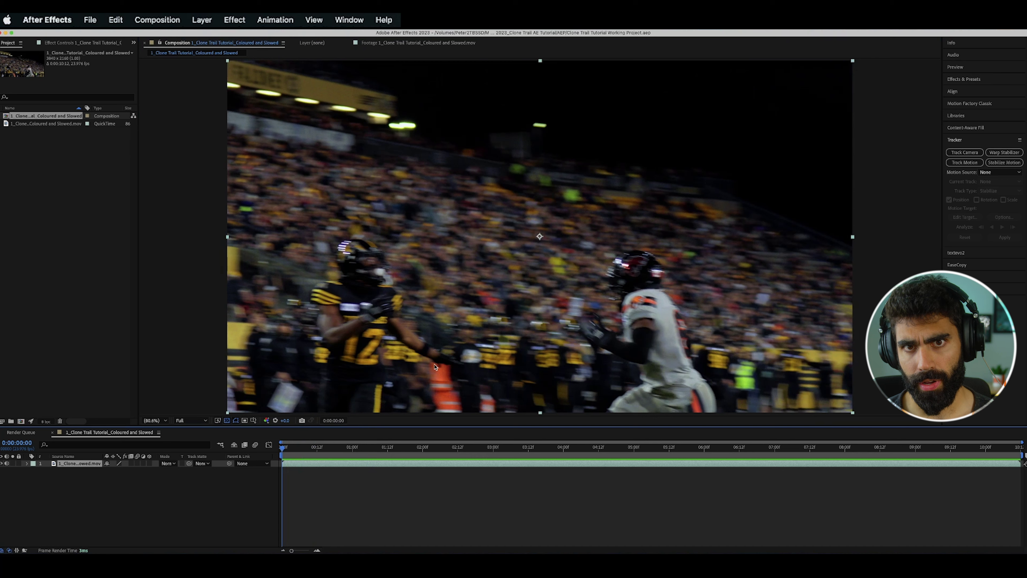
pyautogui.press('space')
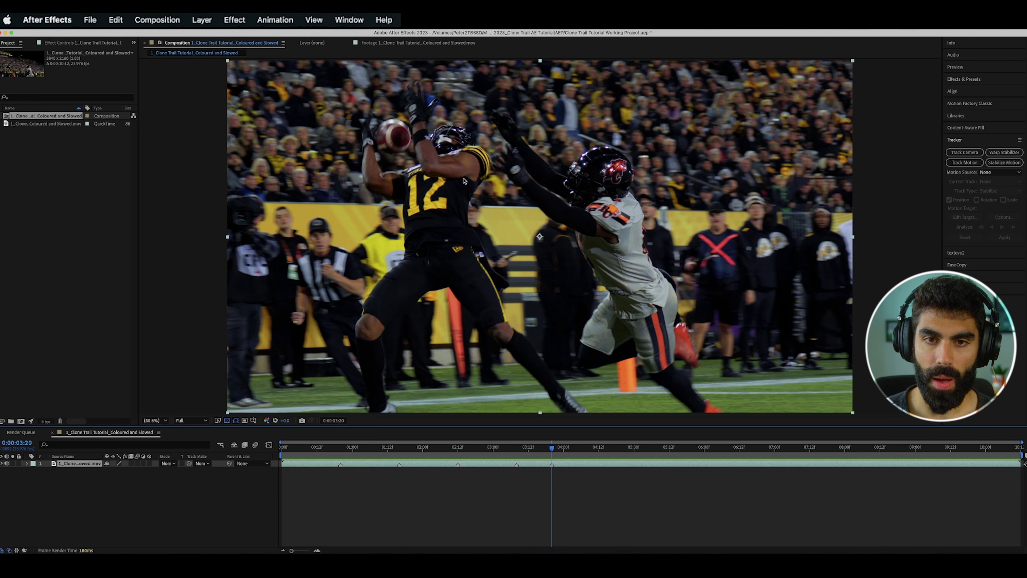
# Examine the frames of the catch from 0:00:03:20 to 0:00:03:23 and return to 0:00:03:20
pyautogui.press('pagedown')
pyautogui.press('pagedown')
pyautogui.press('pagedown')
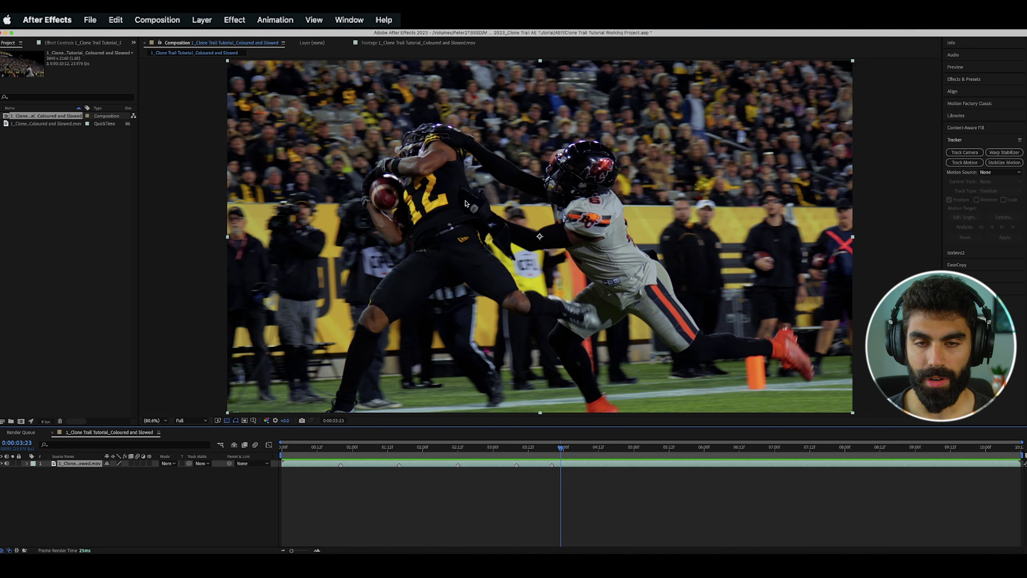
pyautogui.press('pageup')
pyautogui.press('pageup')
pyautogui.press('pageup')
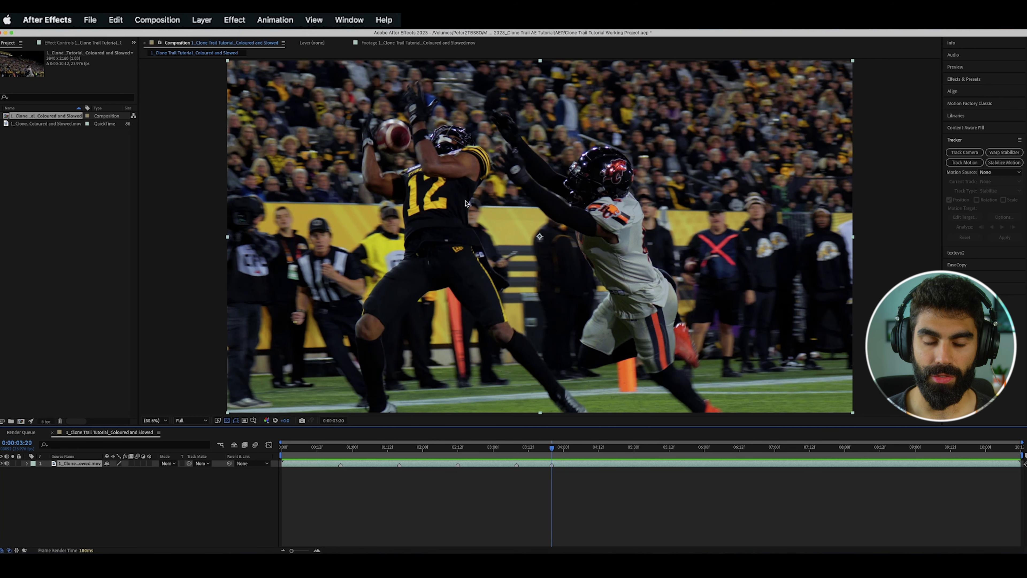
# Space the layer markers one second apart from 0:00:00:20, moving the second to 0:00:01:20 and the third to 0:00:02:20
pyautogui.moveTo(384, 449); pyautogui.dragTo(342, 453)
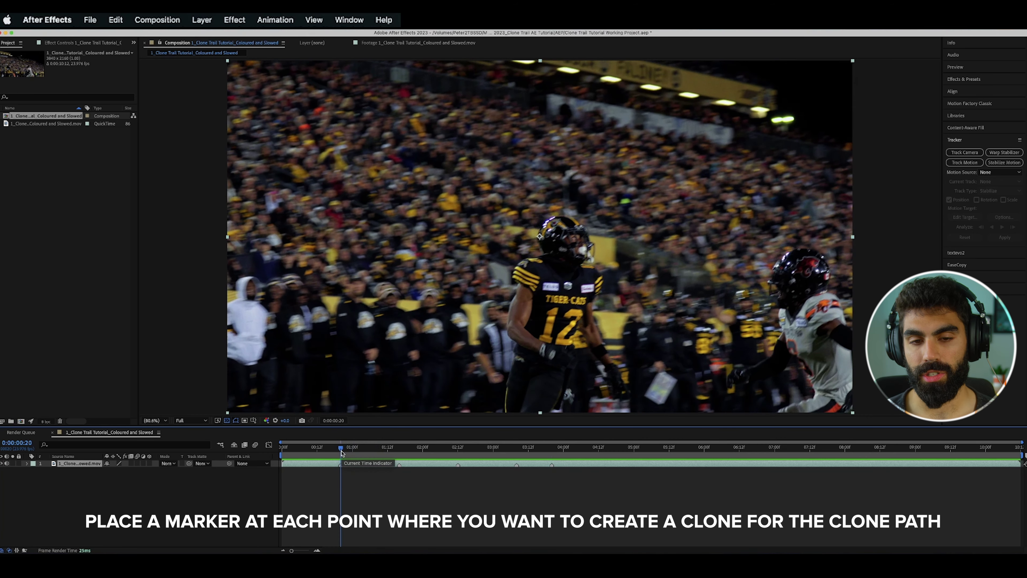
pyautogui.press('k')
pyautogui.press('super+Right')
pyautogui.press('super+Right')
pyautogui.press('super+Right')
pyautogui.press('super+Right')
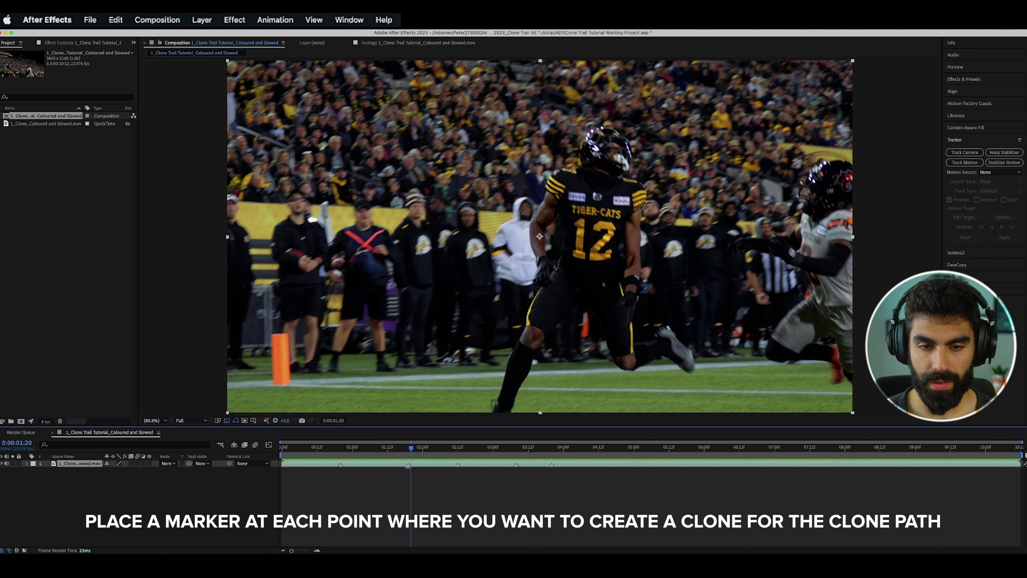
pyautogui.press('space')
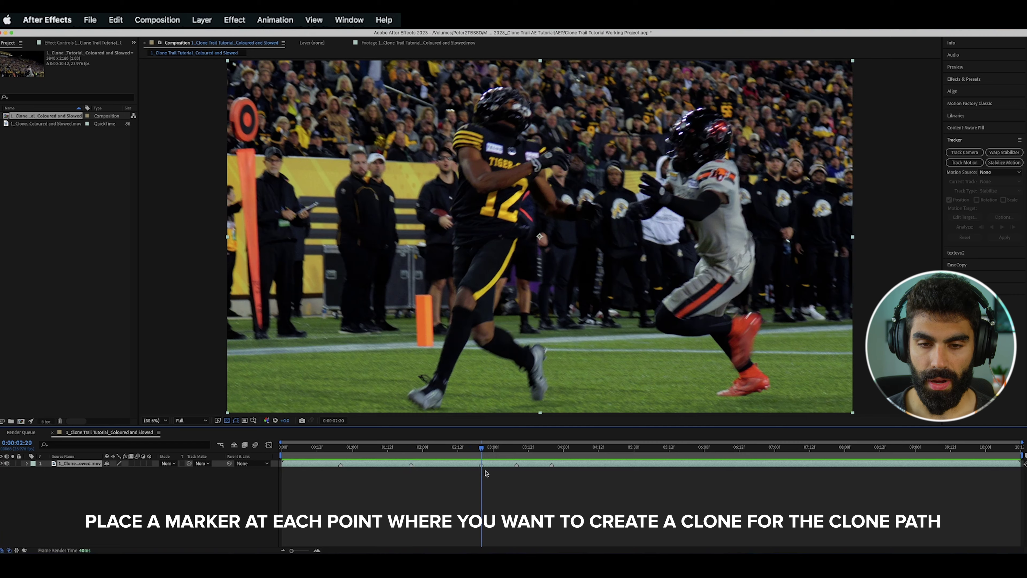
# Delete the extra layer marker between 0:00:02:20 and 0:00:03:20
pyautogui.press('super+Right')
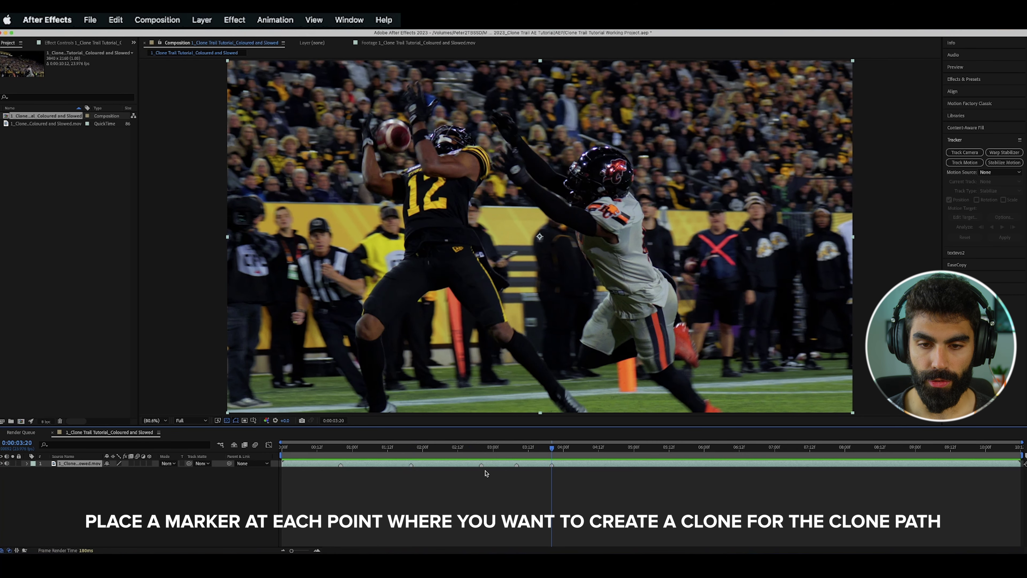
pyautogui.press('j')
pyautogui.rightClick(518, 465)
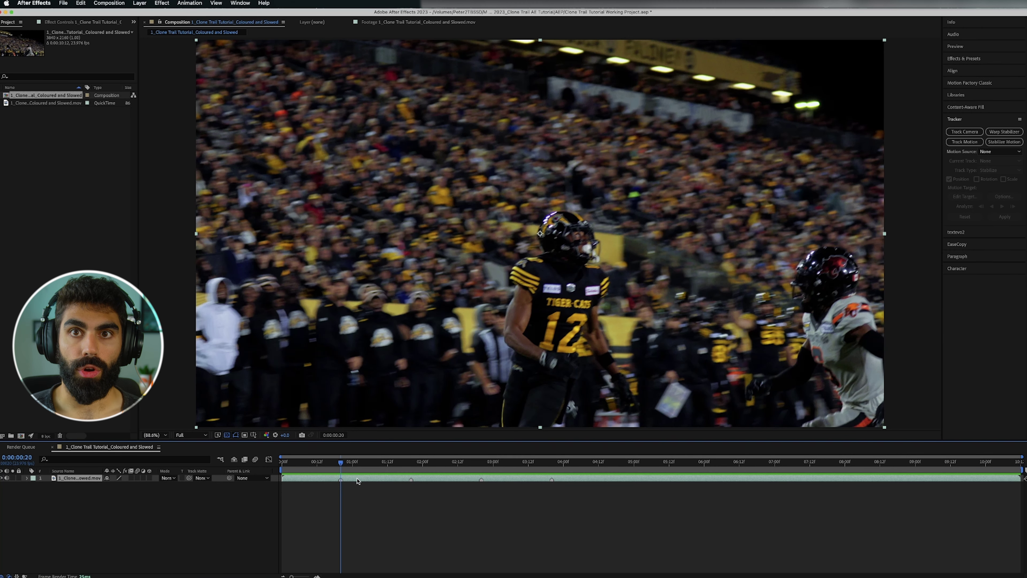
# Save the frame at 0:00:00:20 as Photoshop layers named 00s20f in the project's PSD folder
pyautogui.click(108, 3)
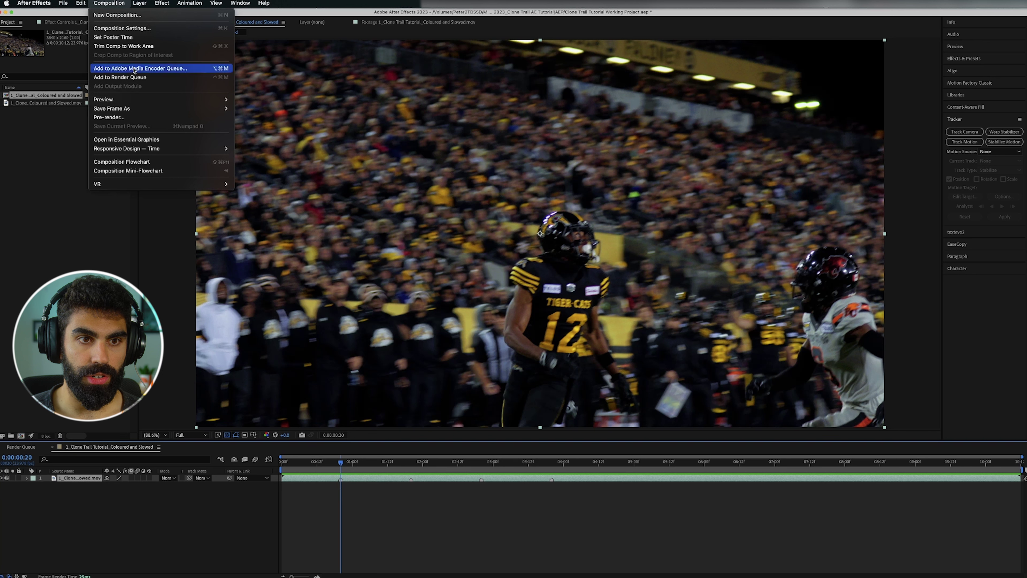
pyautogui.moveTo(133, 108)
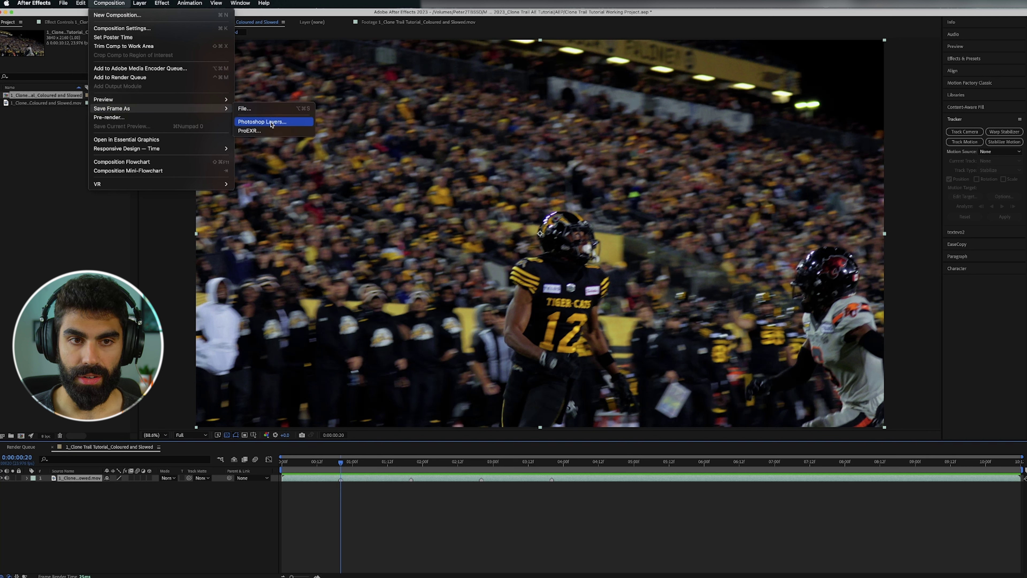
pyautogui.click(270, 122)
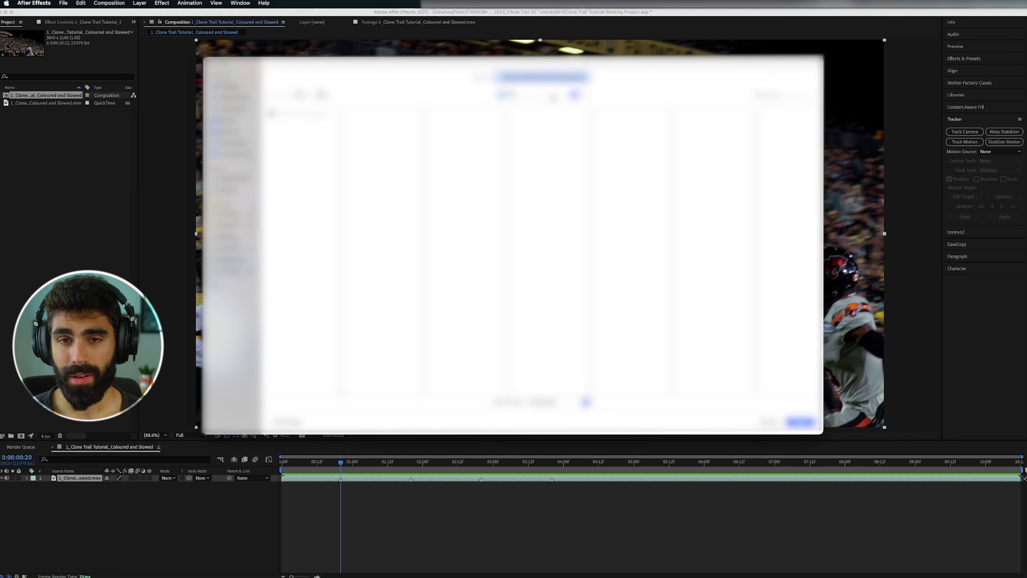
pyautogui.click(554, 97)
pyautogui.click(527, 142)
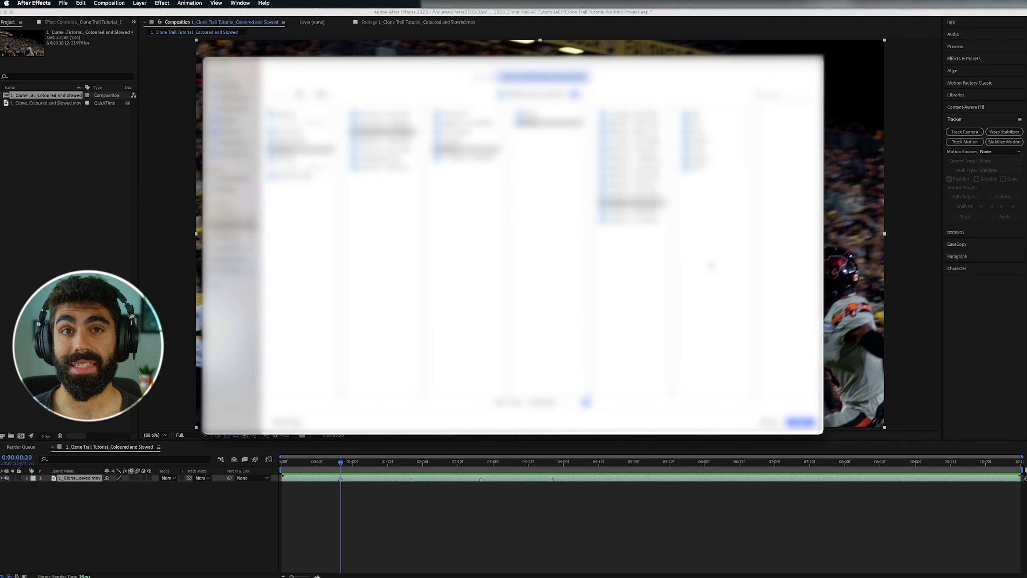
pyautogui.click(700, 158)
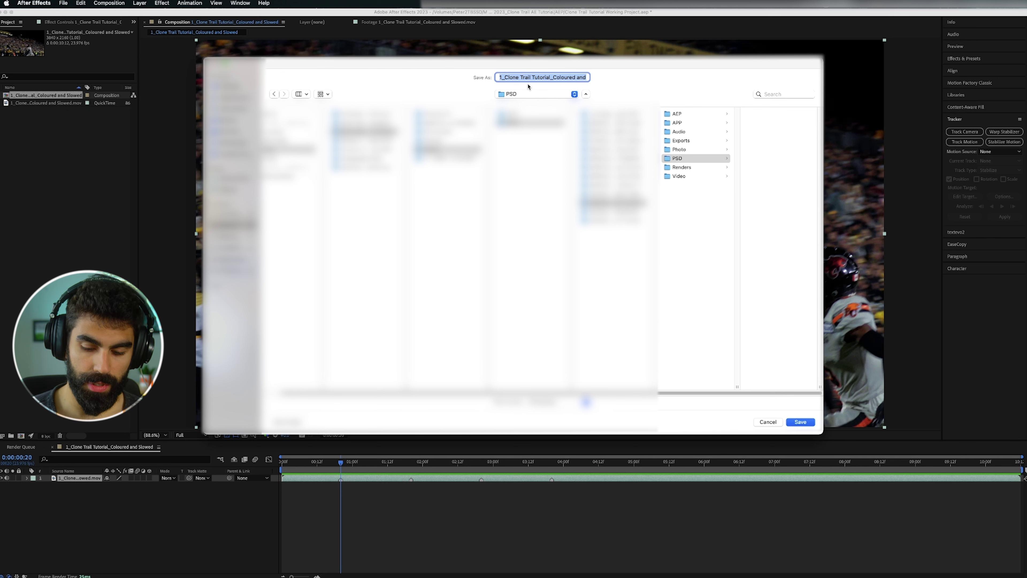
pyautogui.write('00s20f')
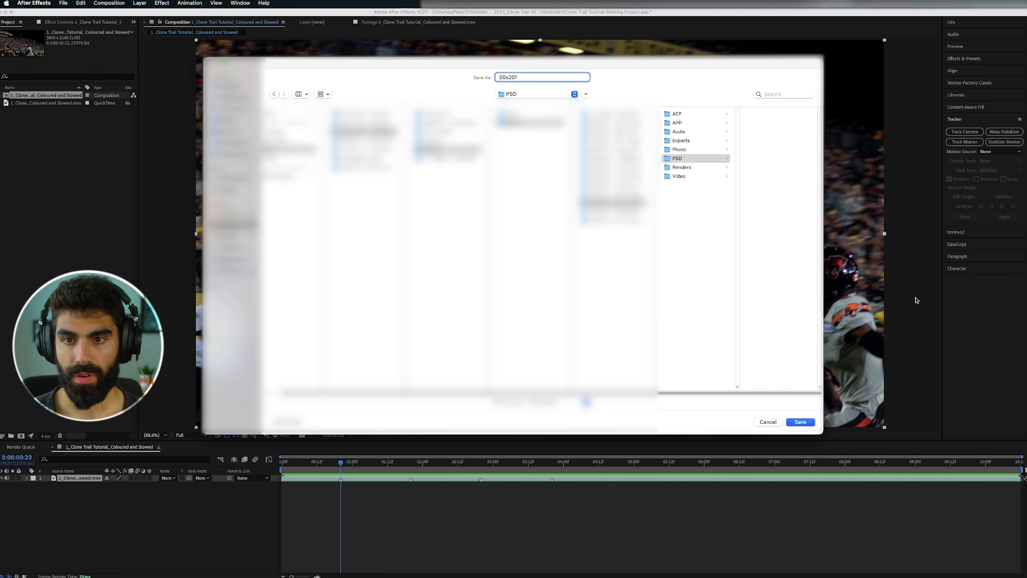
pyautogui.click(801, 422)
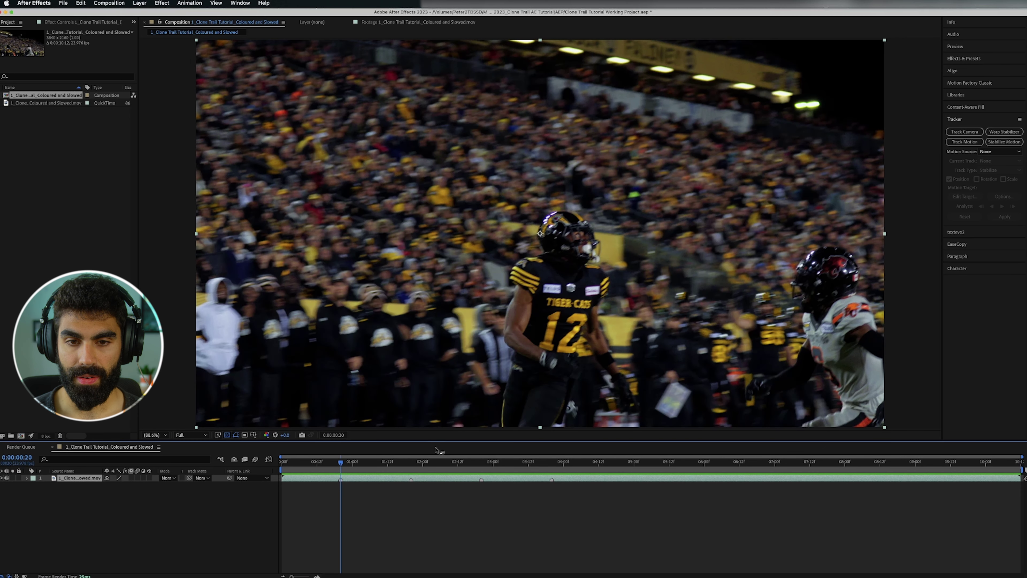
# Save the frame at the 0:00:01:20 marker as Photoshop layers named 01s20f in the PSD folder
pyautogui.click(409, 464)
pyautogui.moveTo(408, 465); pyautogui.dragTo(412, 467)
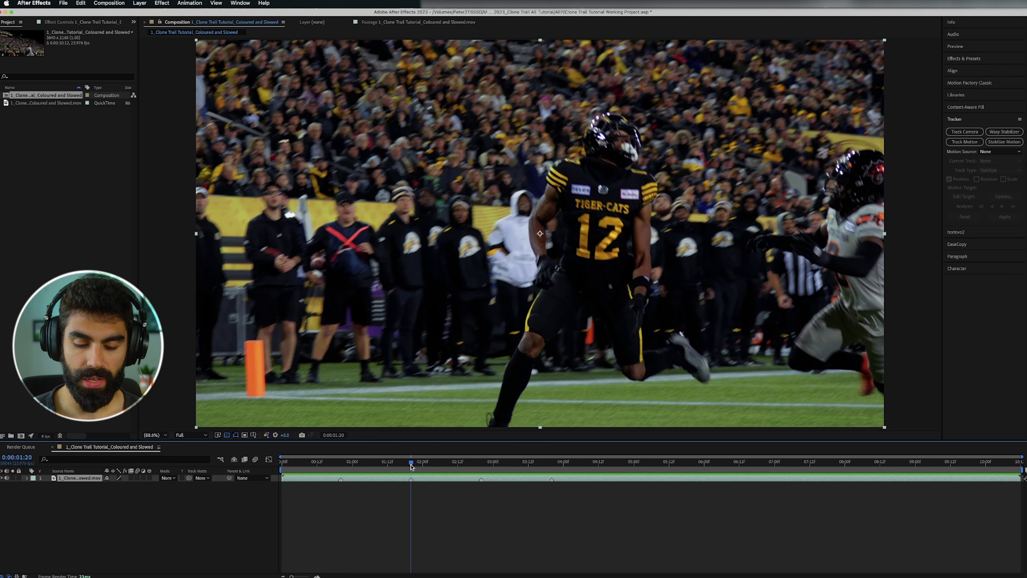
pyautogui.click(106, 3)
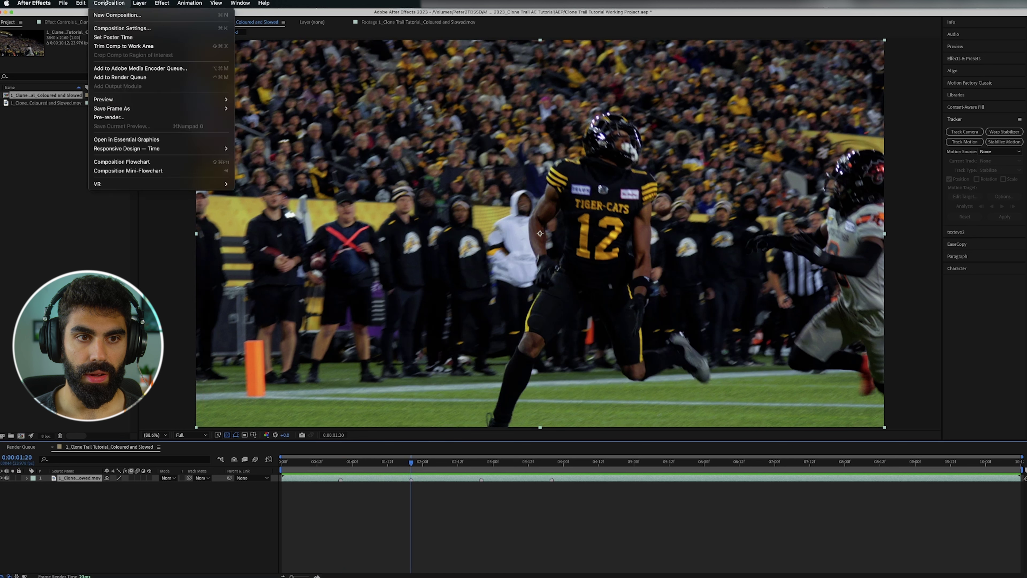
pyautogui.moveTo(129, 109)
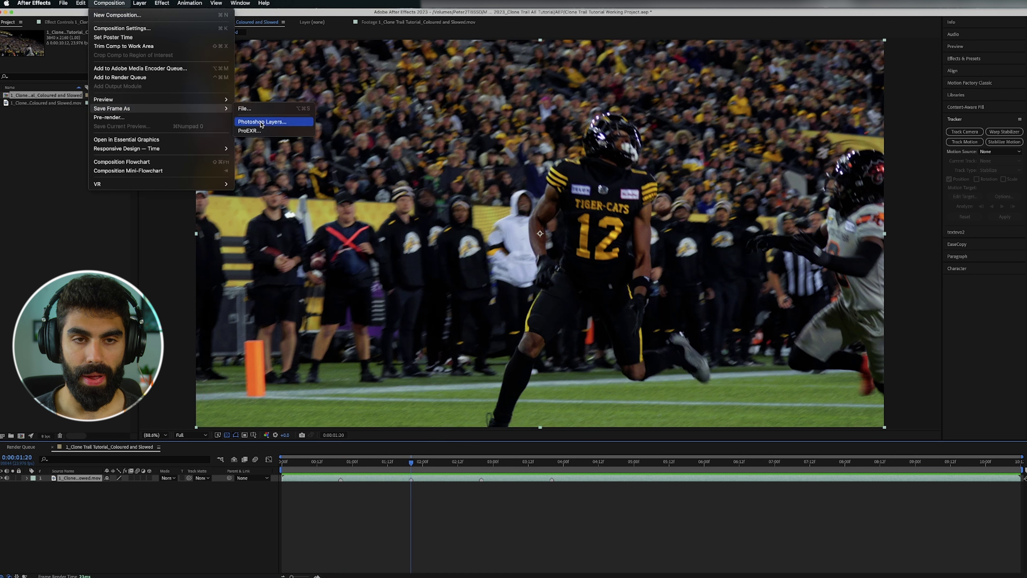
pyautogui.click(260, 122)
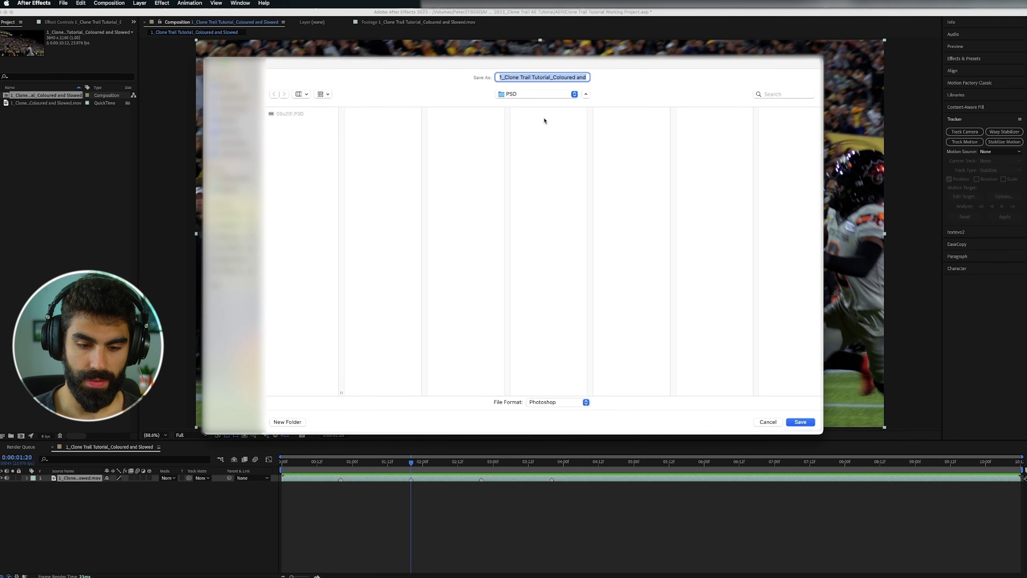
pyautogui.write('01')
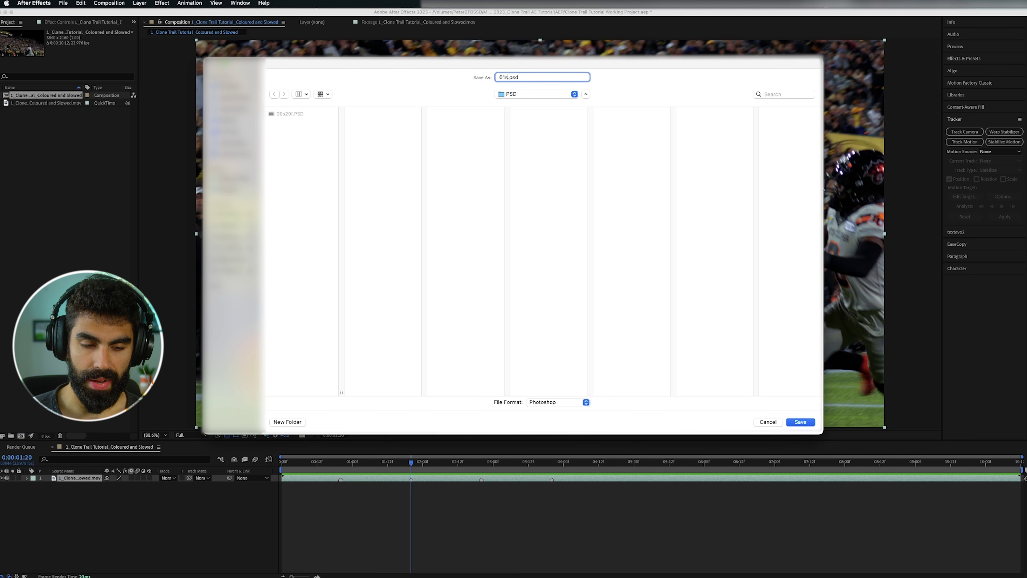
pyautogui.write('s20')
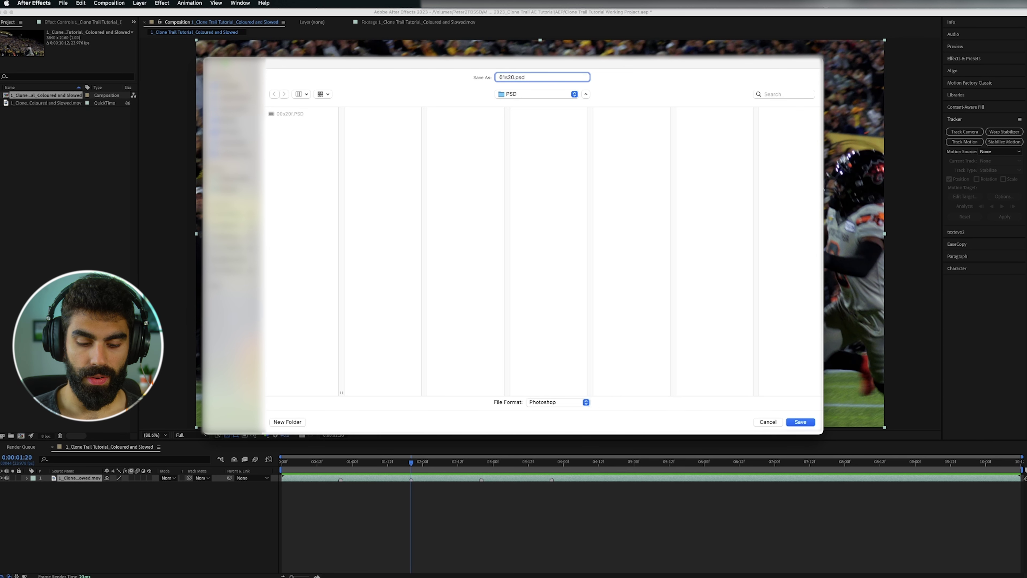
pyautogui.write('f')
pyautogui.press('Return')
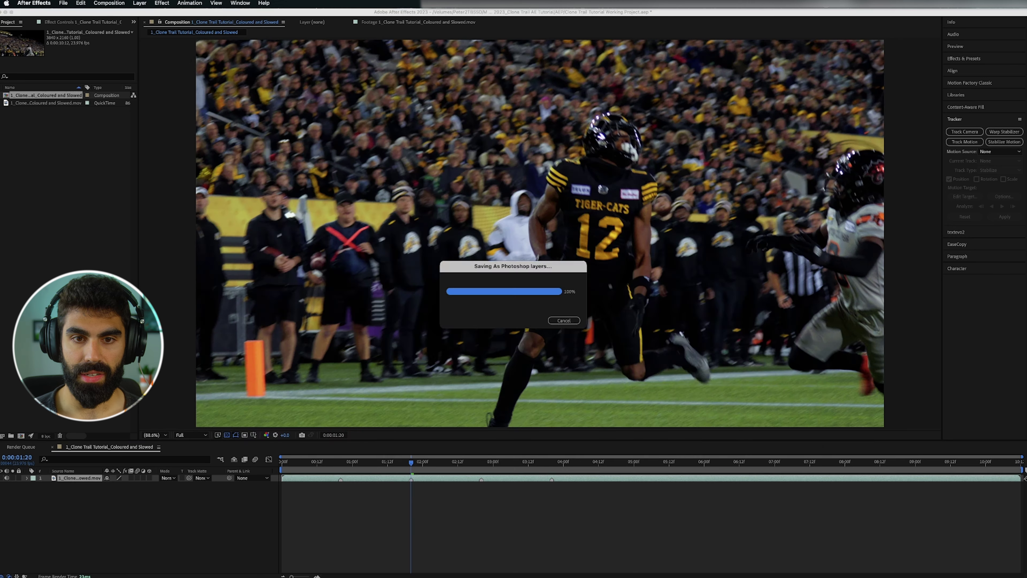
# Assign Option+Command+P to the Save Frame As Photoshop Layers command and use it on the frame at 0:00:02:20
pyautogui.click(33, 3)
pyautogui.moveTo(80, 3)
pyautogui.click(93, 250)
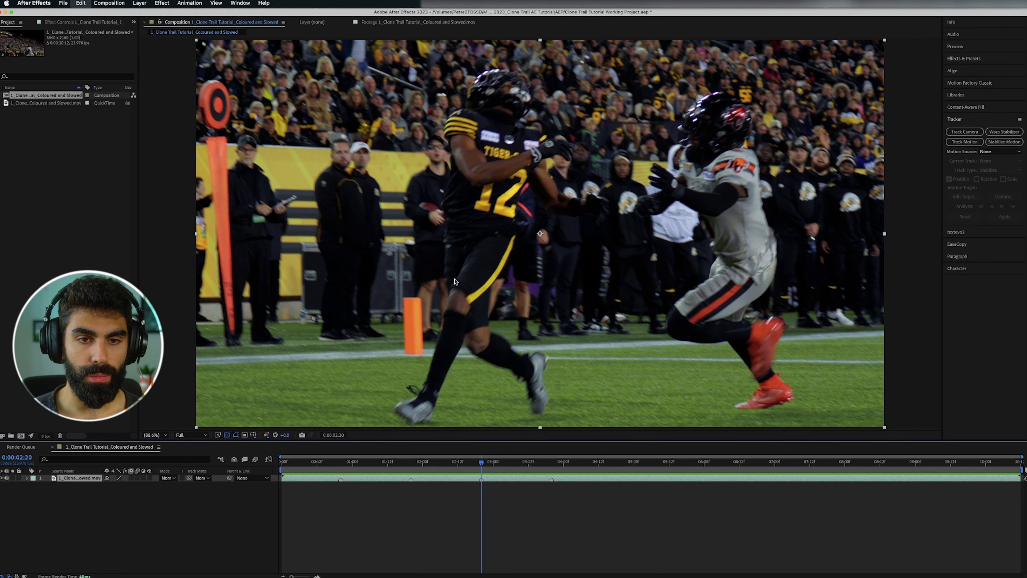
pyautogui.write('photoshop')
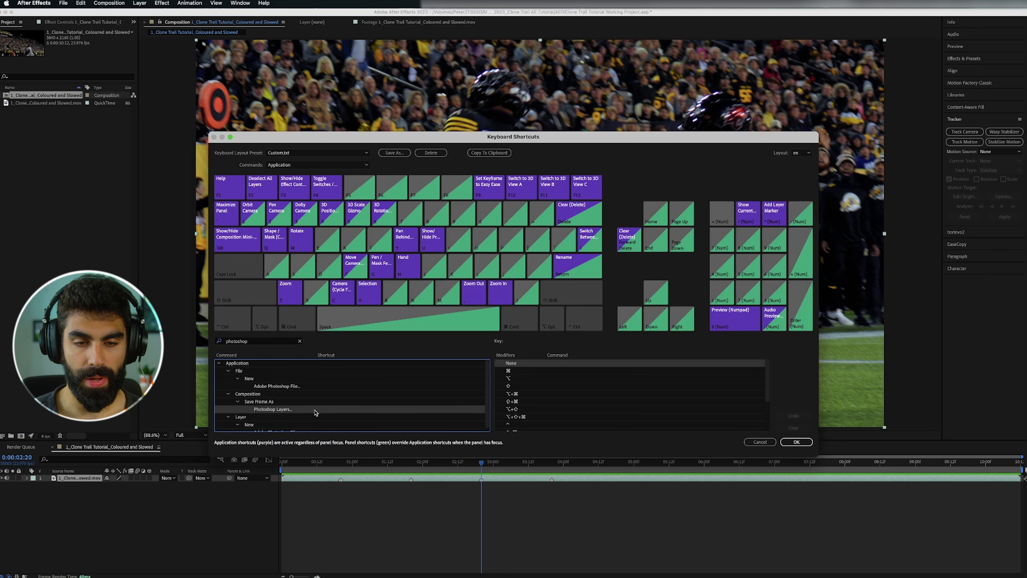
pyautogui.click(324, 410)
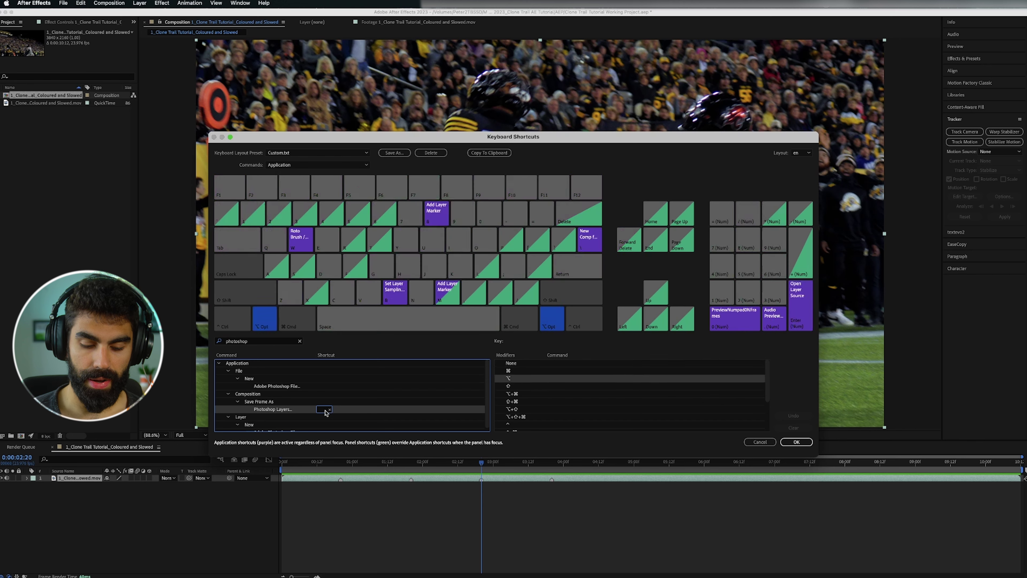
pyautogui.press('alt+super+p')
pyautogui.press('Return')
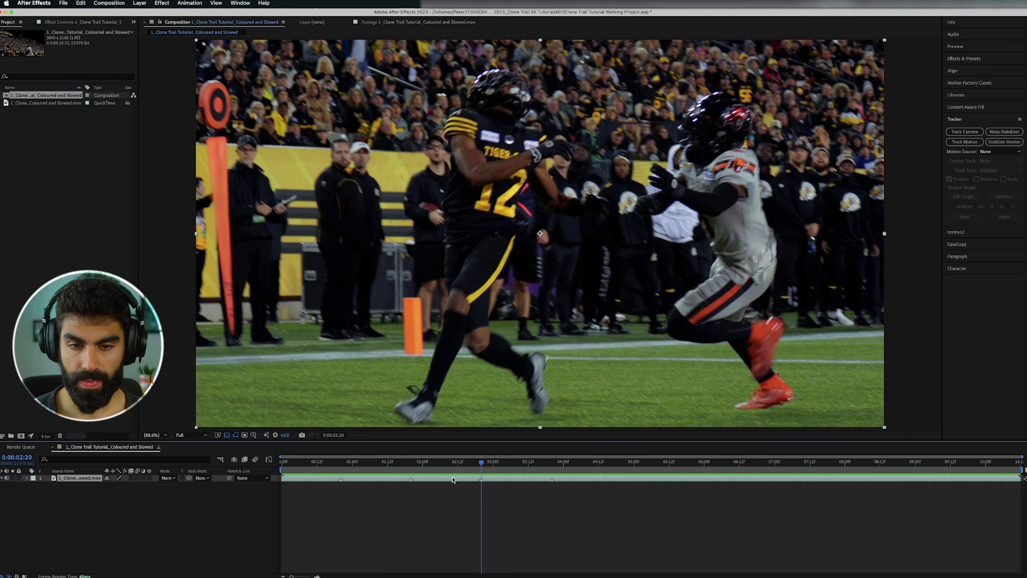
pyautogui.press('alt+super+p')
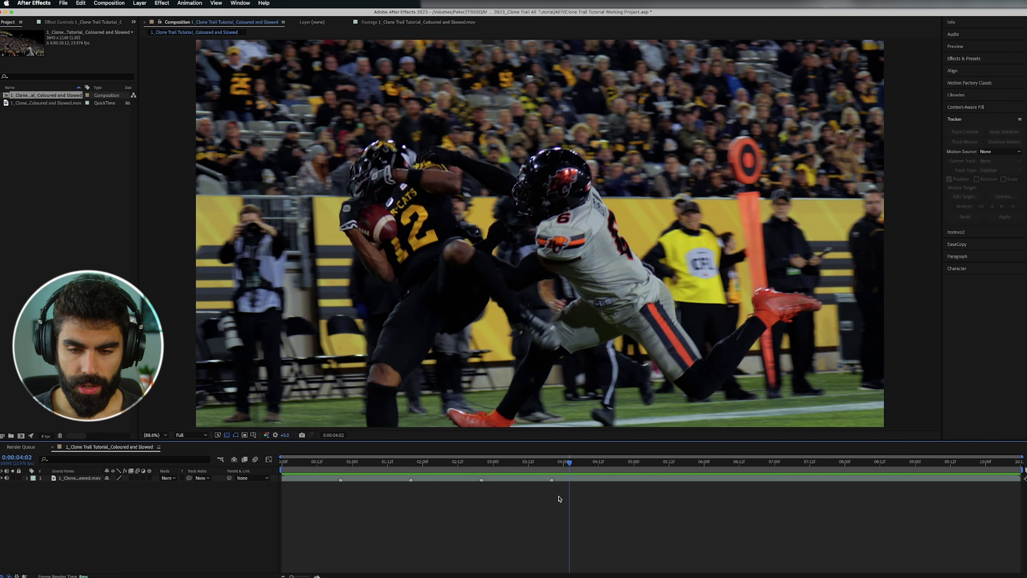
# Duplicate the footage layer and trim the end of the upper copy to just past 0:00:04:00
pyautogui.click(569, 479)
pyautogui.press('super+d')
pyautogui.hotkey('alt', ']')
pyautogui.moveTo(433, 461); pyautogui.dragTo(567, 462)
pyautogui.moveTo(573, 480); pyautogui.dragTo(566, 480)
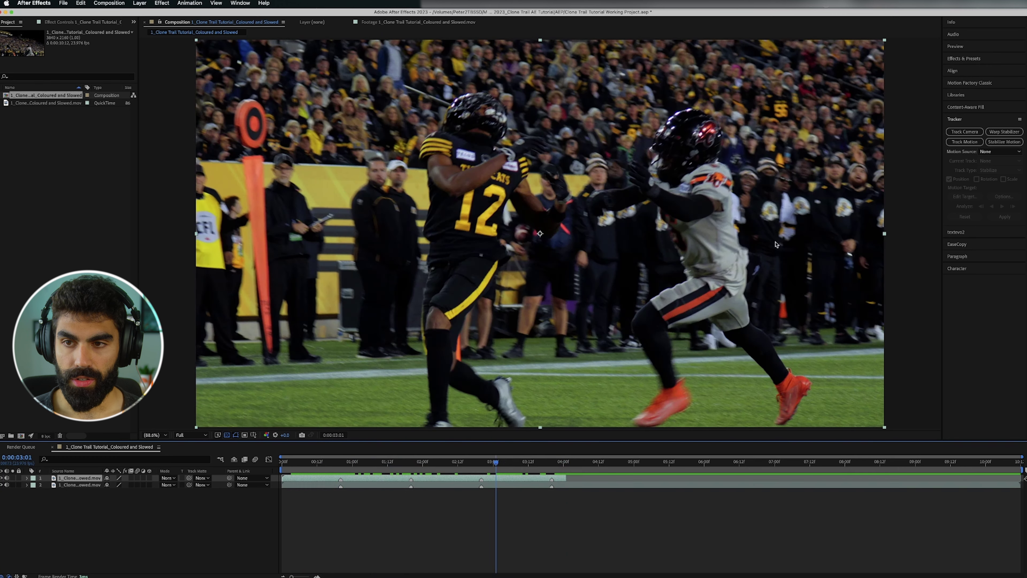
# Run the 3D Camera Tracker on the trimmed footage copy and scrub through the clip to check the track points
pyautogui.click(965, 133)
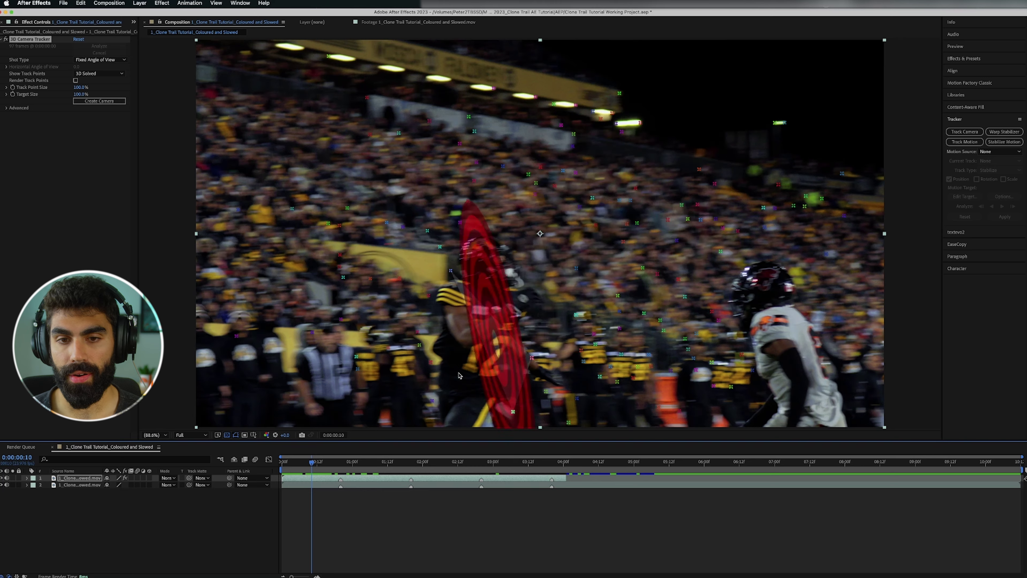
pyautogui.moveTo(312, 463); pyautogui.dragTo(413, 465)
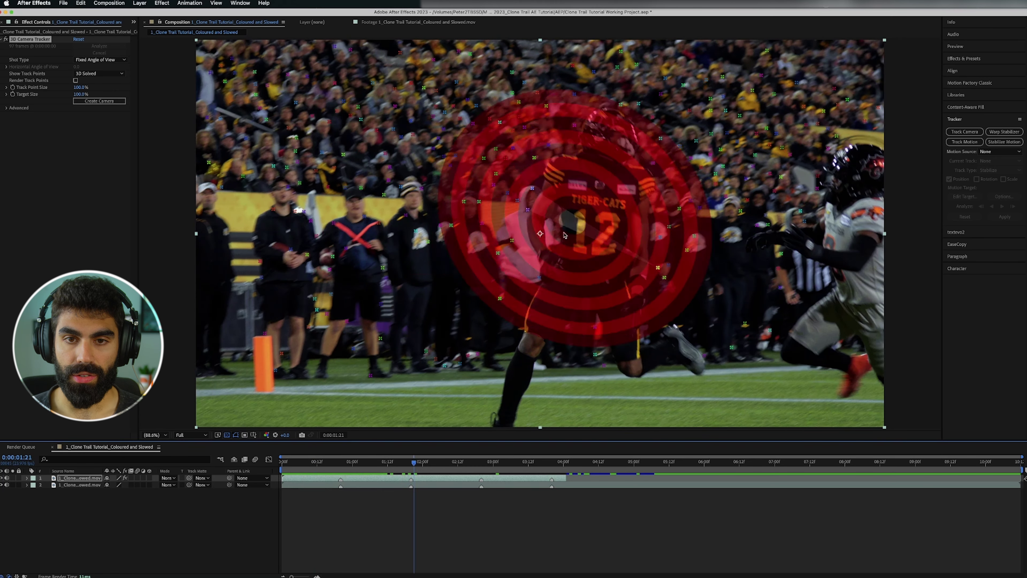
pyautogui.click(457, 466)
pyautogui.moveTo(457, 467); pyautogui.dragTo(511, 465)
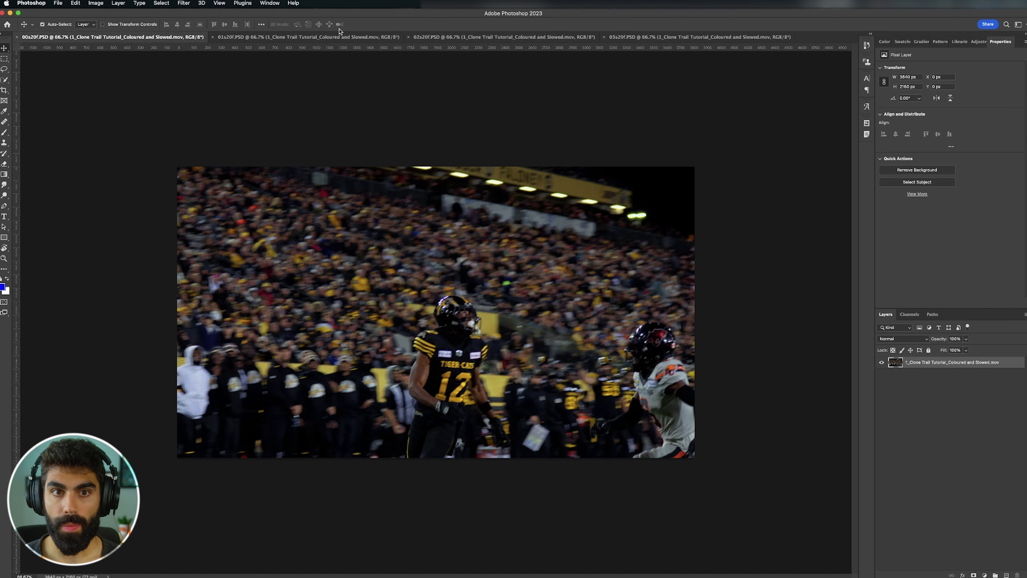
# In Photoshop, review the saved frames, select the subjects in 00s20f and remove the opposing player in white from the selection
pyautogui.click(339, 37)
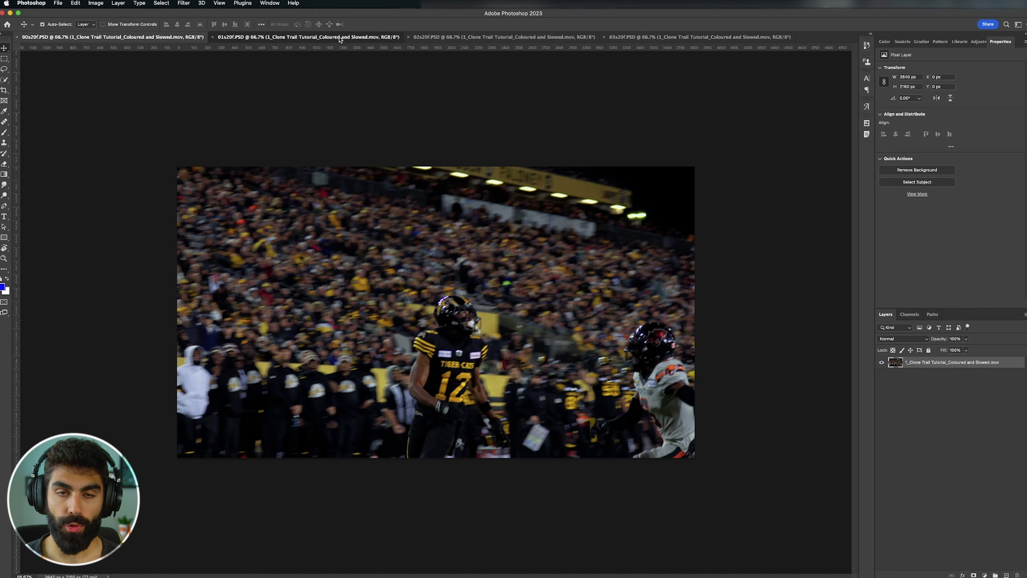
pyautogui.click(502, 37)
pyautogui.click(662, 37)
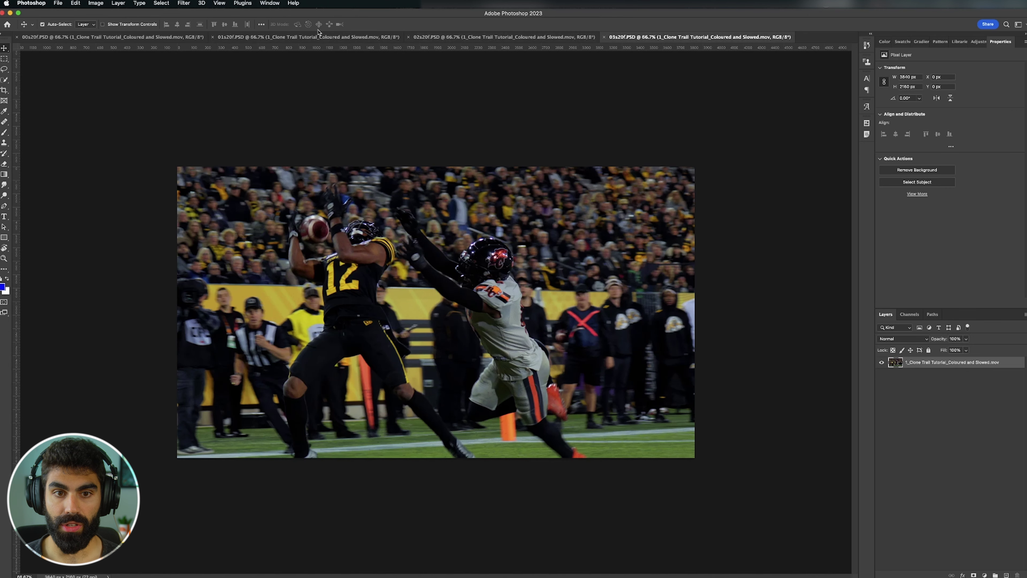
pyautogui.click(166, 37)
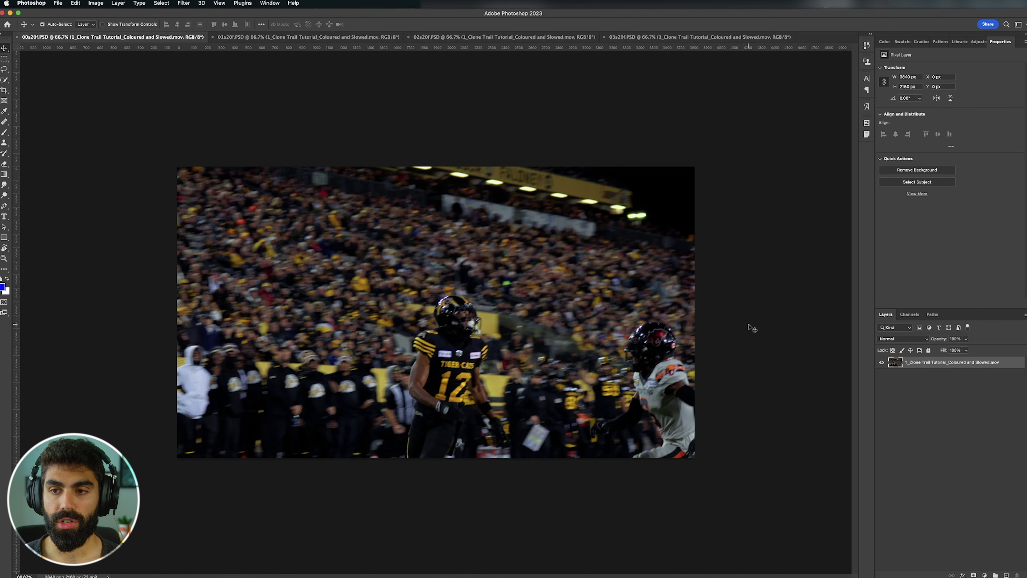
pyautogui.click(932, 184)
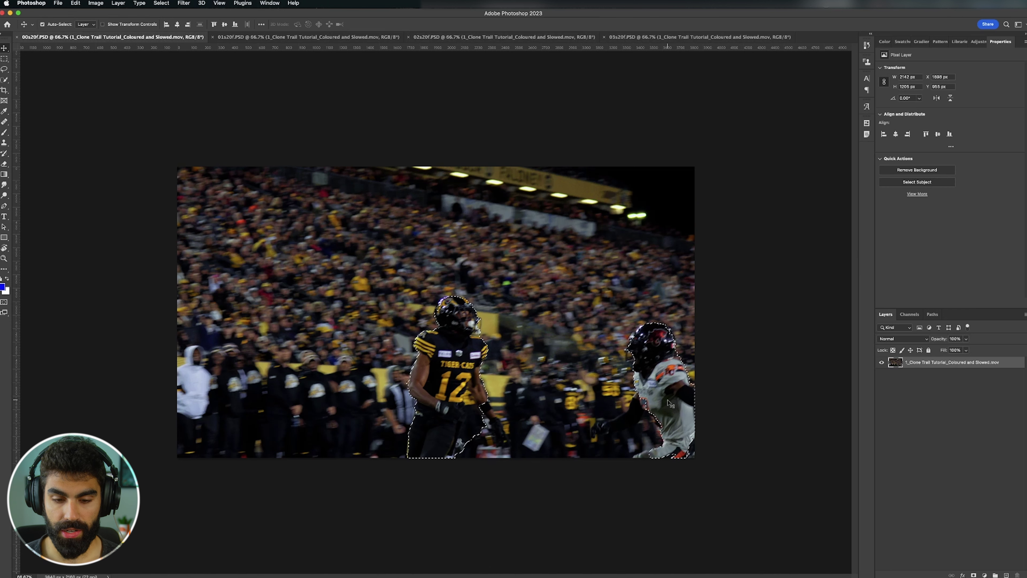
pyautogui.press('w')
pyautogui.moveTo(662, 352); pyautogui.dragTo(675, 446)
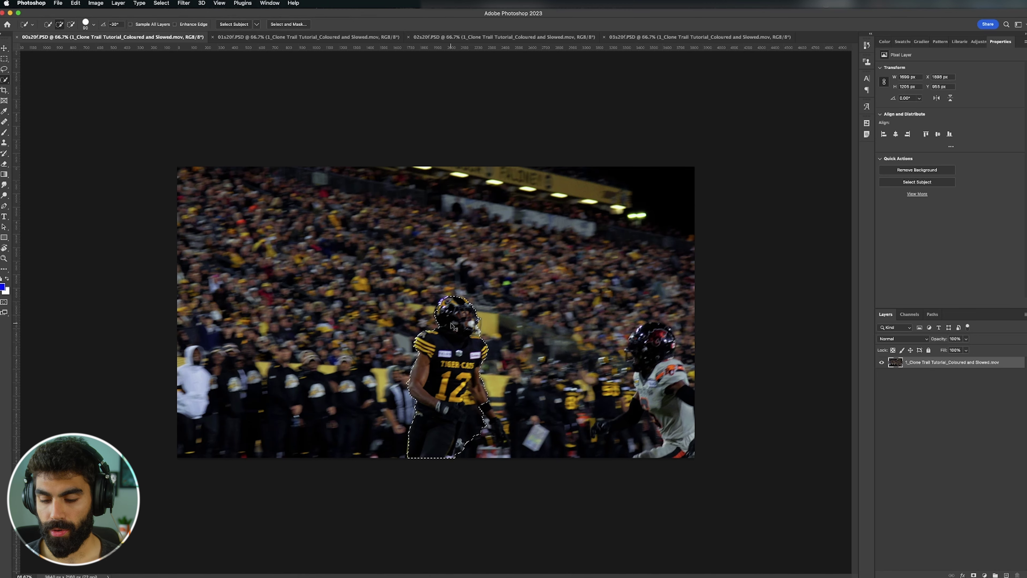
# Refine the selection edge along the back and crown of the player's helmet using a smaller Quick Selection brush
pyautogui.press('super+equal')
pyautogui.press('super+equal')
pyautogui.press('super+equal')
pyautogui.press('super+equal')
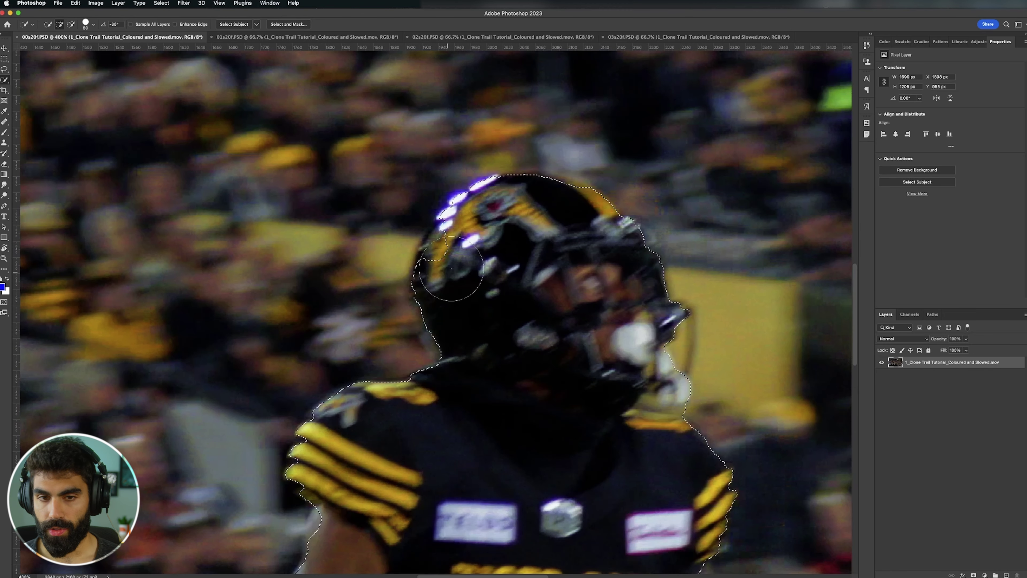
pyautogui.press('[')
pyautogui.press('[')
pyautogui.press('[')
pyautogui.press('[')
pyautogui.press('[')
pyautogui.moveTo(426, 261); pyautogui.dragTo(447, 222)
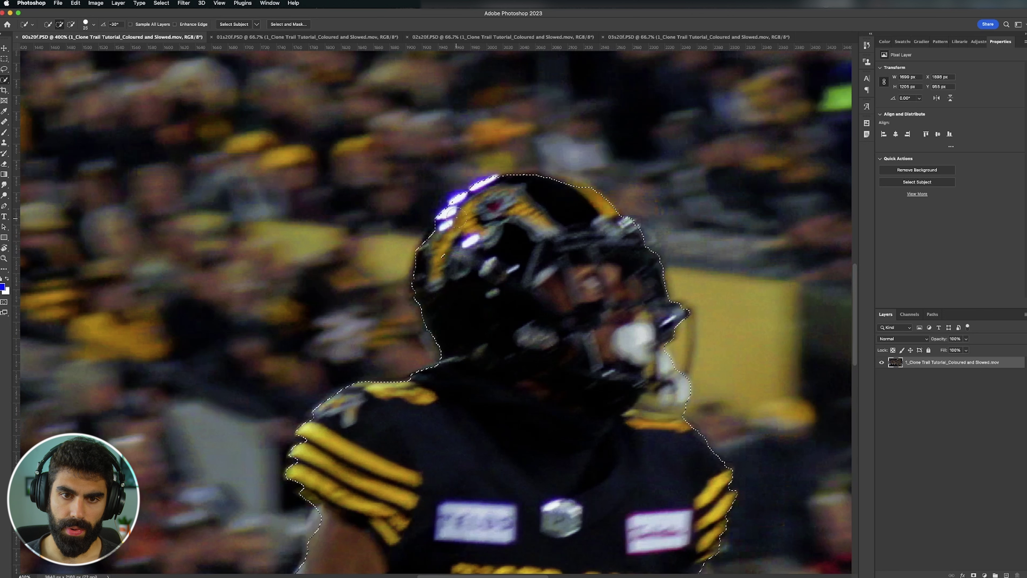
pyautogui.moveTo(425, 262)
pyautogui.mouseDown()
pyautogui.moveTo(512, 183)
pyautogui.moveTo(564, 192)
pyautogui.mouseUp()
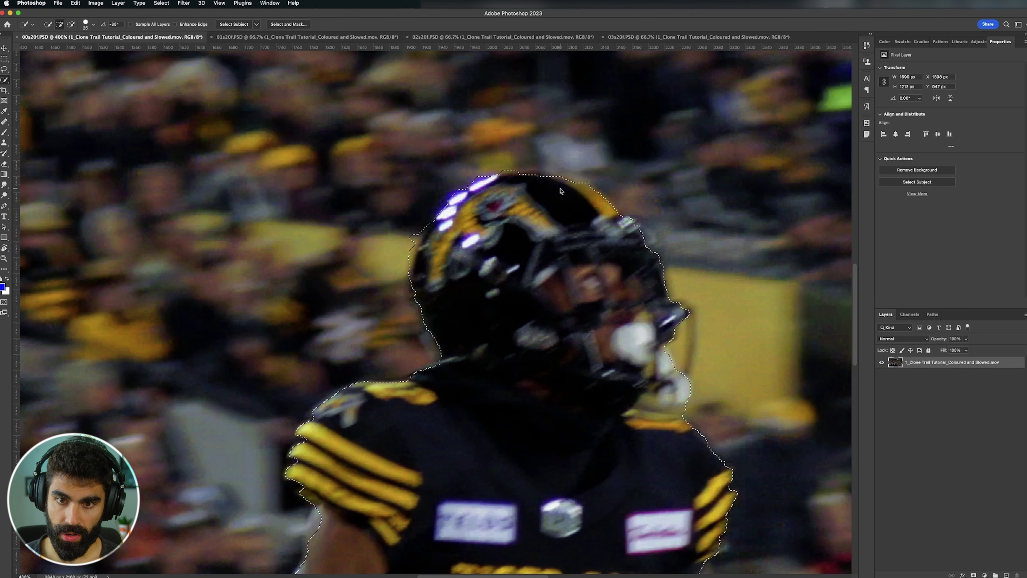
pyautogui.press('alt')
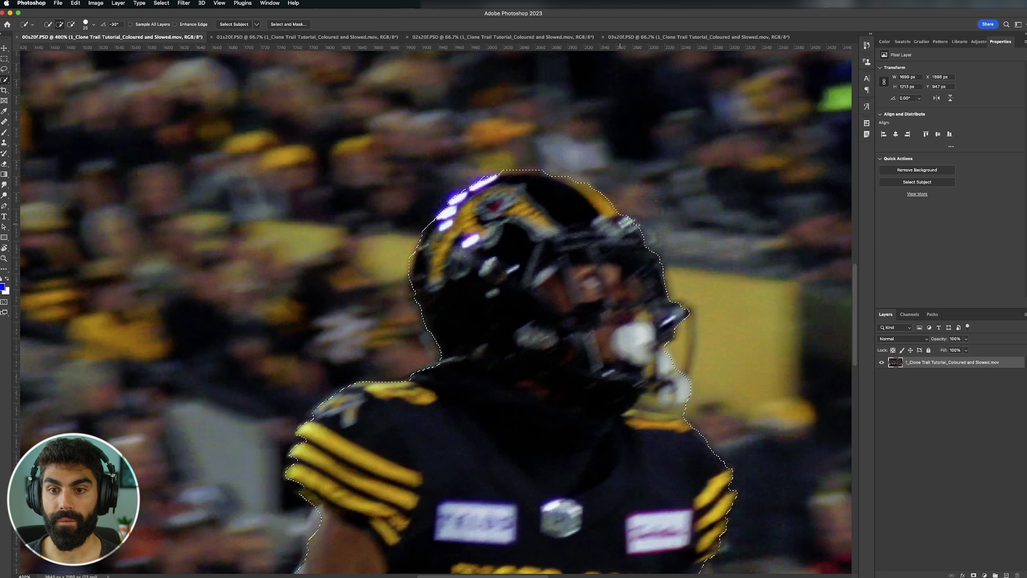
# Shrink the Quick Selection brush further and exclude the background between the player's chin and shoulder from the selection
pyautogui.moveTo(737, 364); pyautogui.dragTo(704, 281)
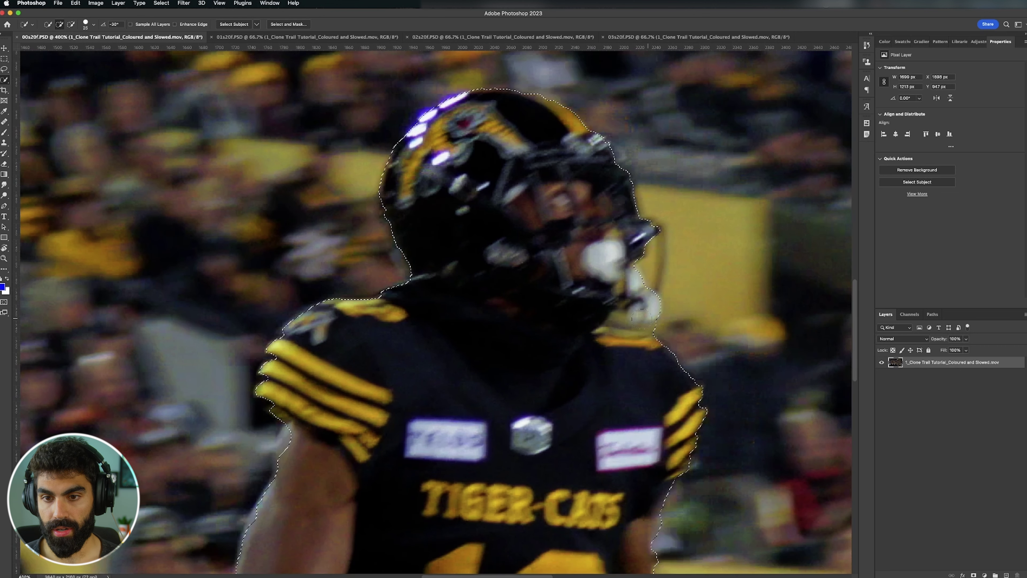
pyautogui.press('[')
pyautogui.press('[')
pyautogui.press('[')
pyautogui.press('[')
pyautogui.press('[')
pyautogui.press('[')
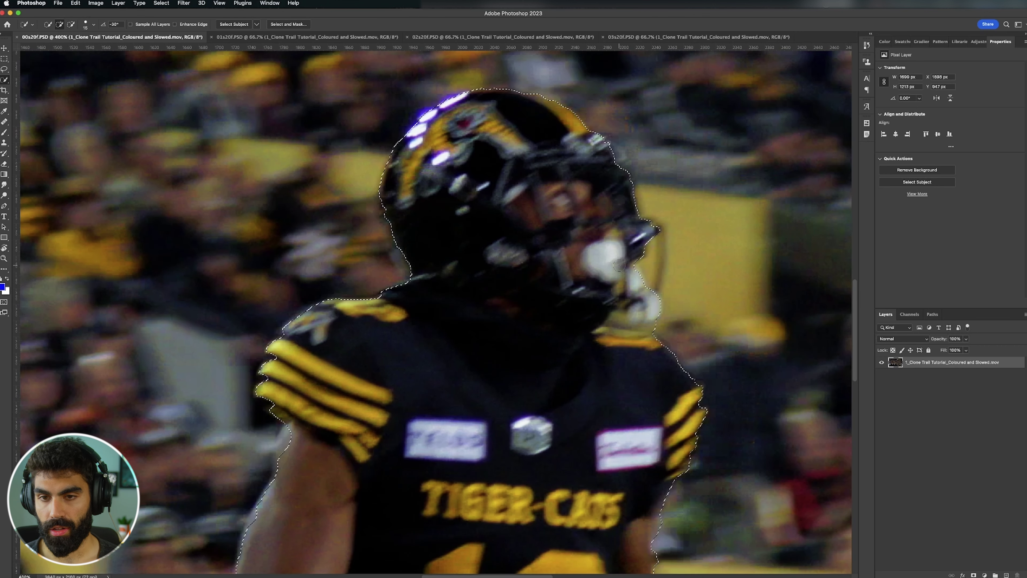
pyautogui.press('alt')
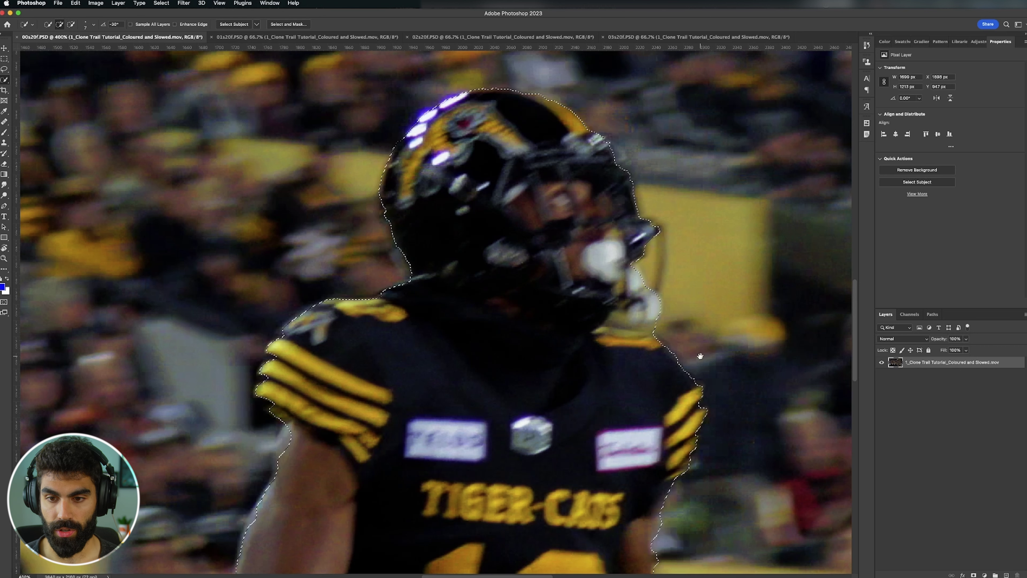
pyautogui.scroll(-5, 655, 296)
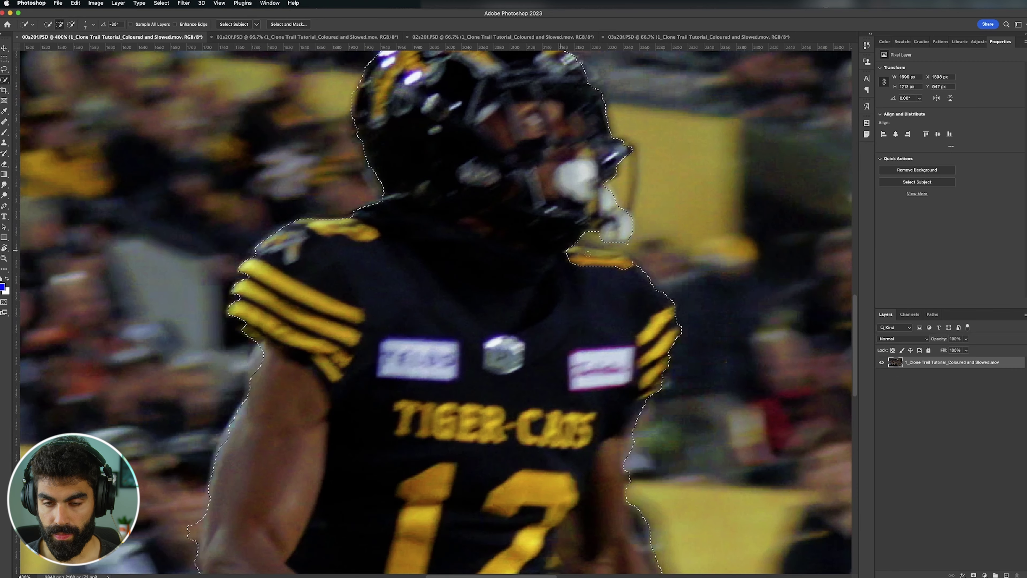
# Refine the selection around the player's arms, gloves and legs so it includes the whole outstretched arm
pyautogui.scroll(-15, 612, 266)
pyautogui.moveTo(582, 377); pyautogui.dragTo(643, 473)
pyautogui.moveTo(434, 301)
pyautogui.mouseDown()
pyautogui.moveTo(442, 265)
pyautogui.moveTo(438, 356)
pyautogui.mouseUp()
pyautogui.moveTo(439, 356)
pyautogui.mouseDown()
pyautogui.moveTo(485, 291)
pyautogui.moveTo(498, 304)
pyautogui.mouseUp()
pyautogui.press(']')
pyautogui.press(']')
pyautogui.moveTo(404, 97); pyautogui.dragTo(551, 503)
pyautogui.moveTo(443, 204); pyautogui.dragTo(428, 333)
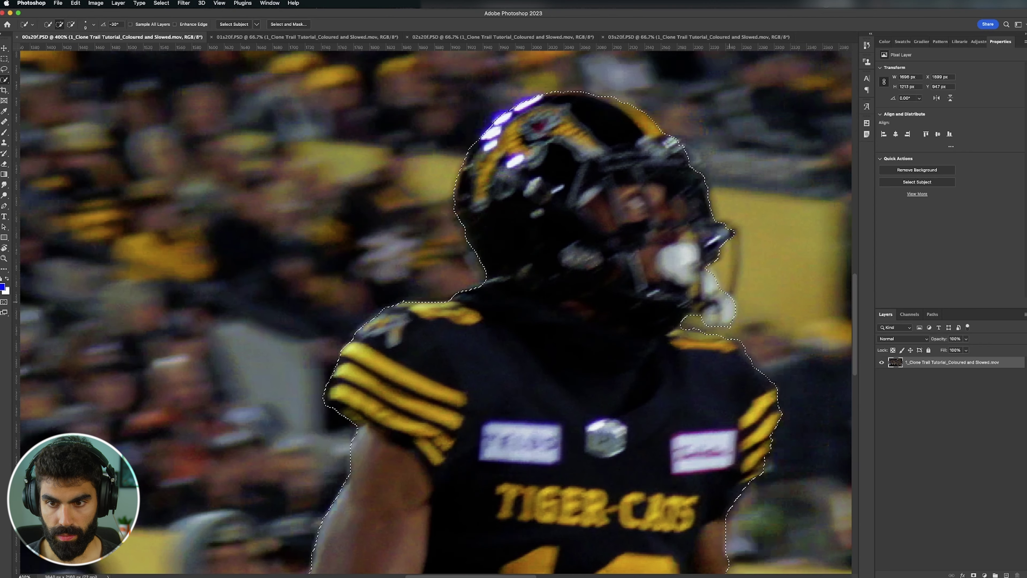
pyautogui.moveTo(522, 526); pyautogui.dragTo(435, 105)
pyautogui.moveTo(521, 558); pyautogui.dragTo(440, 408)
pyautogui.press('super+minus')
pyautogui.press('super+minus')
pyautogui.press('super+minus')
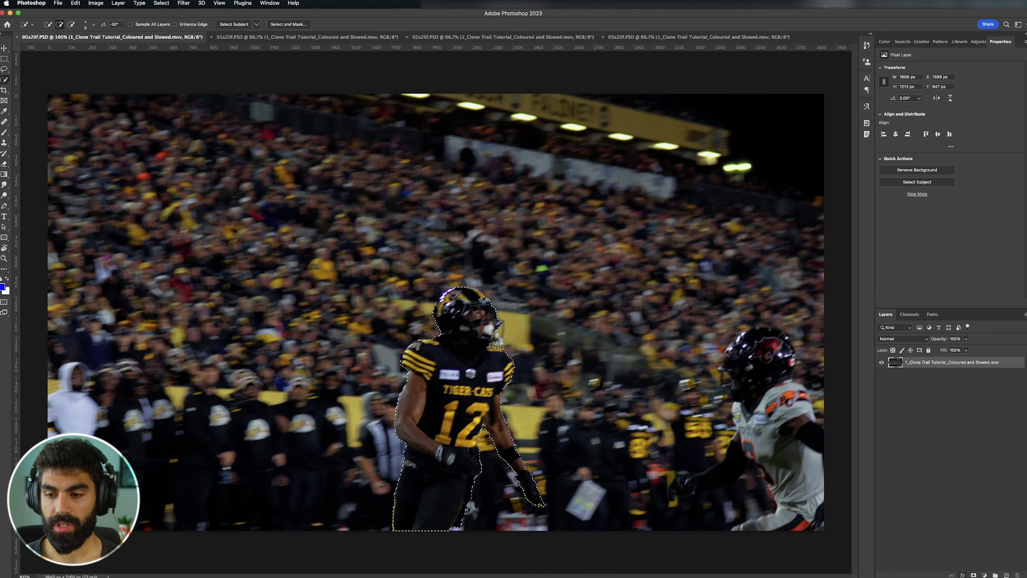
# Mask the layer to the selection and refine it onto a new layer with 1 px radius, smooth 2, 1 px feather, 1% contrast and -1% shift edge
pyautogui.click(973, 574)
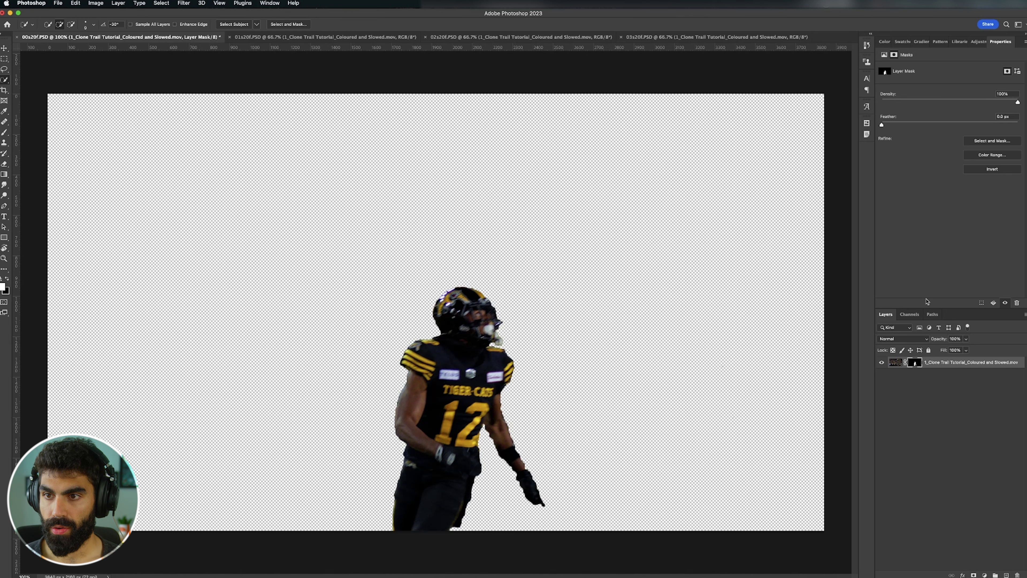
pyautogui.click(978, 141)
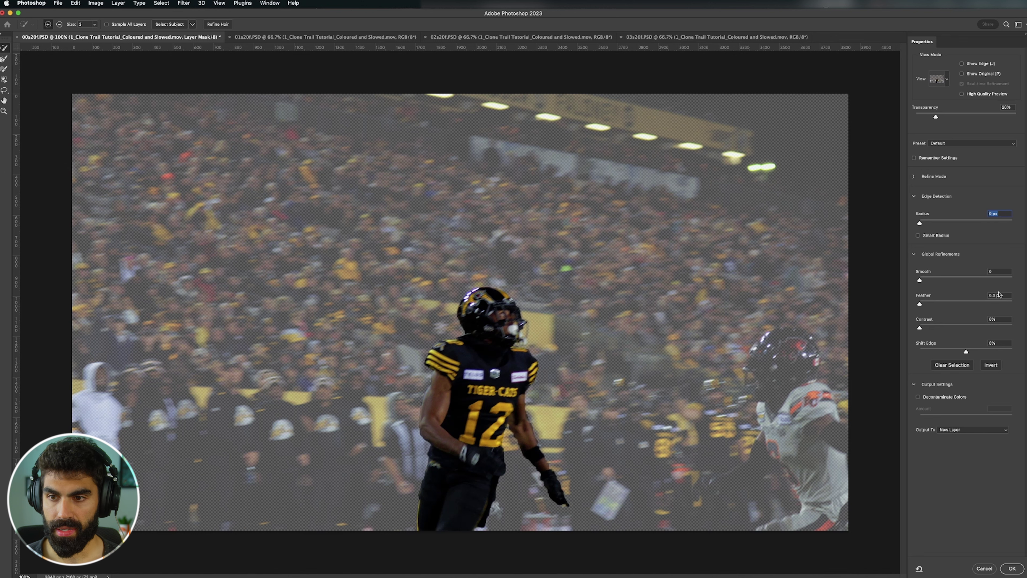
pyautogui.write('1')
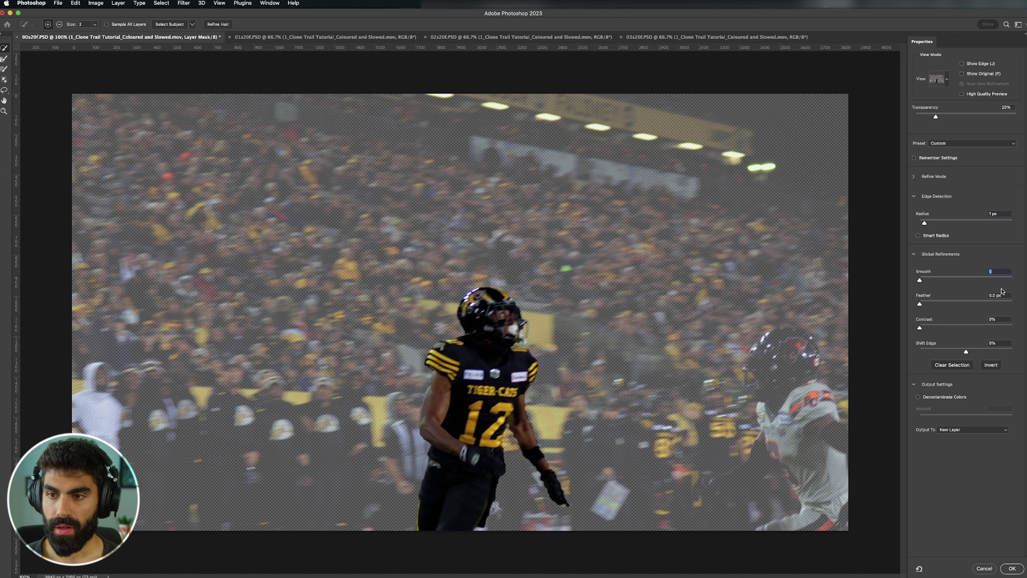
pyautogui.write('2')
pyautogui.click(1002, 297)
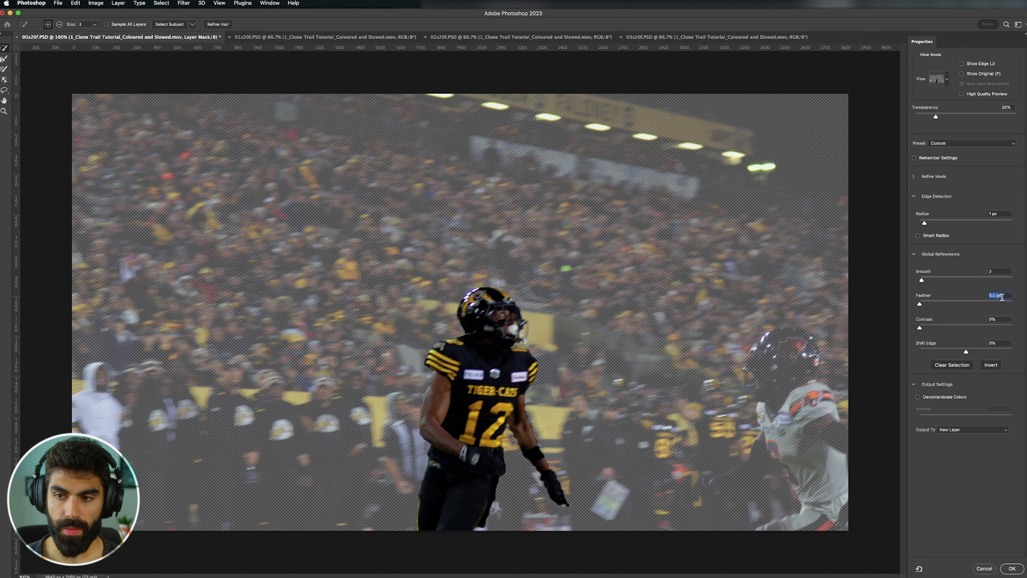
pyautogui.write('1')
pyautogui.click(1001, 319)
pyautogui.write('1')
pyautogui.press('Tab')
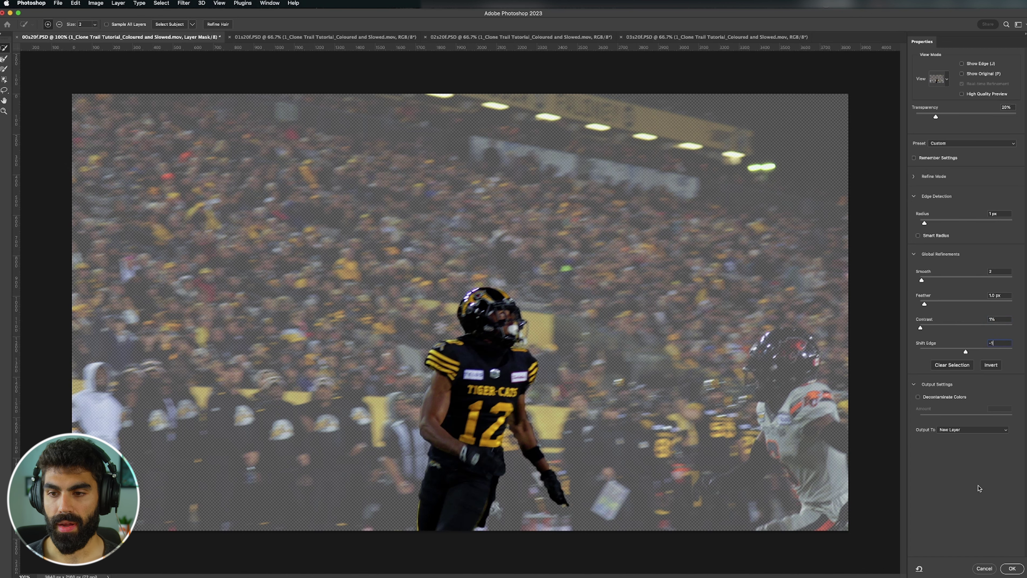
pyautogui.click(1012, 568)
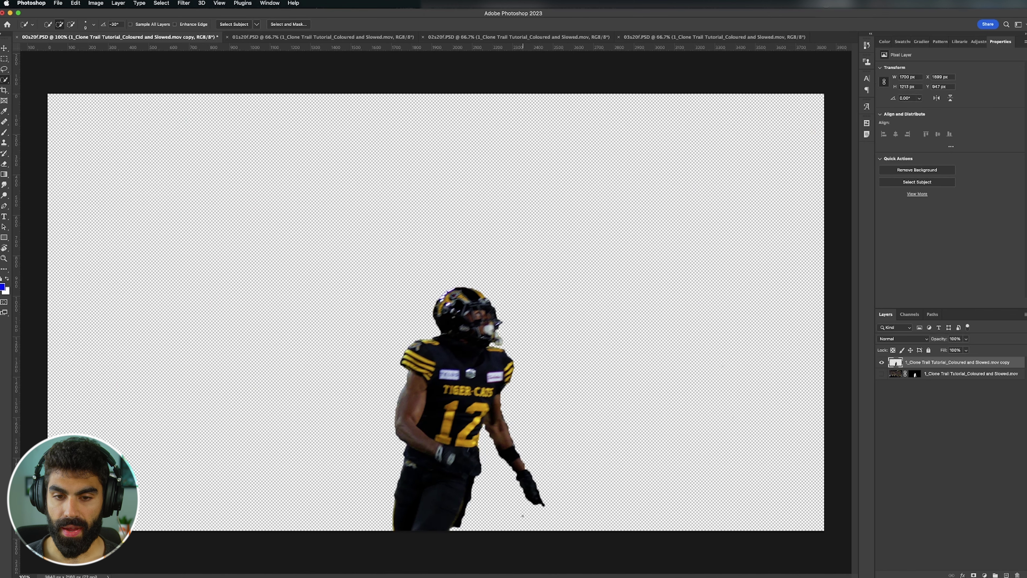
# Adjust the Eraser's brush and trim the background fringe along the player's outstretched arm on the cutout copy
pyautogui.press('super+equal')
pyautogui.press('super+equal')
pyautogui.press('super+equal')
pyautogui.moveTo(507, 440); pyautogui.dragTo(487, 301)
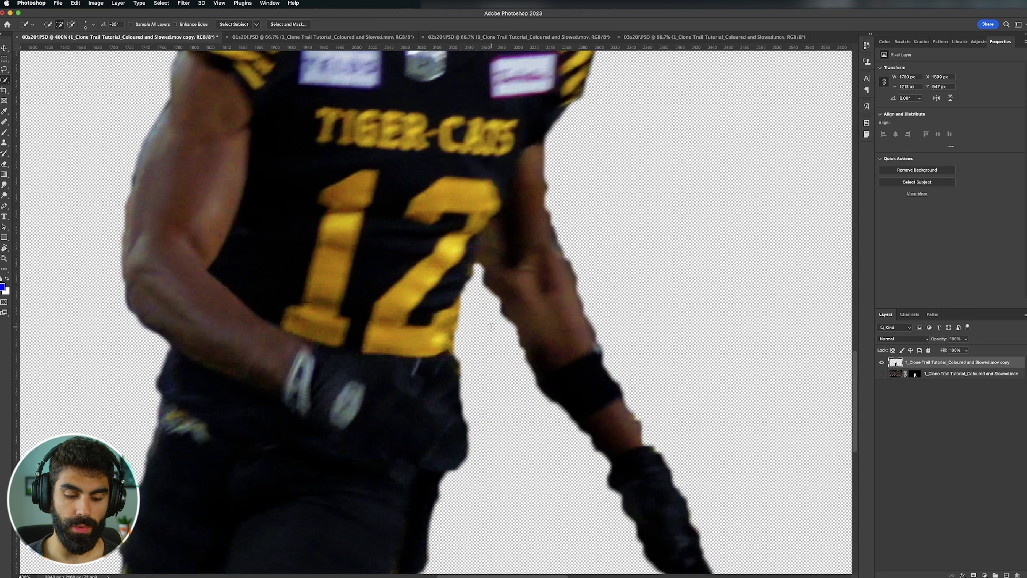
pyautogui.press('e')
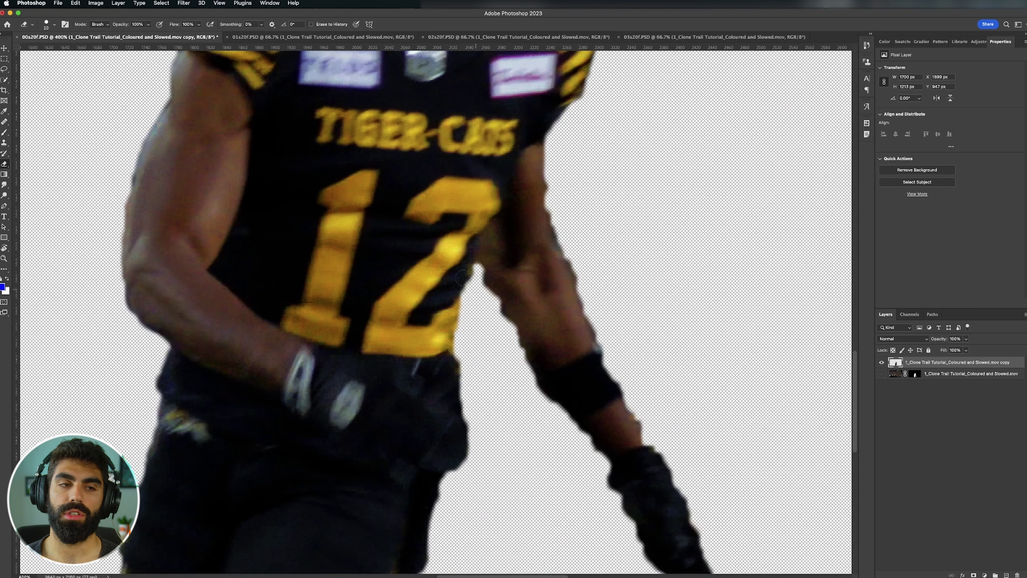
pyautogui.click(54, 24)
pyautogui.moveTo(61, 71); pyautogui.dragTo(97, 70)
pyautogui.click(624, 202)
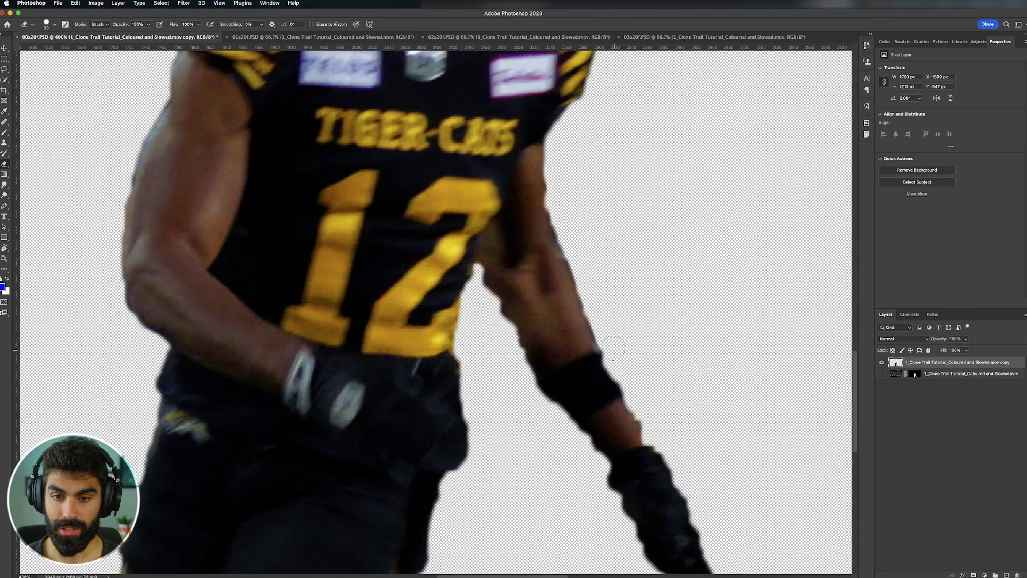
# Disable the original layer's mask and erase the gap between the outstretched glove's fingers on the cutout, comparing it with the original
pyautogui.click(939, 380)
pyautogui.moveTo(650, 478)
pyautogui.mouseDown()
pyautogui.moveTo(628, 432)
pyautogui.moveTo(664, 482)
pyautogui.mouseUp()
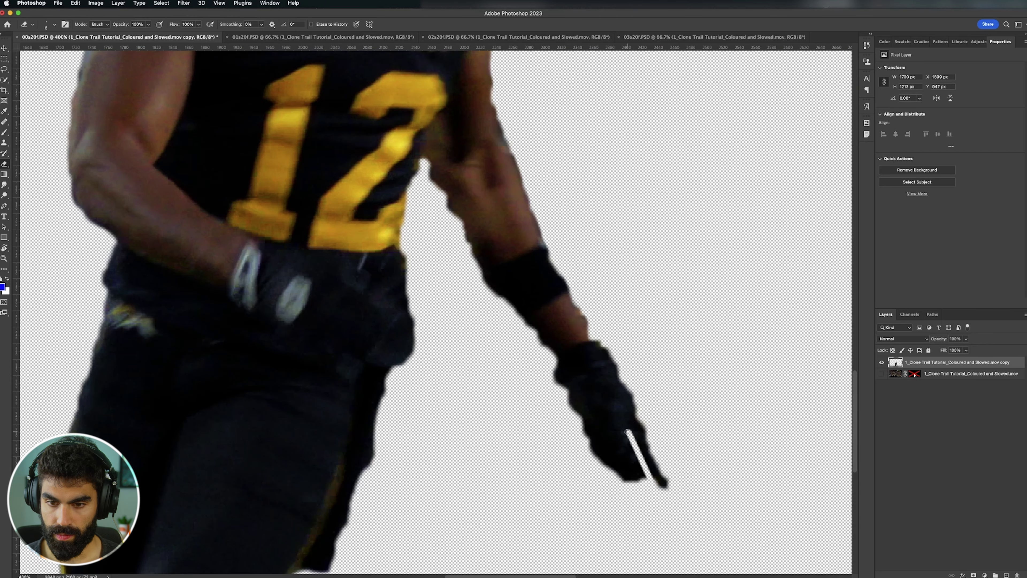
pyautogui.click(882, 373)
pyautogui.click(882, 374)
pyautogui.press('s')
pyautogui.press('e')
# Erase the remaining background fringe around the cutout's glove, arms and legs, checking the edges against the original frame
pyautogui.moveTo(656, 431); pyautogui.dragTo(680, 481)
pyautogui.moveTo(618, 488); pyautogui.dragTo(425, 177)
pyautogui.moveTo(444, 284); pyautogui.dragTo(528, 204)
pyautogui.moveTo(323, 122); pyautogui.dragTo(476, 375)
pyautogui.moveTo(346, 179)
pyautogui.mouseDown()
pyautogui.moveTo(304, 346)
pyautogui.moveTo(307, 300)
pyautogui.mouseUp()
pyautogui.moveTo(544, 526); pyautogui.dragTo(550, 289)
pyautogui.click(881, 374)
pyautogui.click(896, 373)
pyautogui.press('s')
pyautogui.click(895, 362)
pyautogui.click(881, 374)
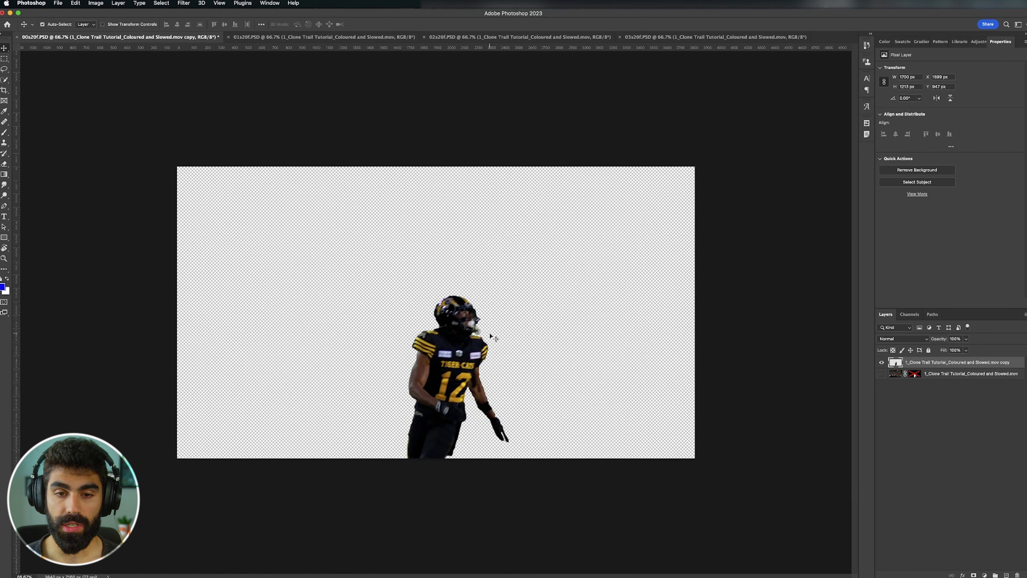
# Save the finished cutout document 00s20f.PSD and bring up the next frame, 01s20f.PSD
pyautogui.press('super+s')
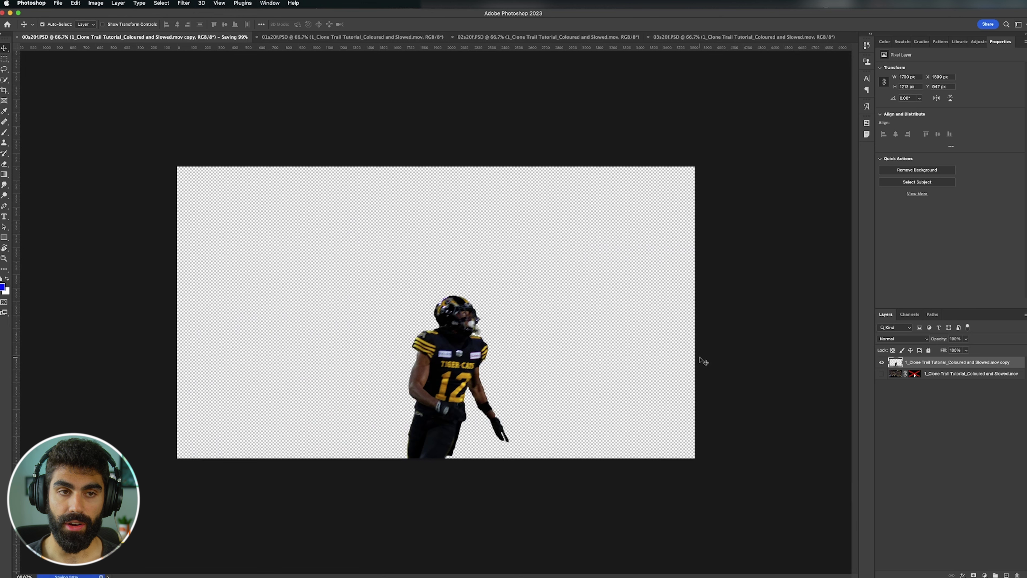
pyautogui.click(312, 36)
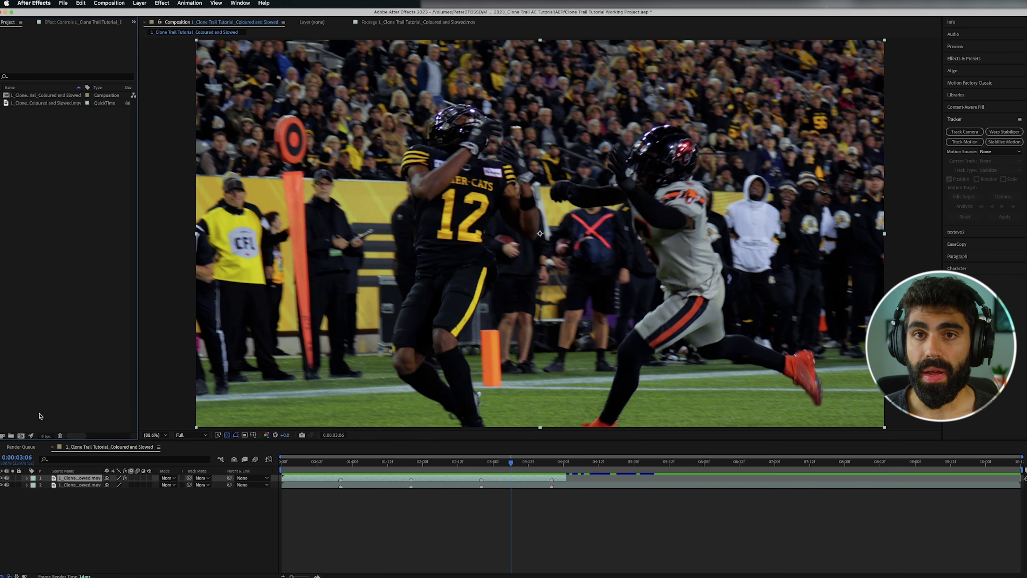
# Switch to After Effects, create a project folder named PSD and import the four PSD frame files into it
pyautogui.click(11, 437)
pyautogui.write('PSD')
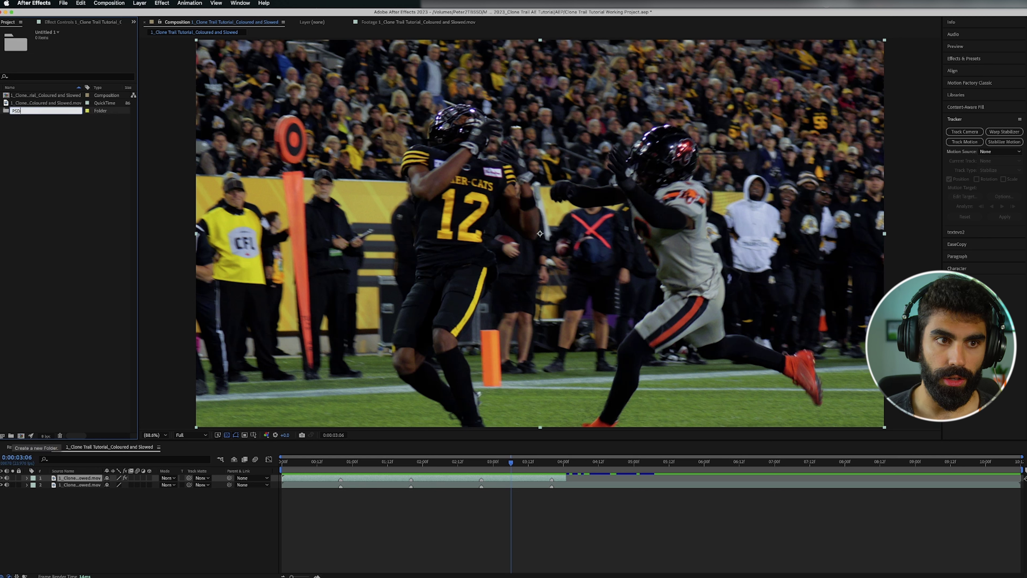
pyautogui.click(36, 257)
pyautogui.click(48, 111)
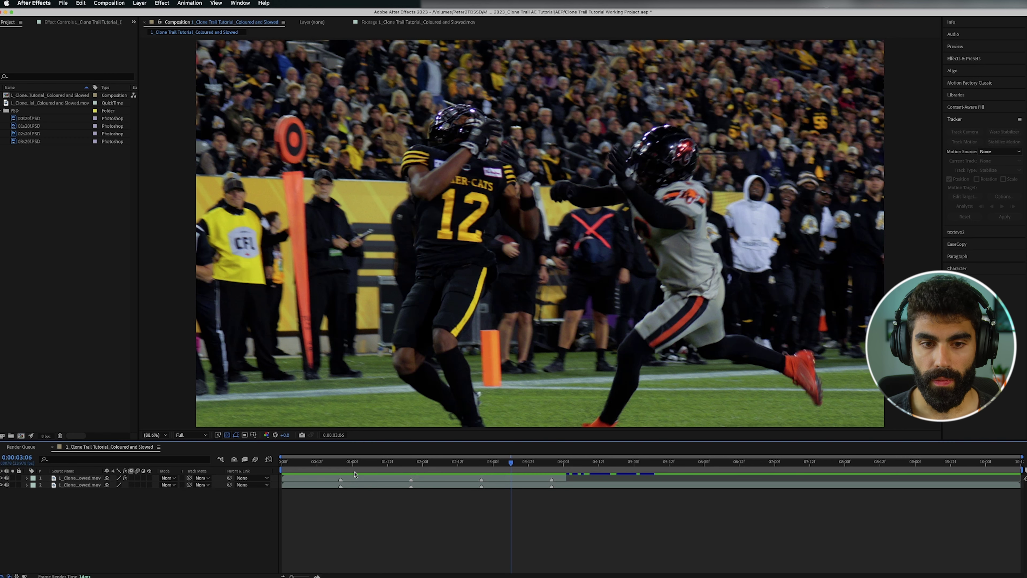
# At frame 0:00:00:20, create a solid and camera from the 3D Camera Tracker target in the crowd beside the player's helmet
pyautogui.click(343, 465)
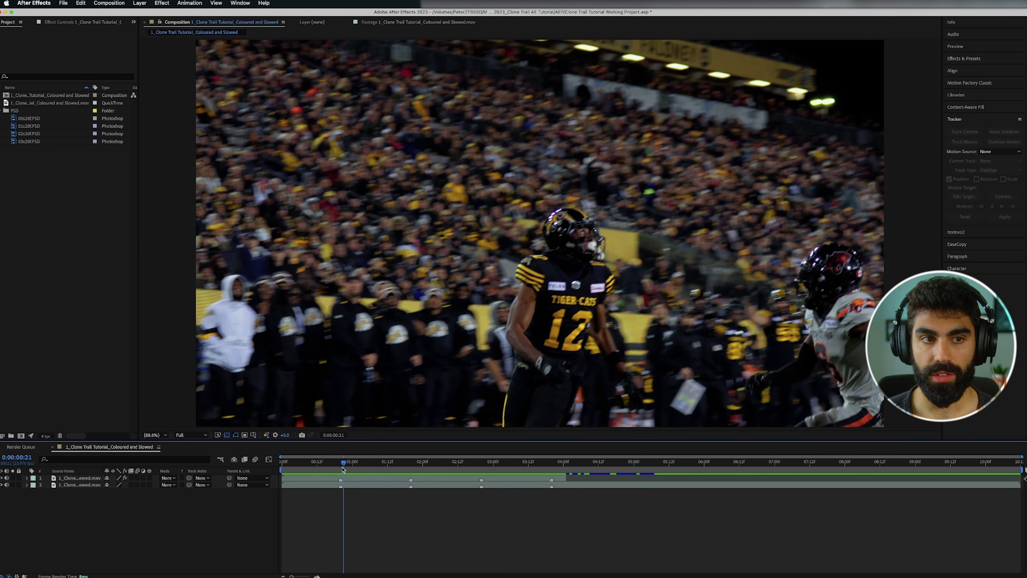
pyautogui.click(78, 23)
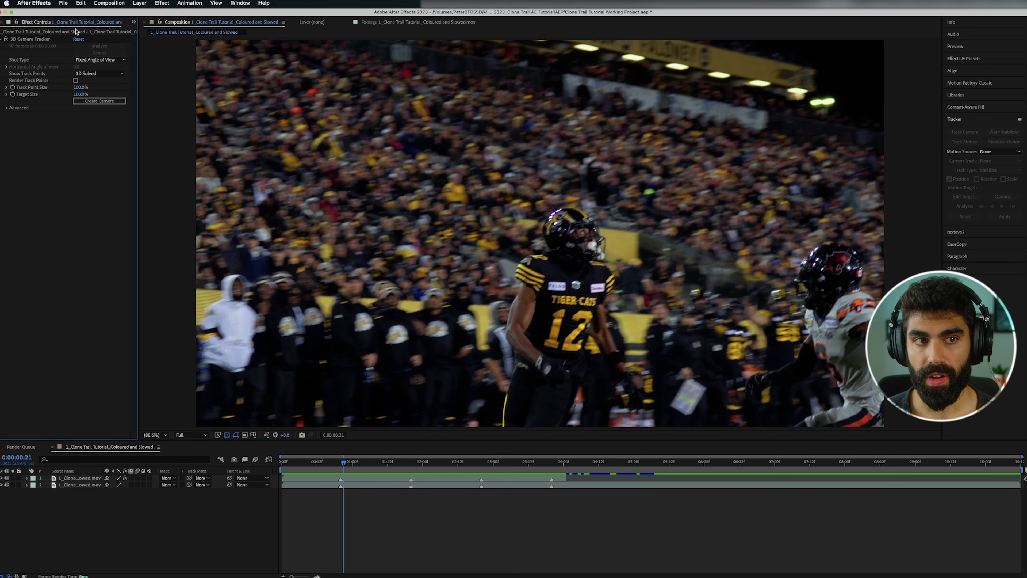
pyautogui.click(45, 40)
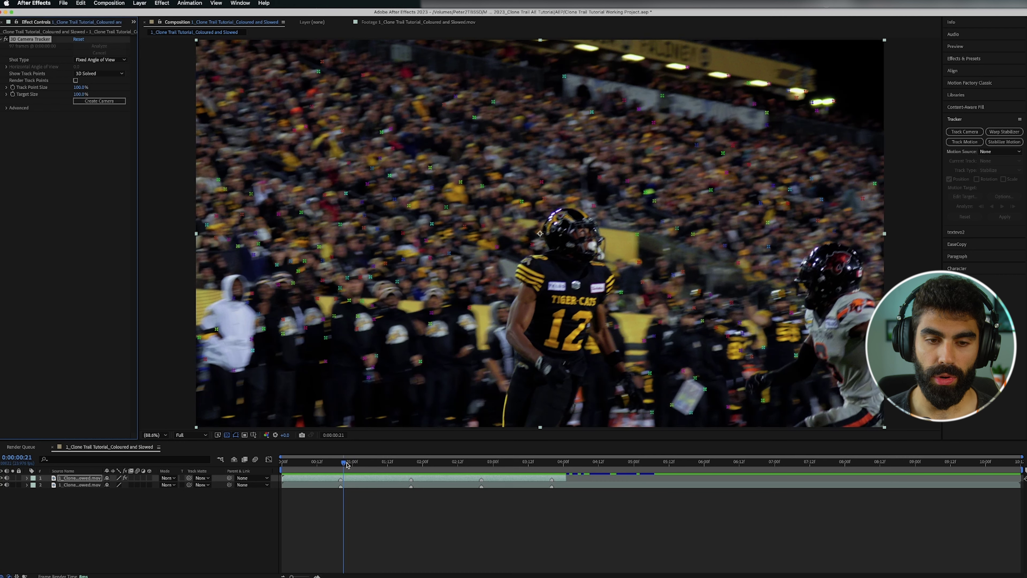
pyautogui.press('pageup')
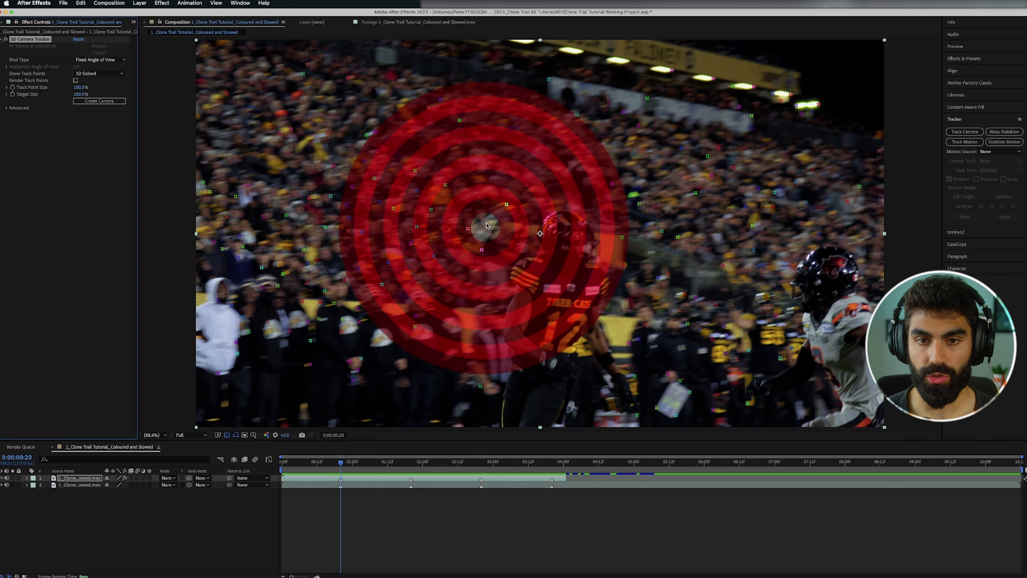
pyautogui.rightClick(487, 225)
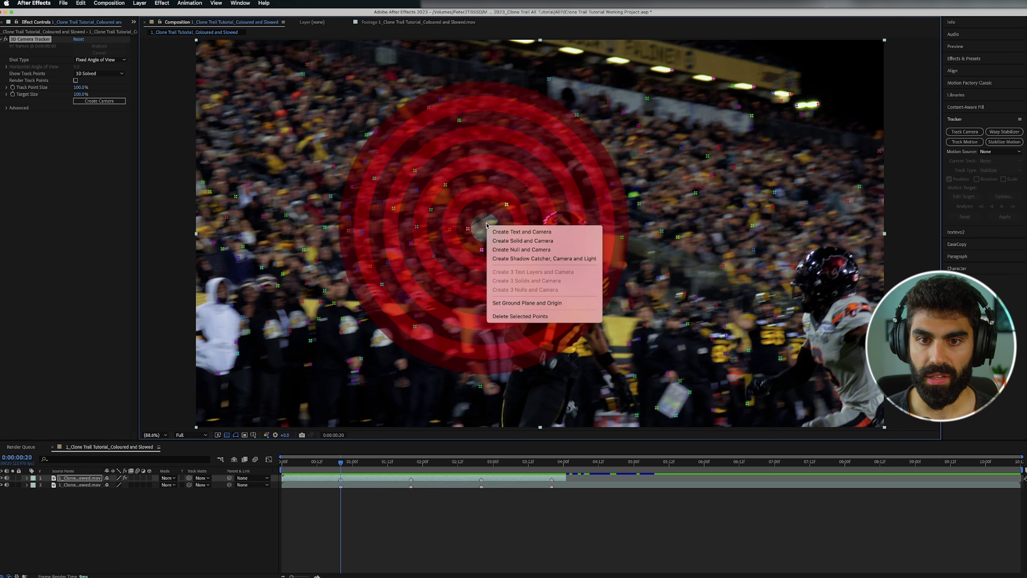
pyautogui.click(514, 241)
pyautogui.click(363, 479)
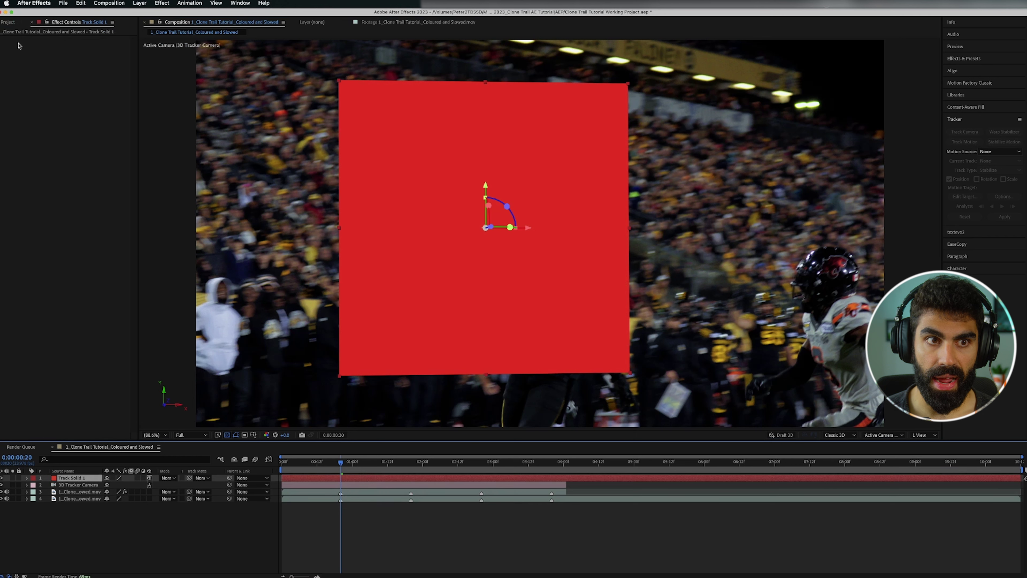
# Replace the track solid's source with 00s20f.PSD from the PSD folder
pyautogui.click(9, 21)
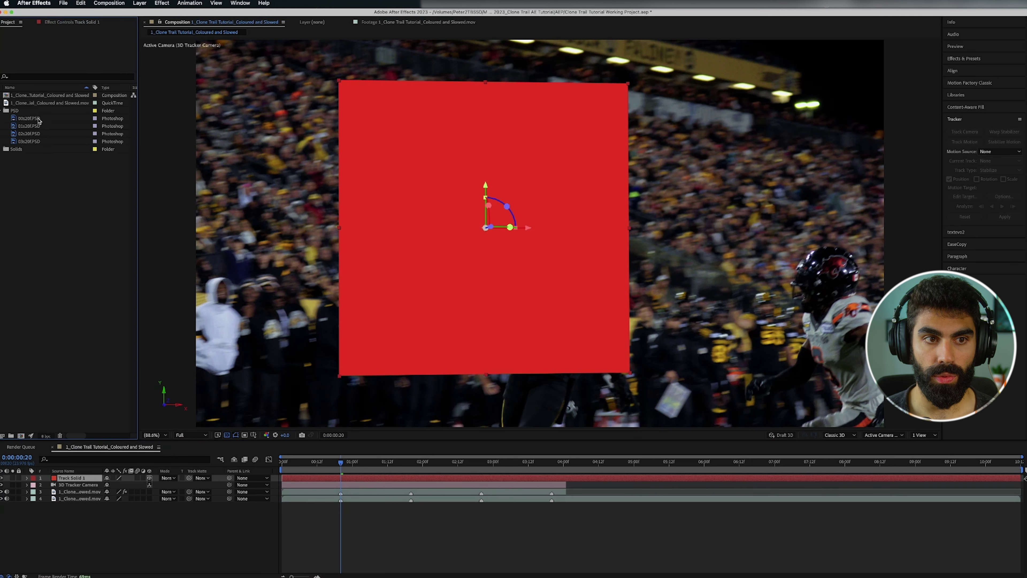
pyautogui.click(29, 118)
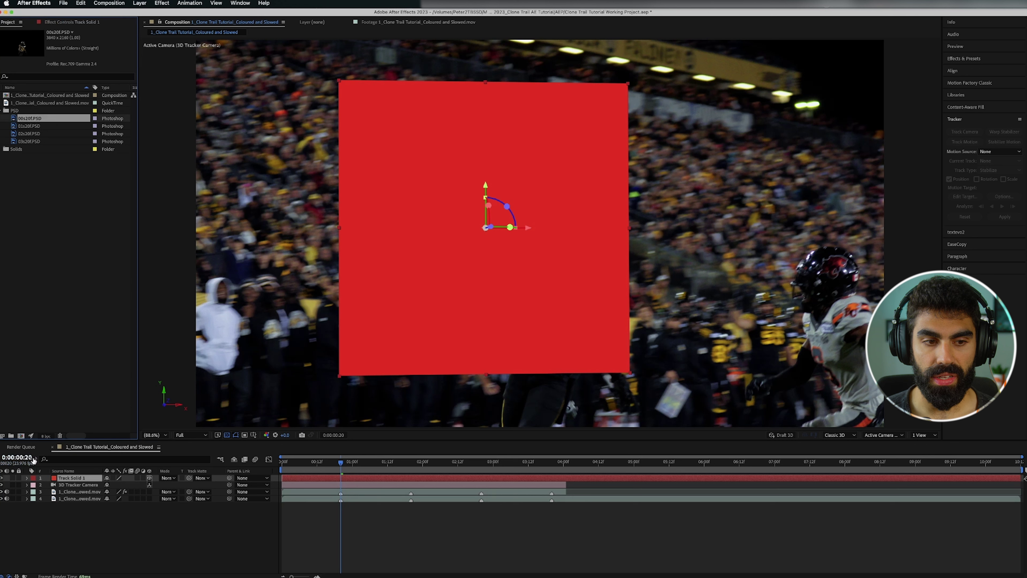
pyautogui.moveTo(26, 118)
pyautogui.mouseDown()
pyautogui.moveTo(157, 217)
pyautogui.moveTo(350, 479)
pyautogui.mouseUp()
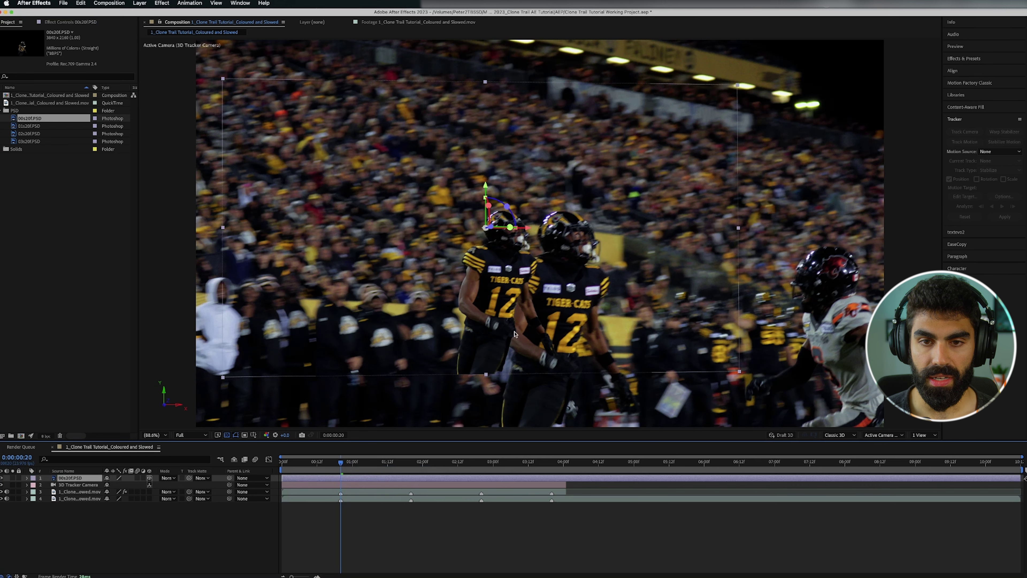
# Reveal the 00s20f.PSD layer's position, scale, rotation and opacity, and set its opacity to 50%
pyautogui.moveTo(516, 335); pyautogui.dragTo(478, 249)
pyautogui.scroll(3, 454, 297)
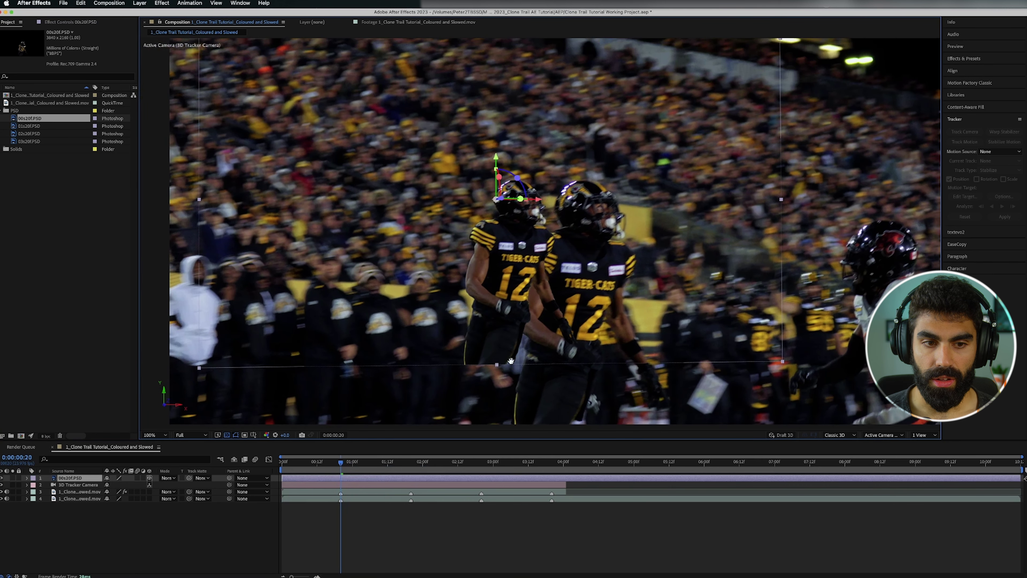
pyautogui.press('p')
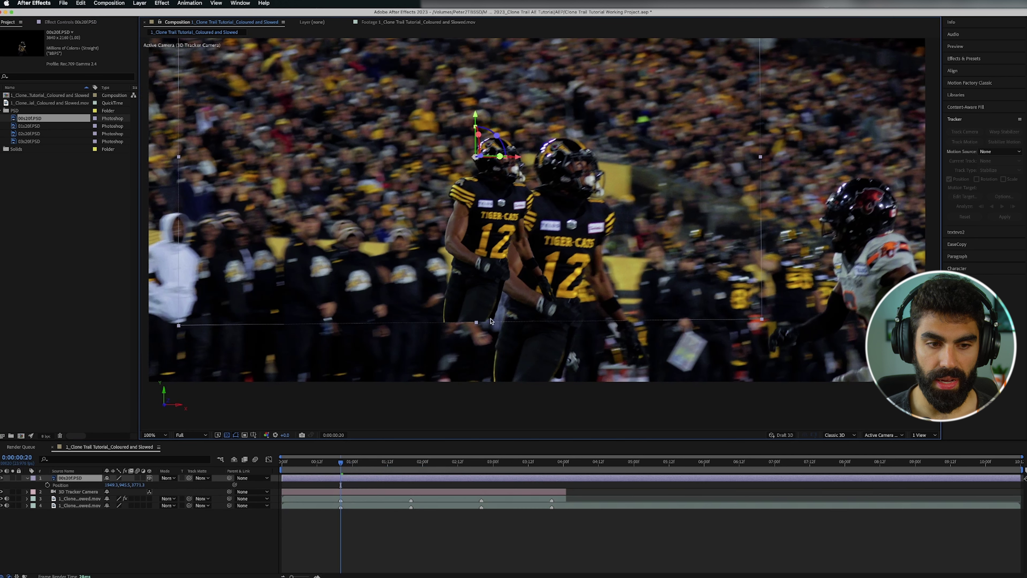
pyautogui.hotkey('shift', 's')
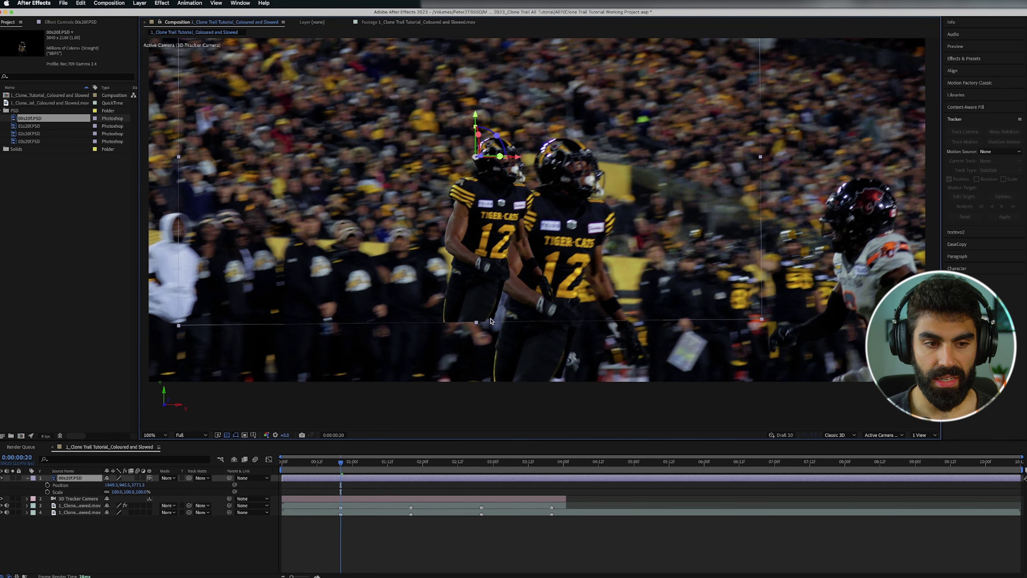
pyautogui.hotkey('shift', 'r')
pyautogui.hotkey('shift', 't')
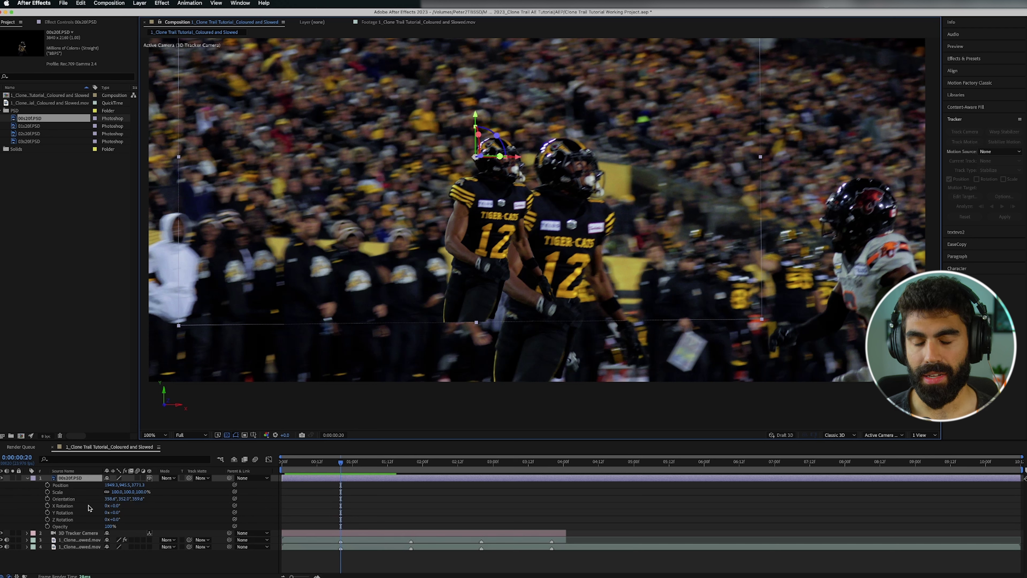
pyautogui.click(184, 543)
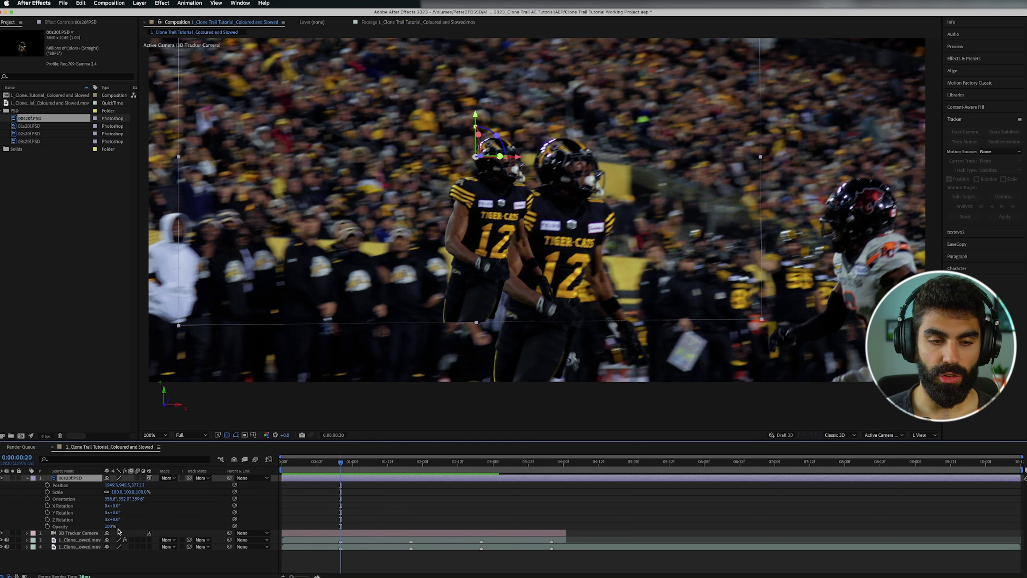
pyautogui.click(111, 526)
pyautogui.write('50')
pyautogui.press('Return')
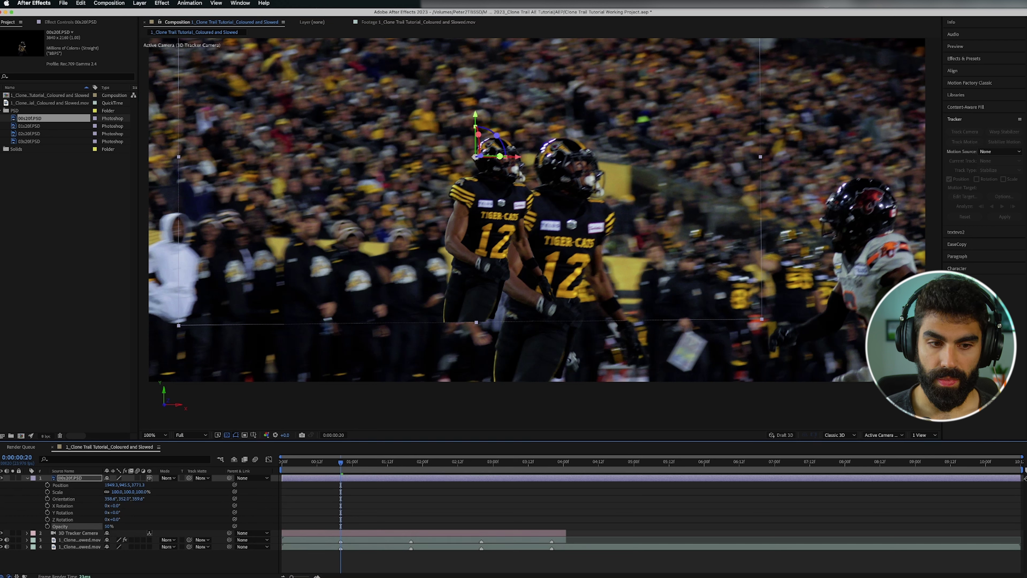
# Scale the 00s20f.PSD cutout to 132% and move it over the matching player in the footage
pyautogui.moveTo(126, 492); pyautogui.dragTo(139, 492)
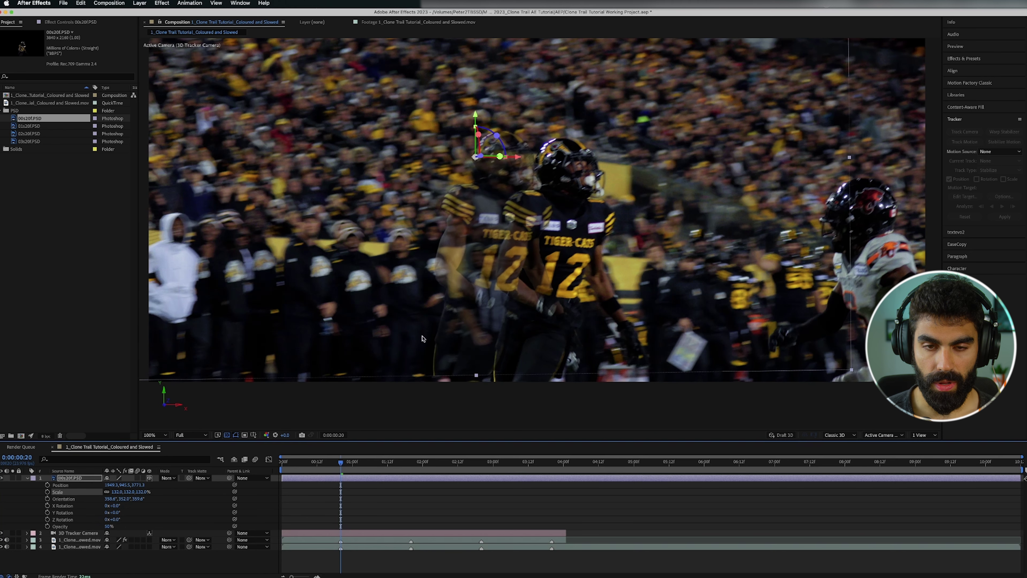
pyautogui.press('.')
pyautogui.moveTo(482, 108); pyautogui.dragTo(612, 131)
pyautogui.moveTo(610, 168); pyautogui.dragTo(591, 242)
pyautogui.press('.')
pyautogui.press(',')
pyautogui.moveTo(591, 203)
pyautogui.mouseDown()
pyautogui.moveTo(587, 193)
pyautogui.moveTo(514, 255)
pyautogui.mouseUp()
pyautogui.press('.')
pyautogui.moveTo(566, 220); pyautogui.dragTo(566, 218)
pyautogui.press(',')
pyautogui.moveTo(496, 360); pyautogui.dragTo(517, 89)
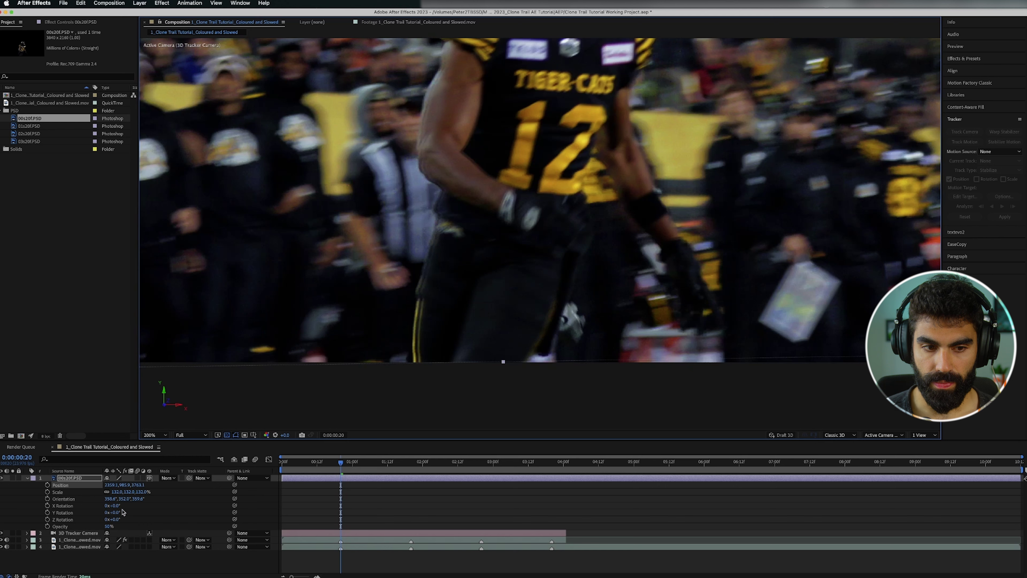
# Fade the cutout out and back to 57% opacity to compare the overlap, and set its Y rotation to 11°
pyautogui.moveTo(108, 527)
pyautogui.mouseDown()
pyautogui.moveTo(158, 522)
pyautogui.moveTo(123, 522)
pyautogui.mouseUp()
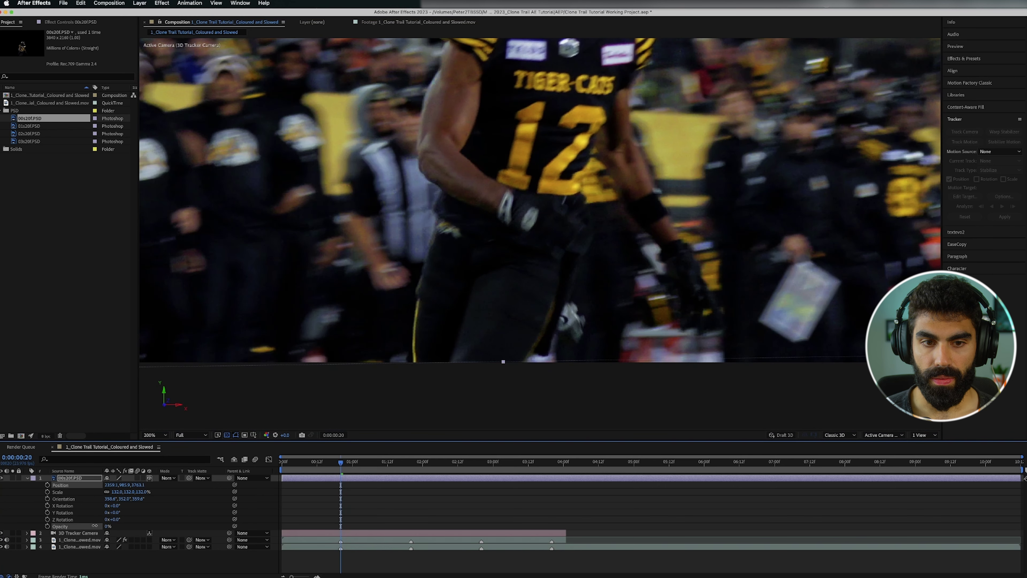
pyautogui.moveTo(94, 525); pyautogui.dragTo(182, 523)
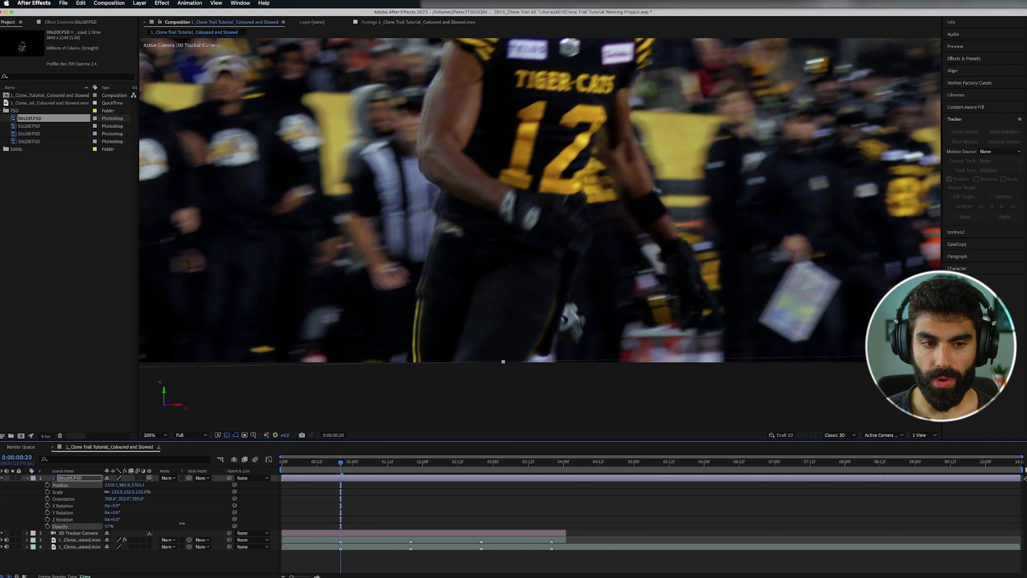
pyautogui.moveTo(113, 512); pyautogui.dragTo(125, 512)
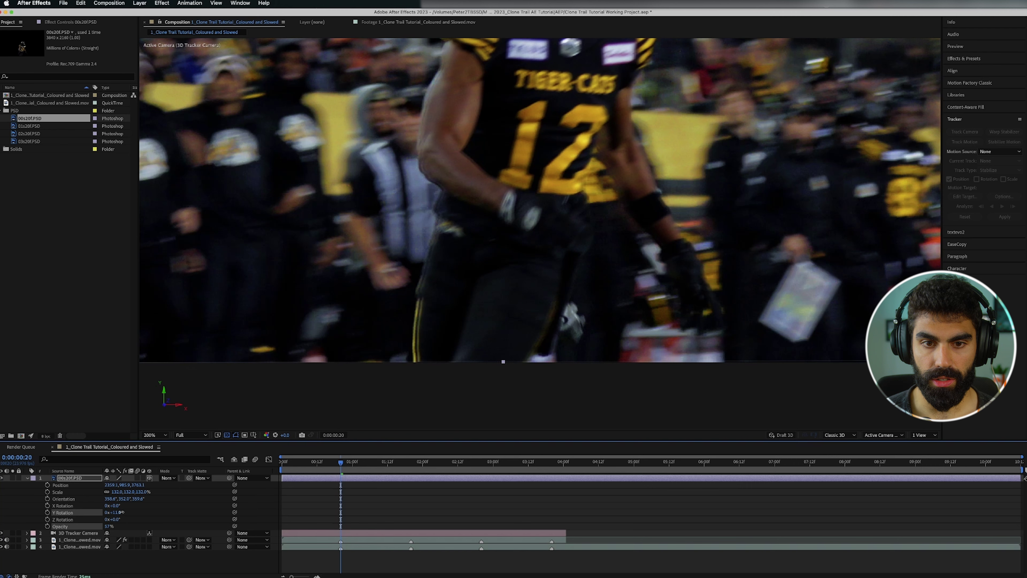
# Enlarge the cutout to 134% and nudge its position to line up its helmet and jersey with the player
pyautogui.click(130, 492)
pyautogui.write('1')
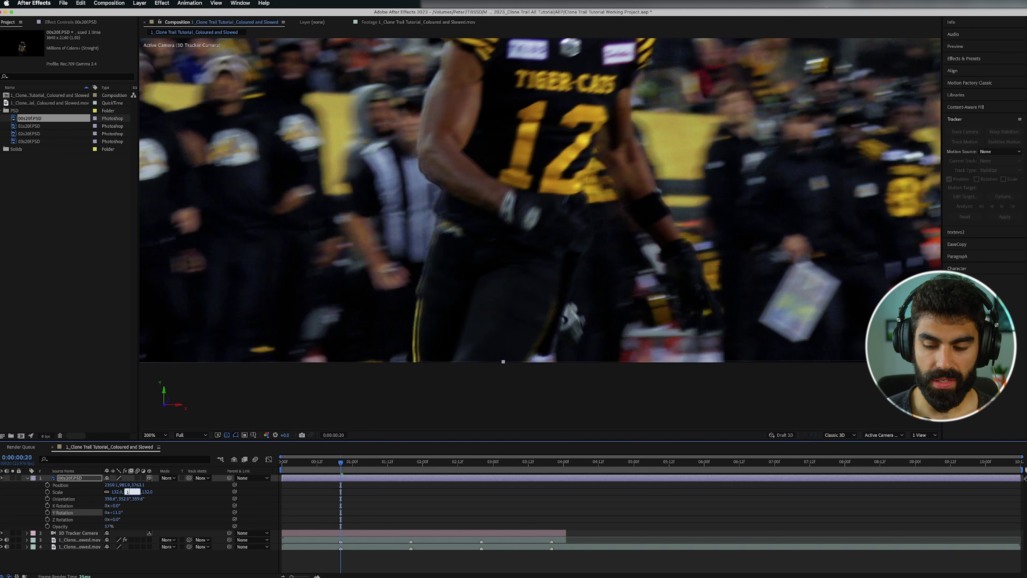
pyautogui.write('33')
pyautogui.press('Return')
pyautogui.moveTo(134, 494); pyautogui.dragTo(136, 494)
pyautogui.scroll(6, 465, 276)
pyautogui.moveTo(578, 174); pyautogui.dragTo(572, 174)
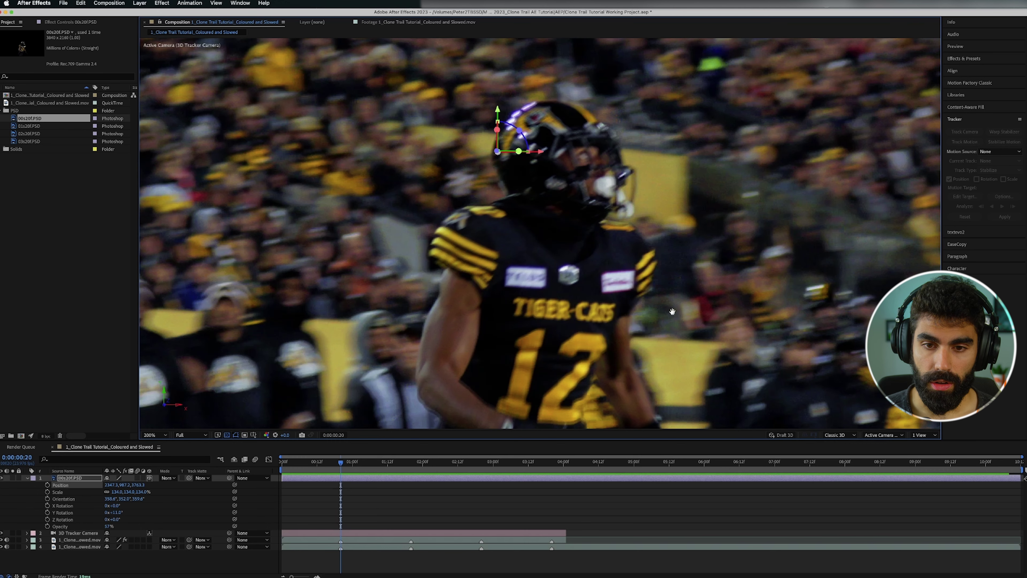
# Set the cutout's scale to 133% and restore its opacity to 100%
pyautogui.press(',')
pyautogui.moveTo(109, 526)
pyautogui.mouseDown()
pyautogui.moveTo(222, 525)
pyautogui.moveTo(157, 521)
pyautogui.moveTo(189, 516)
pyautogui.mouseUp()
pyautogui.click(132, 492)
pyautogui.write('133')
pyautogui.press('Return')
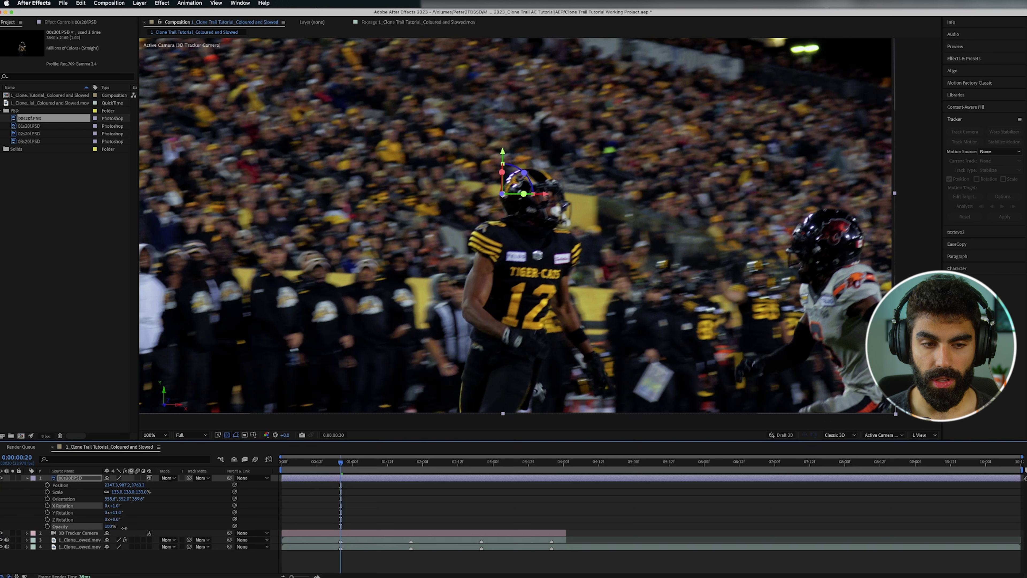
pyautogui.moveTo(124, 527); pyautogui.dragTo(131, 525)
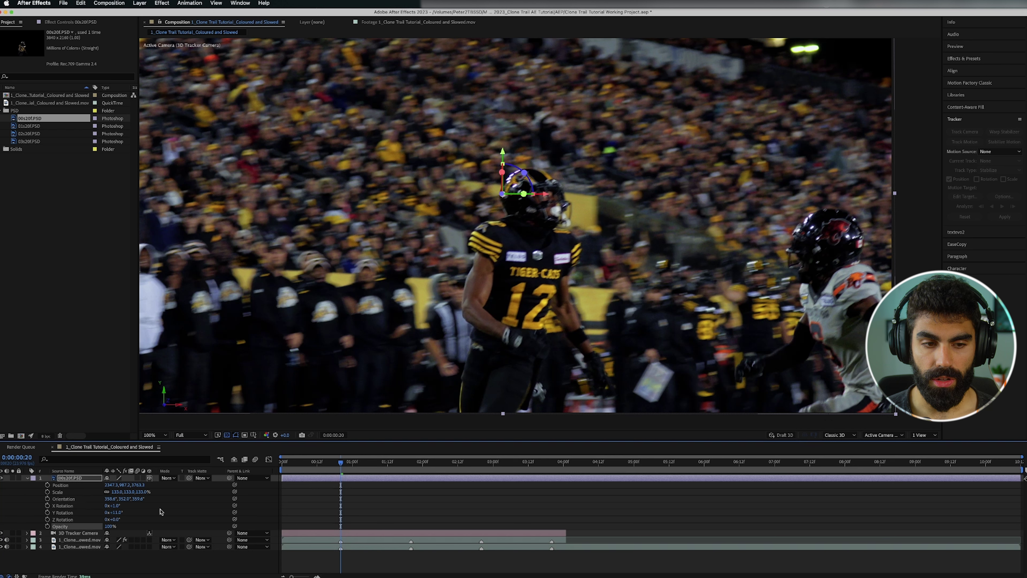
# Trim the end of the 00s20f.PSD layer to frame 0:00:00:19, just before the first marker
pyautogui.click(352, 479)
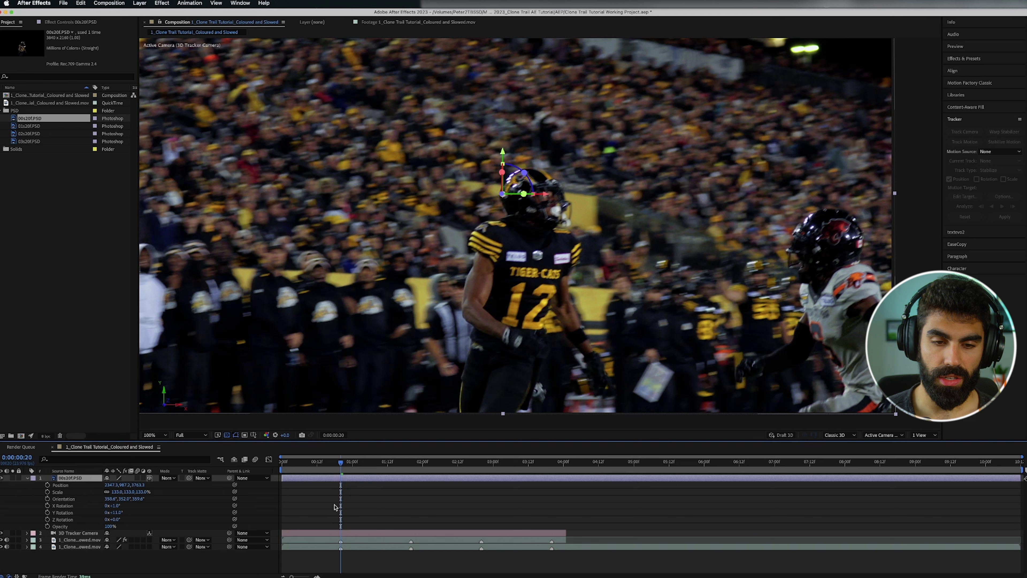
pyautogui.press('pageup')
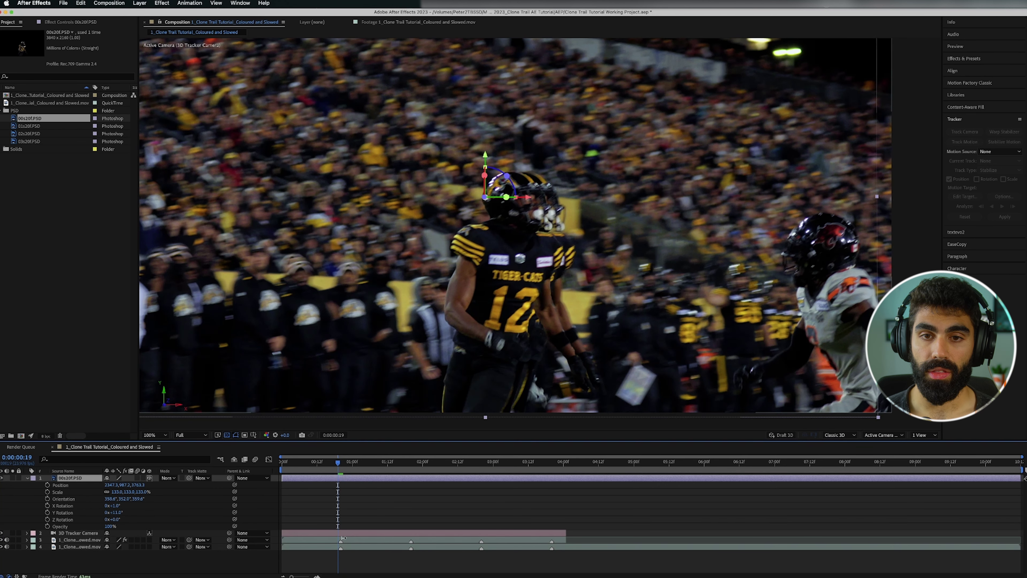
pyautogui.hotkey('alt', ']')
pyautogui.press('pagedown')
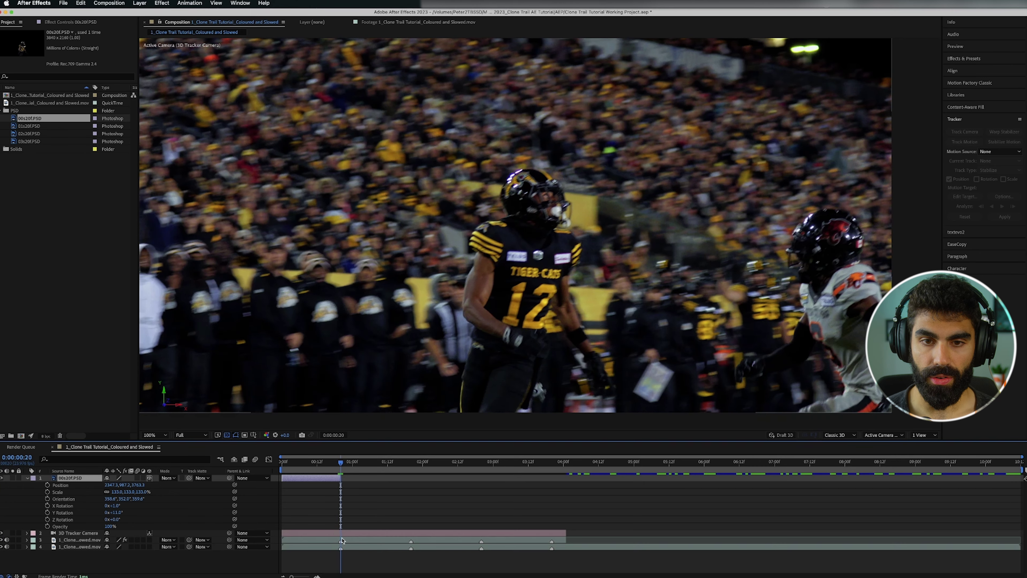
# Play the composition from the start to check the first clone against the moving player
pyautogui.moveTo(322, 463); pyautogui.dragTo(281, 464)
pyautogui.scroll(-1, 547, 351)
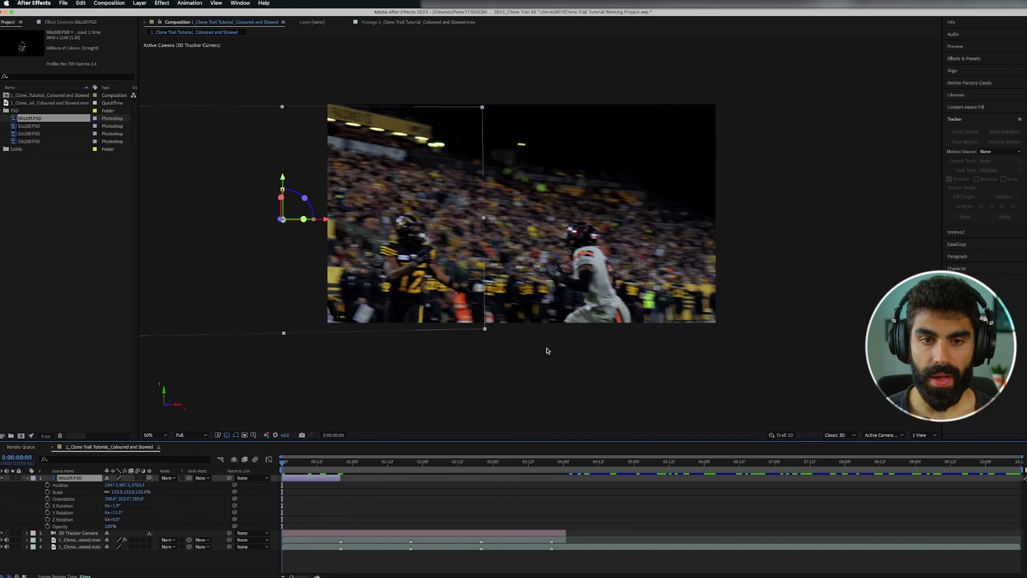
pyautogui.press('space')
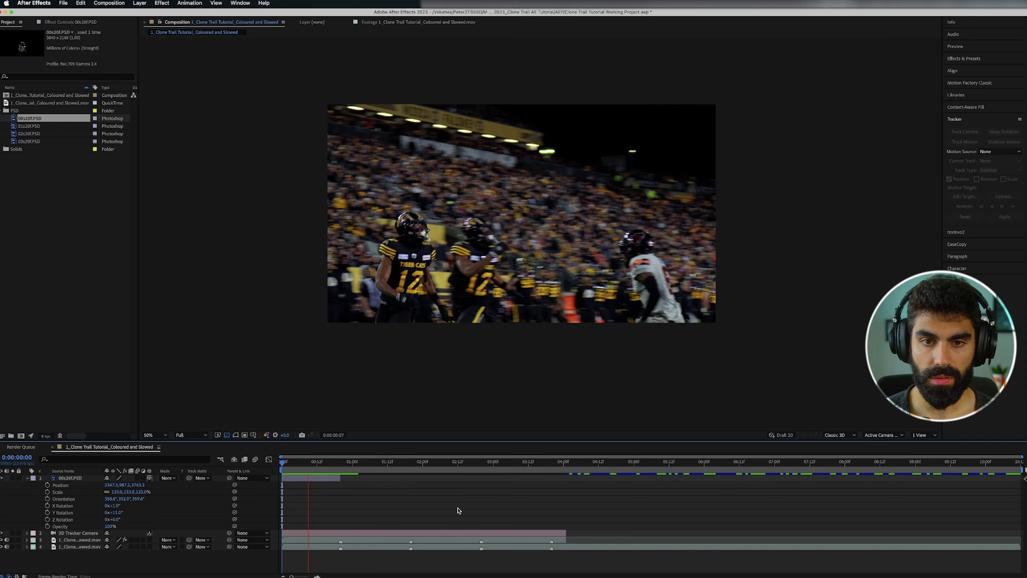
# At the 0:00:01:20 marker, create a solid on the player's torso from the footage's 3D camera track points
pyautogui.moveTo(300, 468); pyautogui.dragTo(411, 471)
pyautogui.click(401, 539)
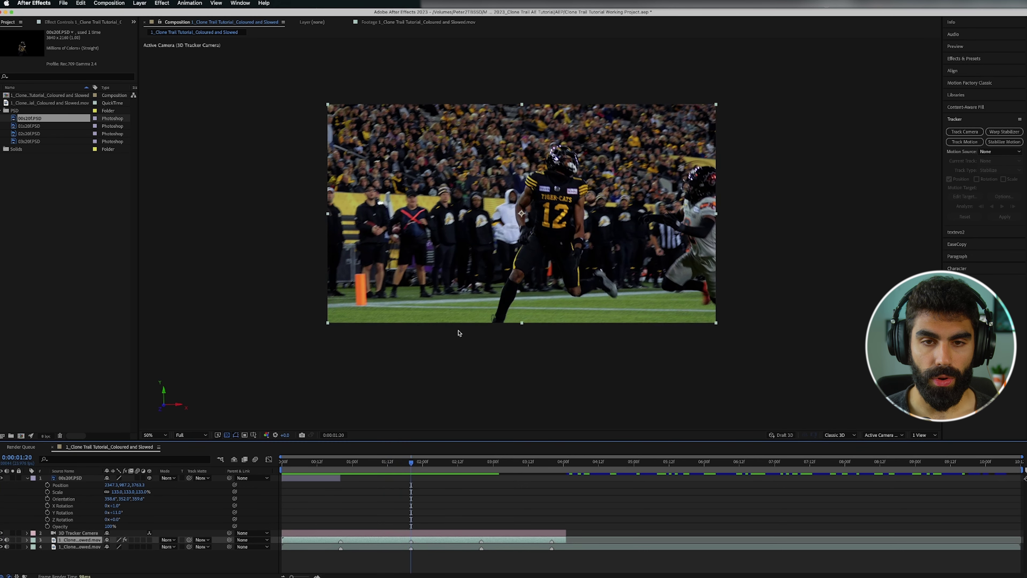
pyautogui.click(60, 22)
pyautogui.click(40, 38)
pyautogui.moveTo(600, 266)
pyautogui.moveTo(601, 266); pyautogui.dragTo(569, 360)
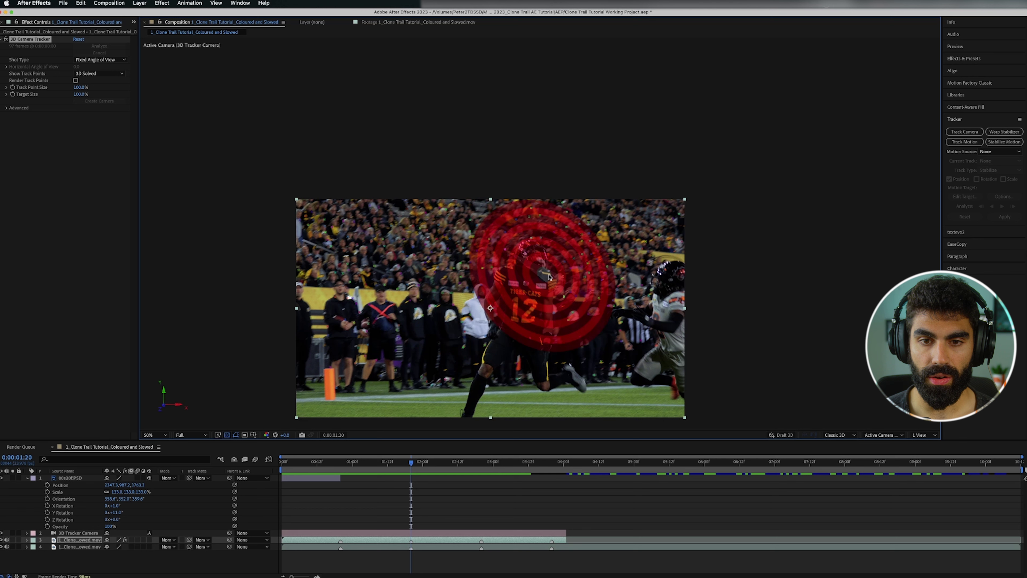
pyautogui.rightClick(505, 287)
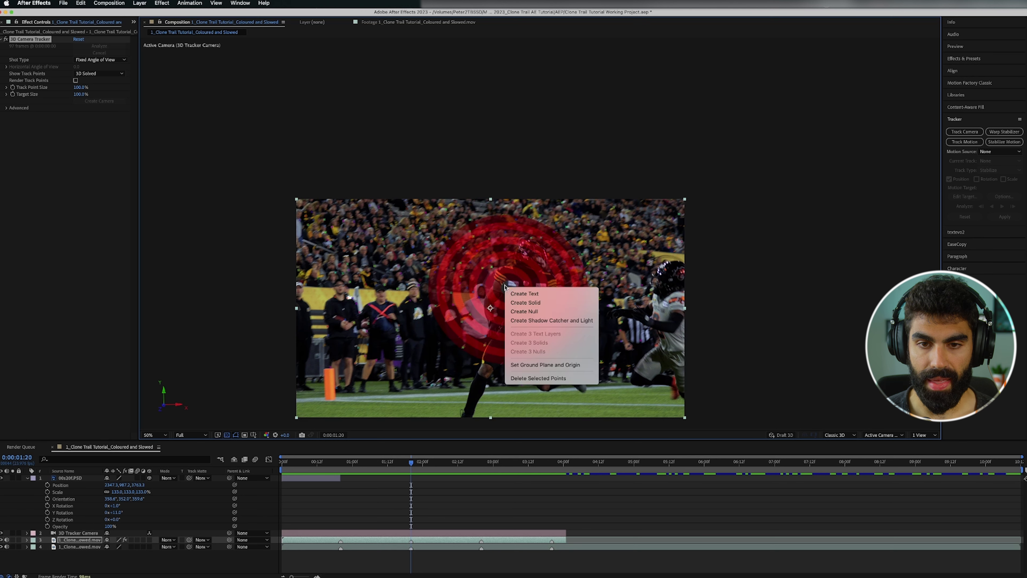
pyautogui.click(551, 303)
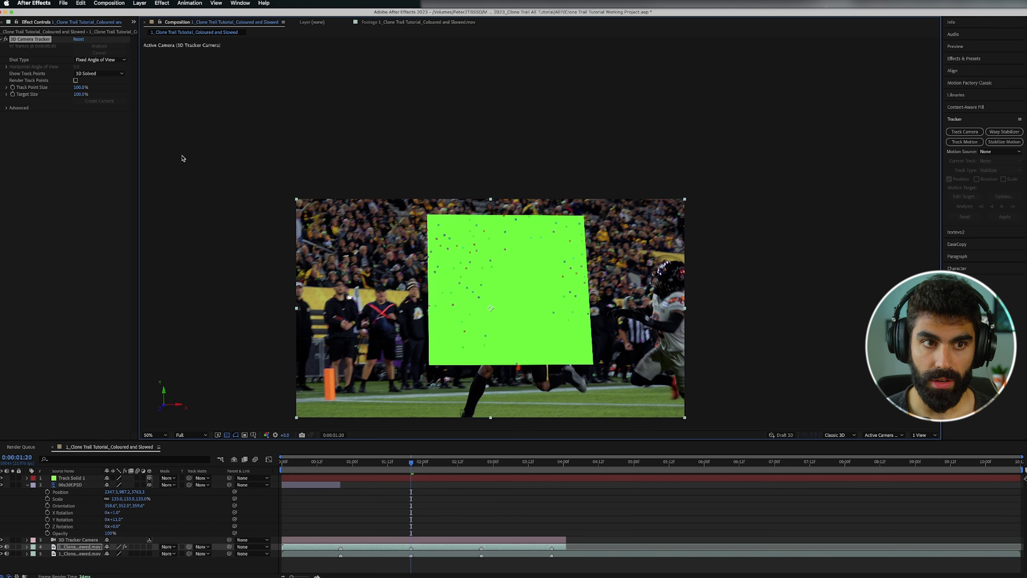
# Rotate the new track solid in 3D until it squarely faces the camera
pyautogui.click(399, 478)
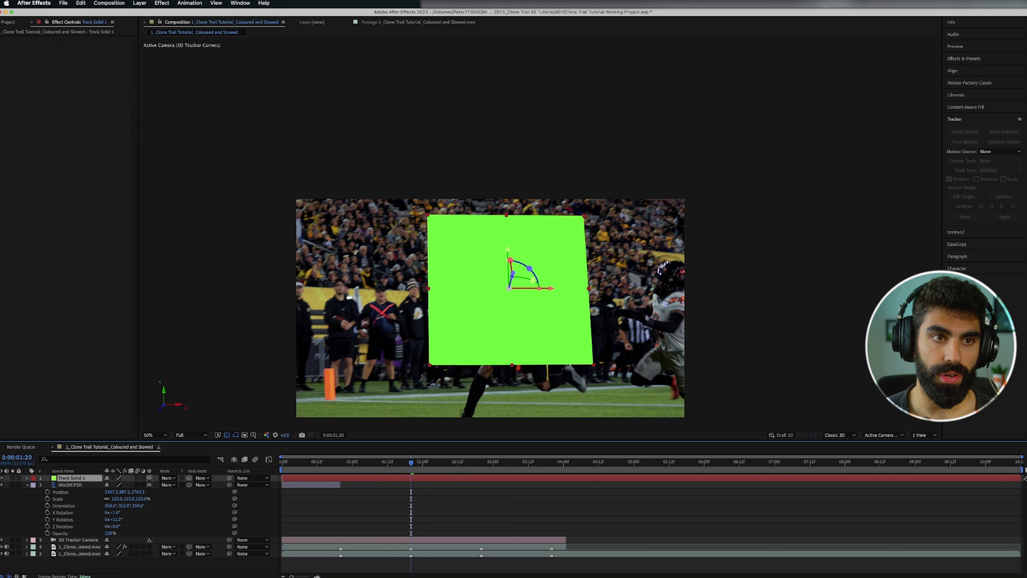
pyautogui.scroll(1, 543, 306)
pyautogui.scroll(-1, 529, 321)
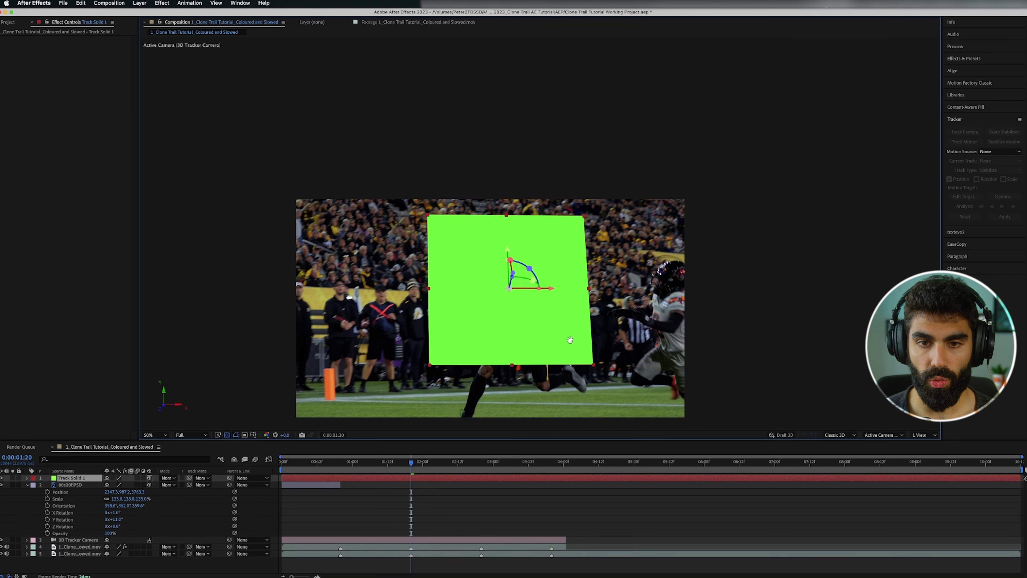
pyautogui.scroll(-2, 566, 288)
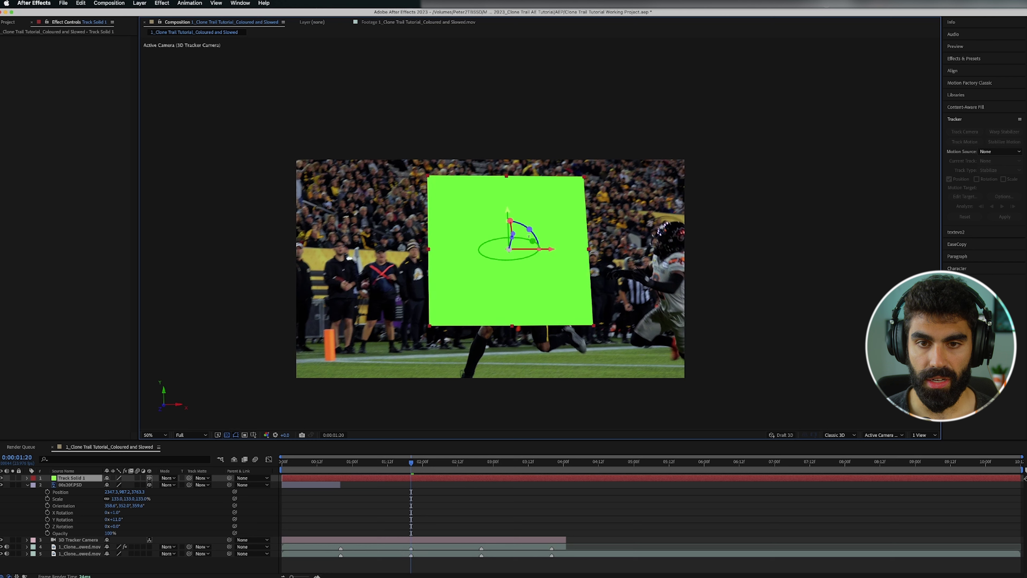
pyautogui.moveTo(510, 221); pyautogui.dragTo(528, 247)
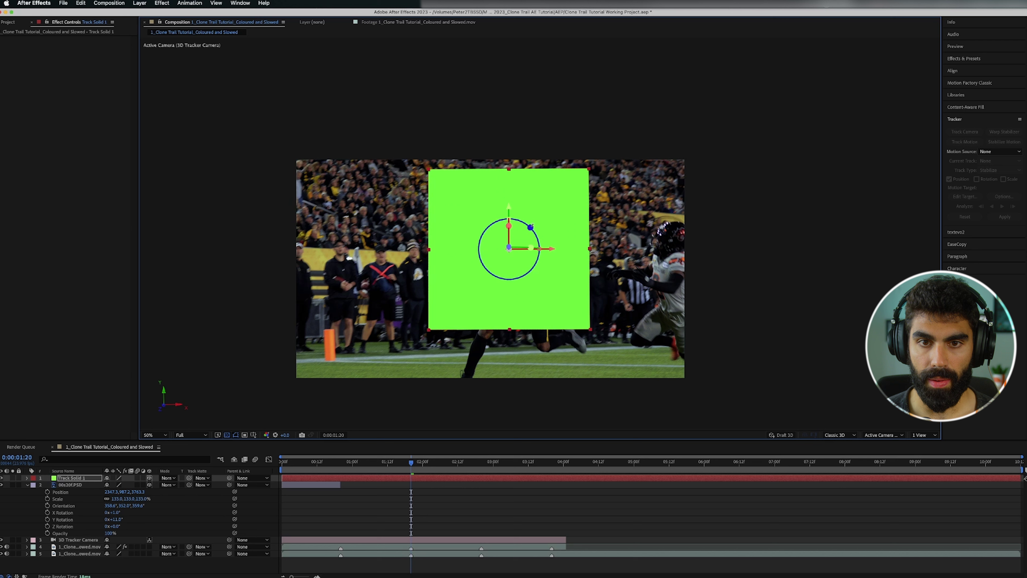
pyautogui.moveTo(531, 227)
pyautogui.mouseDown()
pyautogui.moveTo(519, 237)
pyautogui.moveTo(530, 227)
pyautogui.mouseUp()
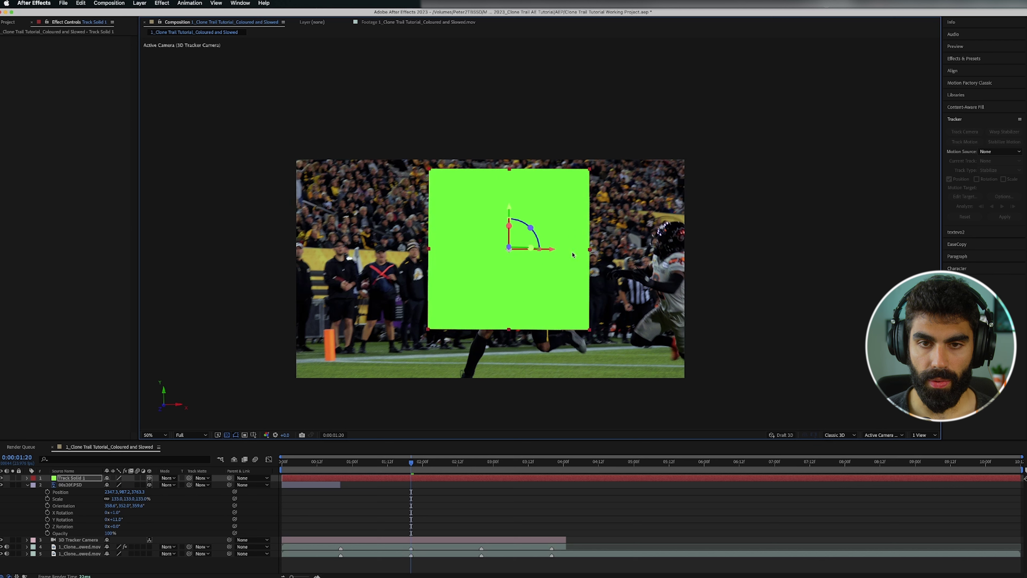
# Replace the track solid's source with the 01s20f.PSD cutout
pyautogui.click(414, 480)
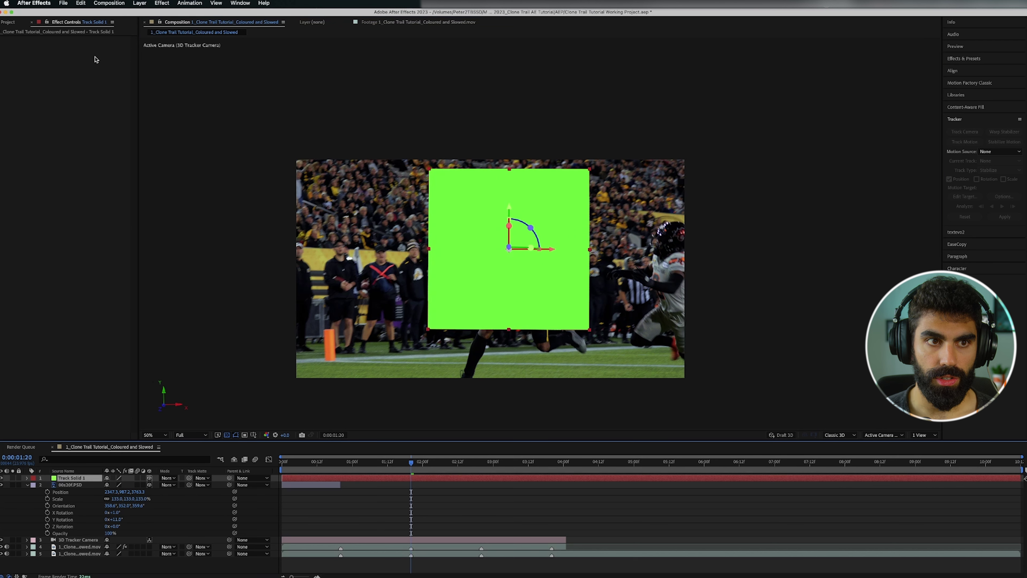
pyautogui.click(8, 24)
pyautogui.click(25, 126)
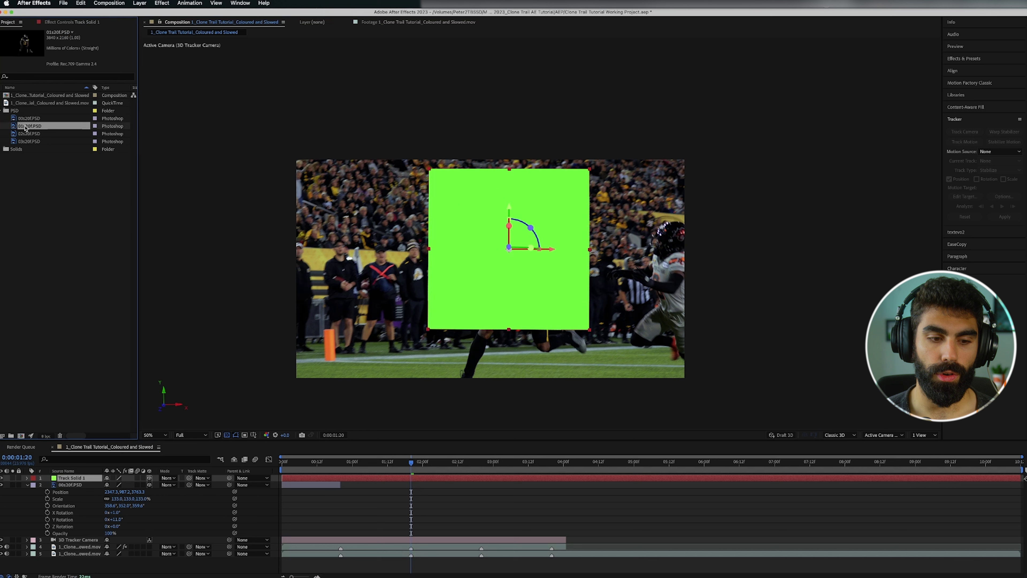
pyautogui.moveTo(25, 126); pyautogui.dragTo(424, 480)
pyautogui.press('/')
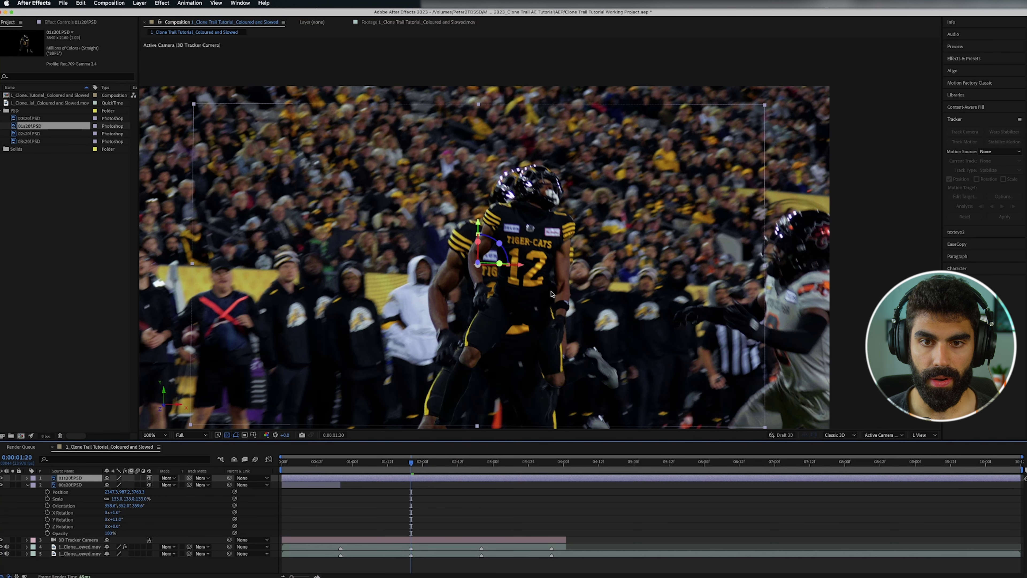
# Show only Position on the 00s20f.PSD layer and reveal position, scale, rotation and opacity on the 01s20f.PSD layer
pyautogui.click(74, 486)
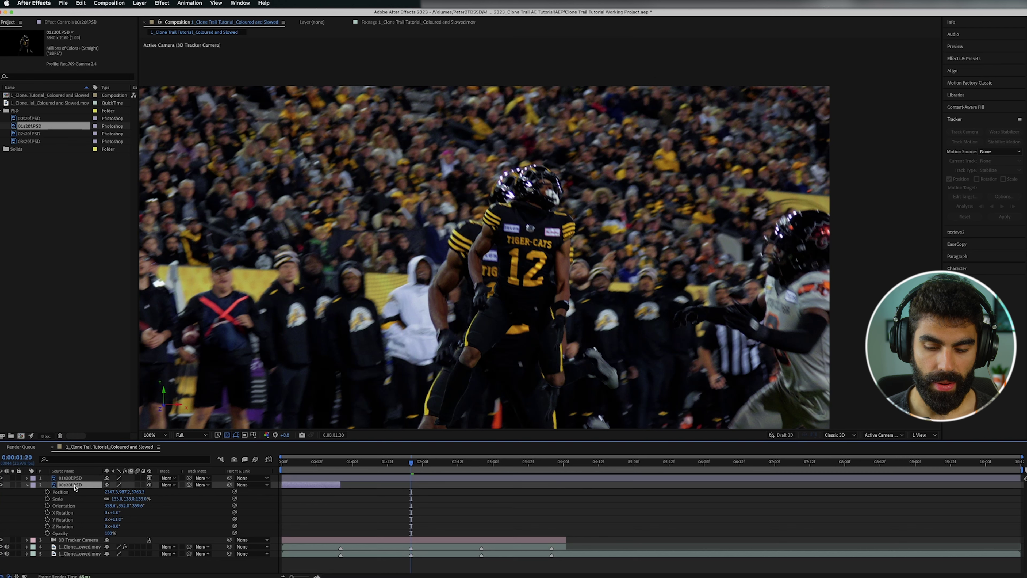
pyautogui.press('u')
pyautogui.press('p')
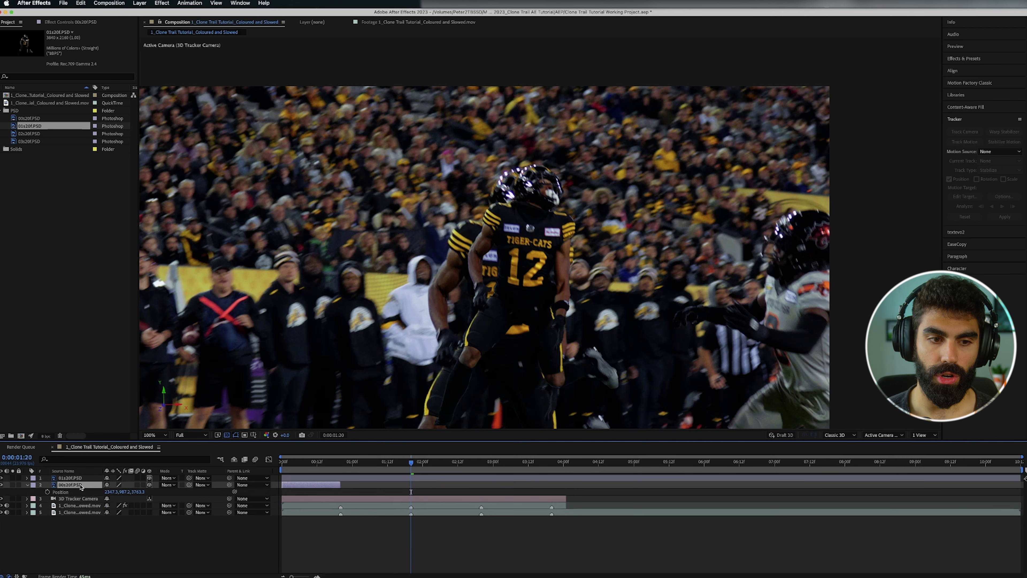
pyautogui.click(81, 479)
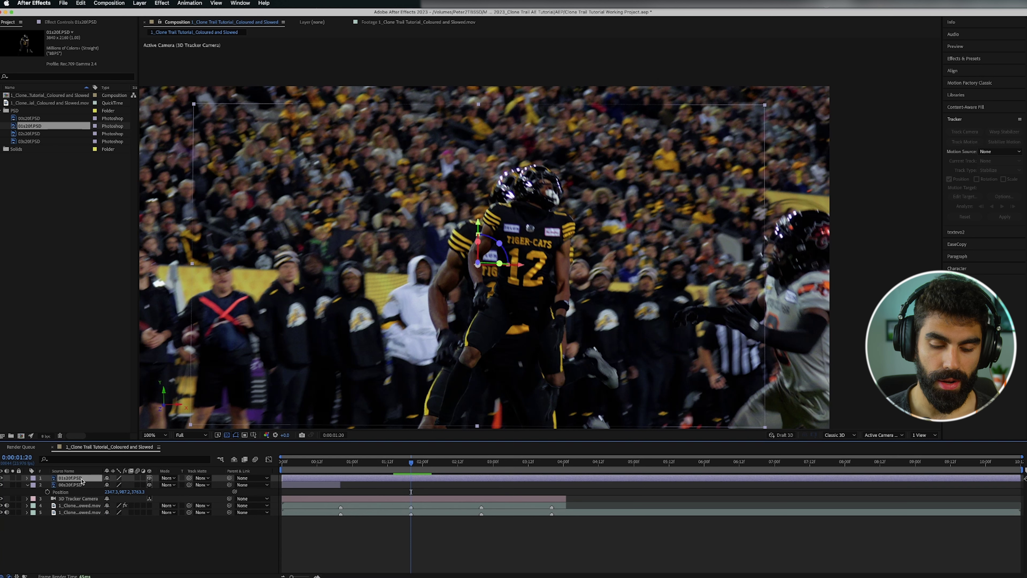
pyautogui.press('p')
pyautogui.hotkey('shift', 's')
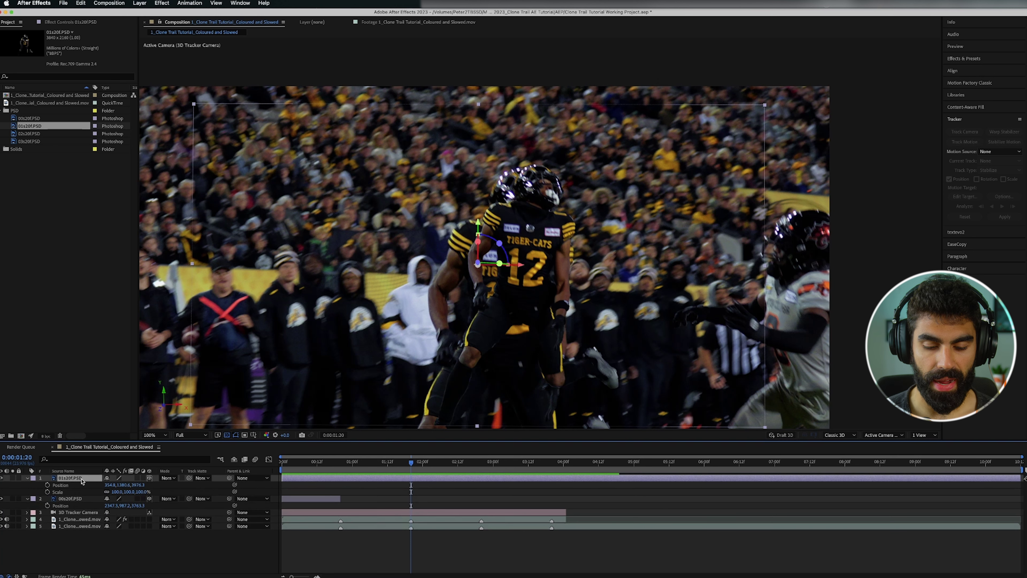
pyautogui.hotkey('shift', 'r')
pyautogui.hotkey('shift', 't')
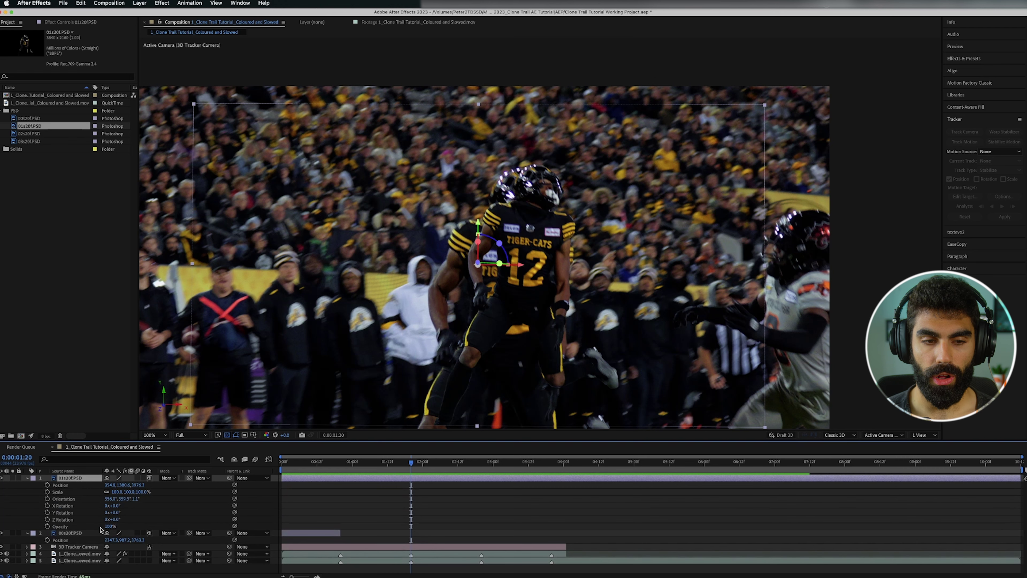
# Set the 01s20f.PSD cutout's opacity to 50% and enlarge it to 139%, roughly over the player
pyautogui.click(110, 526)
pyautogui.write('50')
pyautogui.press('Return')
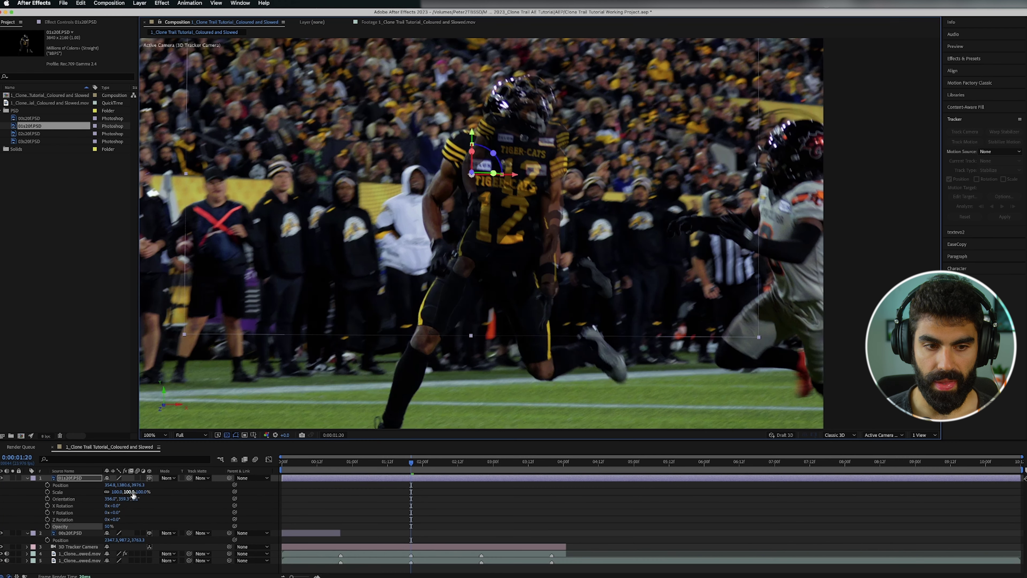
pyautogui.moveTo(132, 491); pyautogui.dragTo(143, 490)
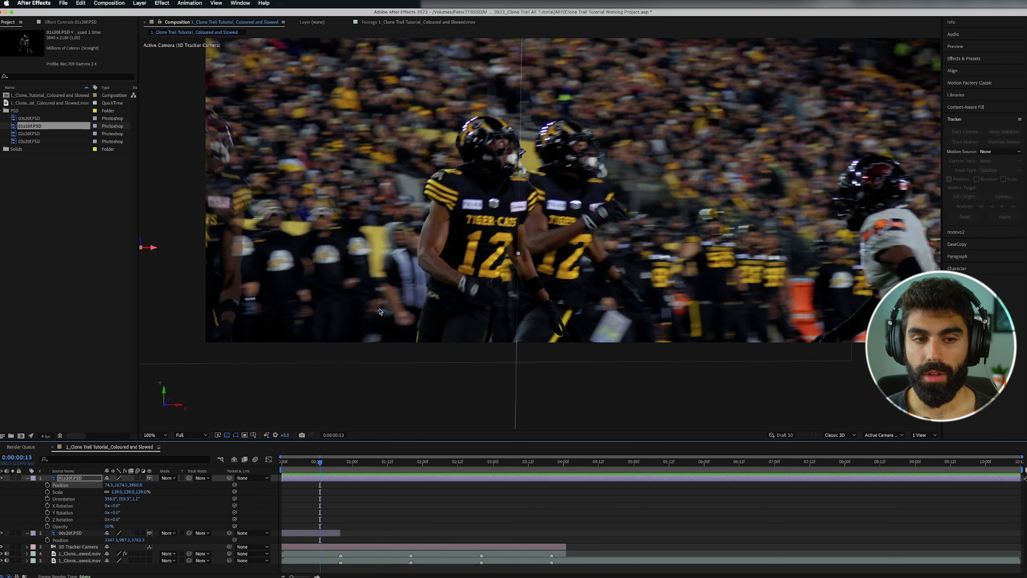
# At 0:00:00:13, try moving the 01s20f.PSD cutout to overlap the first clone and set its opacity to 100%
pyautogui.moveTo(232, 248); pyautogui.dragTo(490, 238)
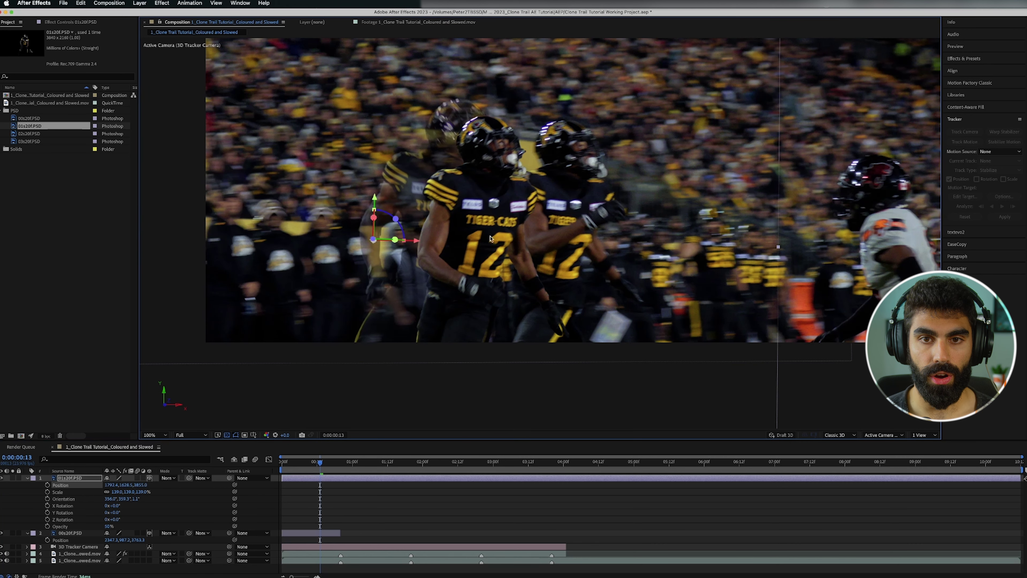
pyautogui.click(77, 532)
pyautogui.moveTo(109, 527); pyautogui.dragTo(359, 499)
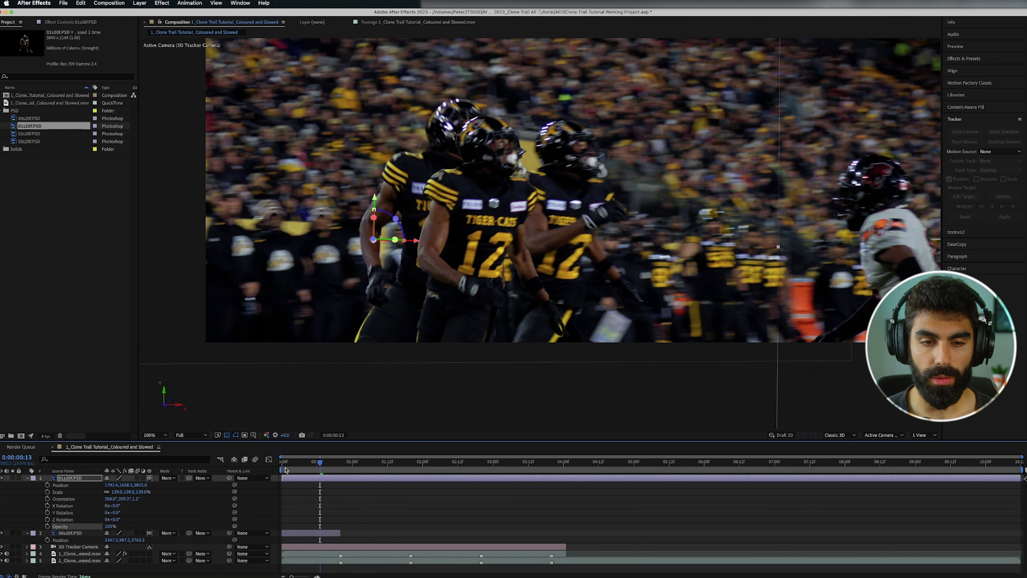
pyautogui.click(328, 481)
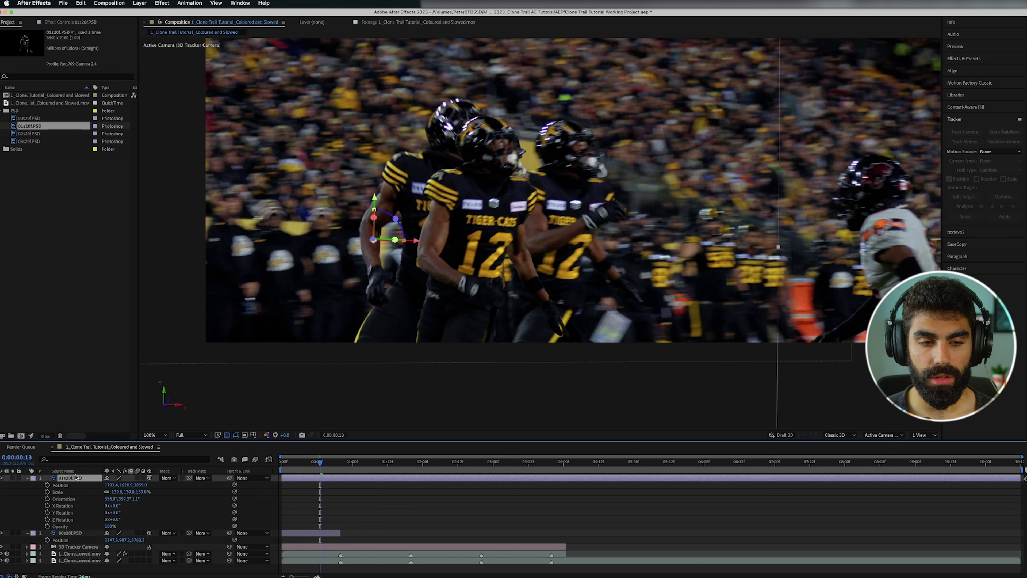
# Try changing the 01s20f.PSD cutout's Z position to bring it in front of and behind the first clone
pyautogui.click(82, 533)
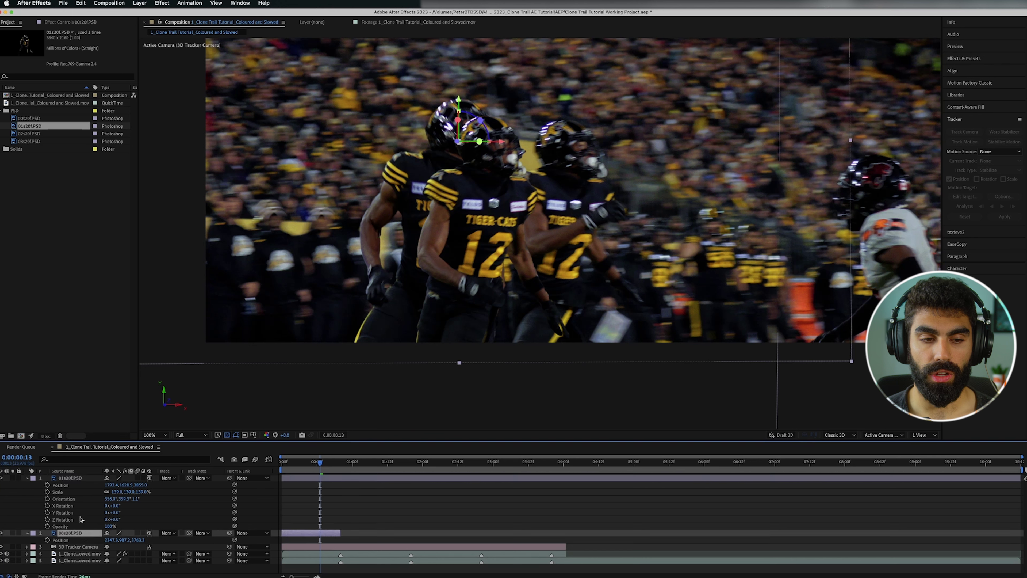
pyautogui.click(68, 477)
pyautogui.click(142, 485)
pyautogui.write('3215')
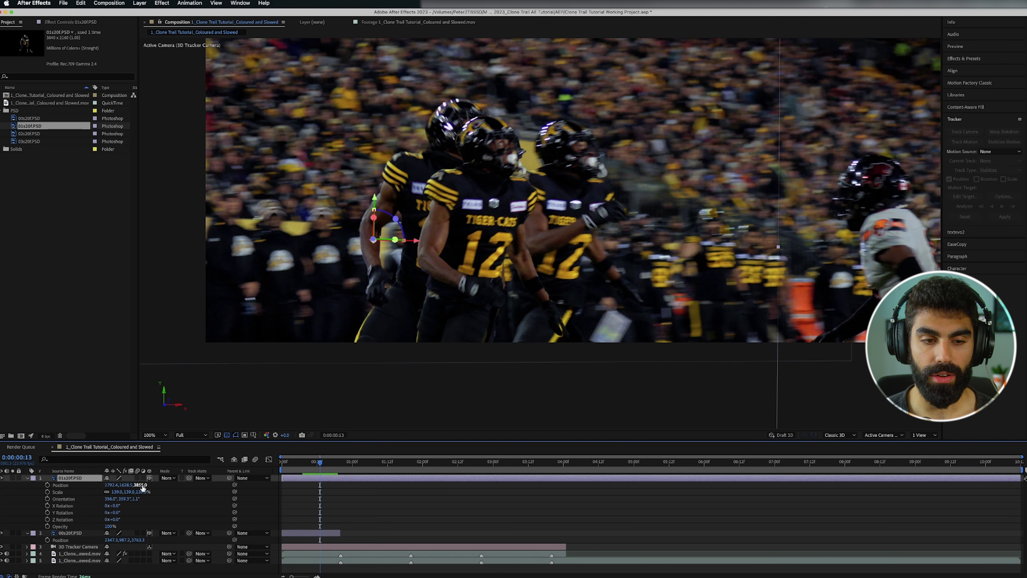
pyautogui.press('Return')
pyautogui.moveTo(118, 486); pyautogui.dragTo(123, 485)
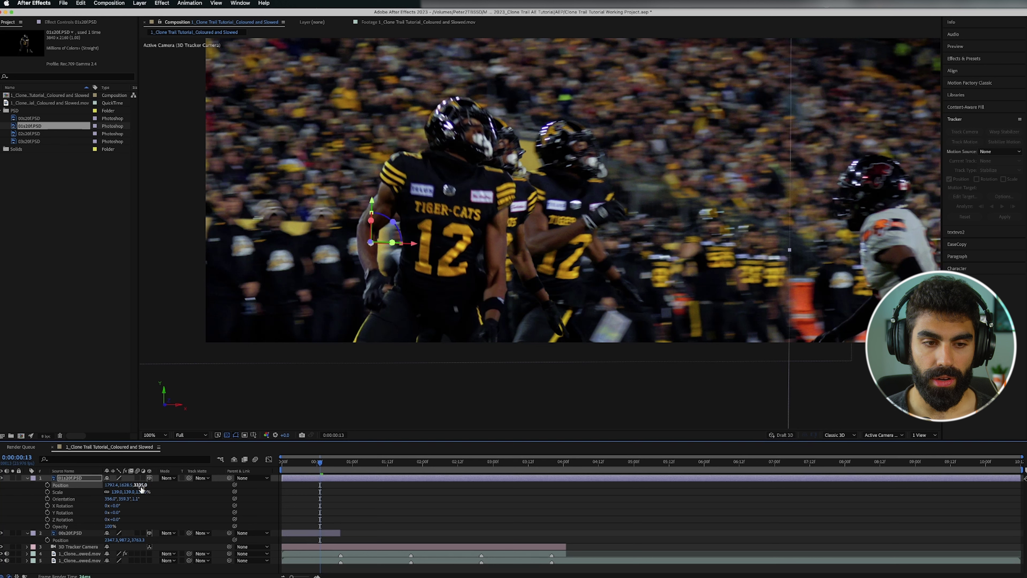
pyautogui.moveTo(142, 484); pyautogui.dragTo(413, 465)
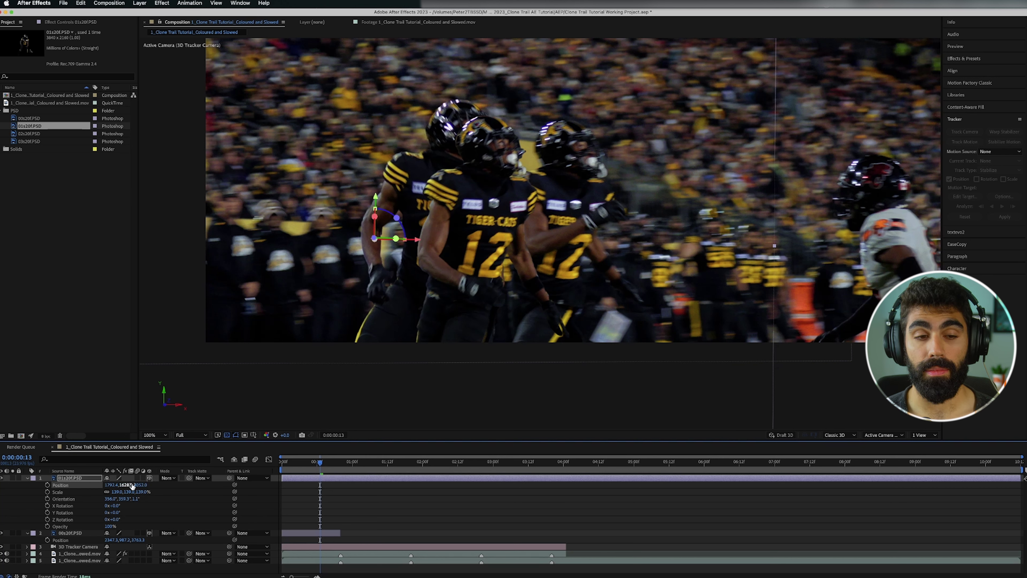
pyautogui.click(87, 533)
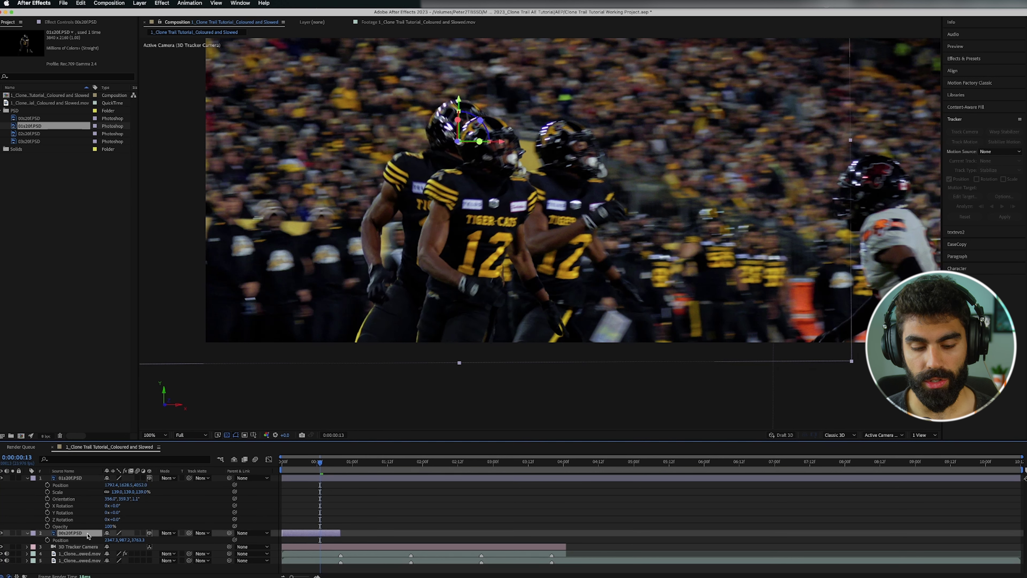
# Undo the overlap test's position and opacity changes on the 01s20f.PSD cutout
pyautogui.press('super+z')
pyautogui.press('super+z')
pyautogui.press('super+z')
pyautogui.press('super+z')
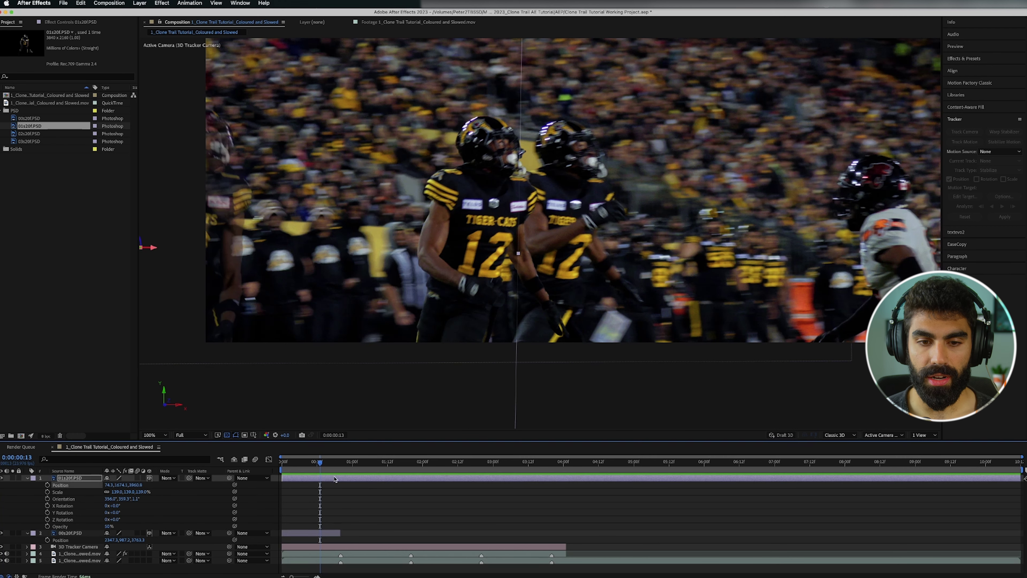
# At 0:00:01:20, align the 01s20f.PSD cutout with the player by nudging its position, scaling it to 136% and rotating it slightly
pyautogui.press('space')
pyautogui.press('space')
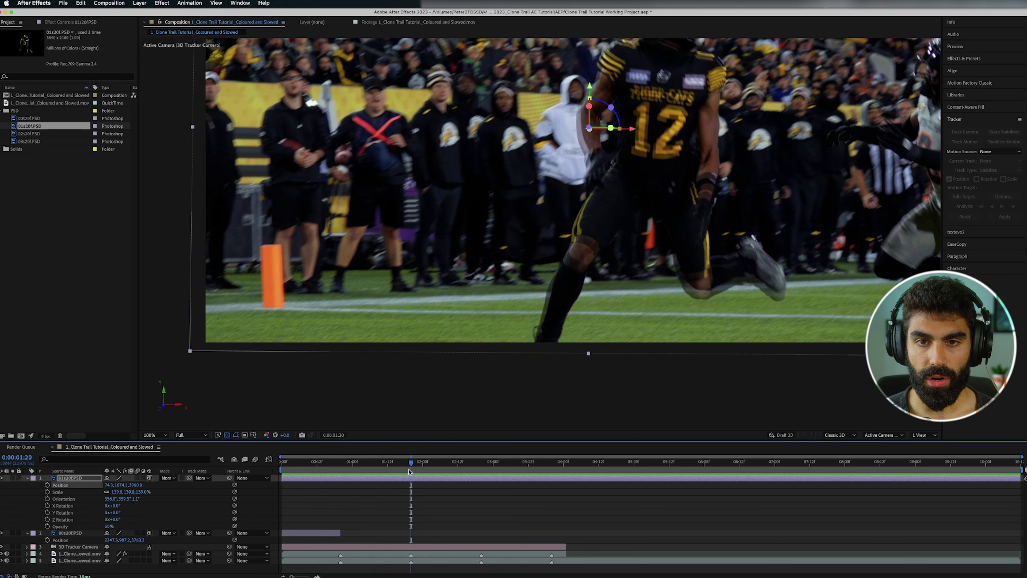
pyautogui.scroll(2, 615, 212)
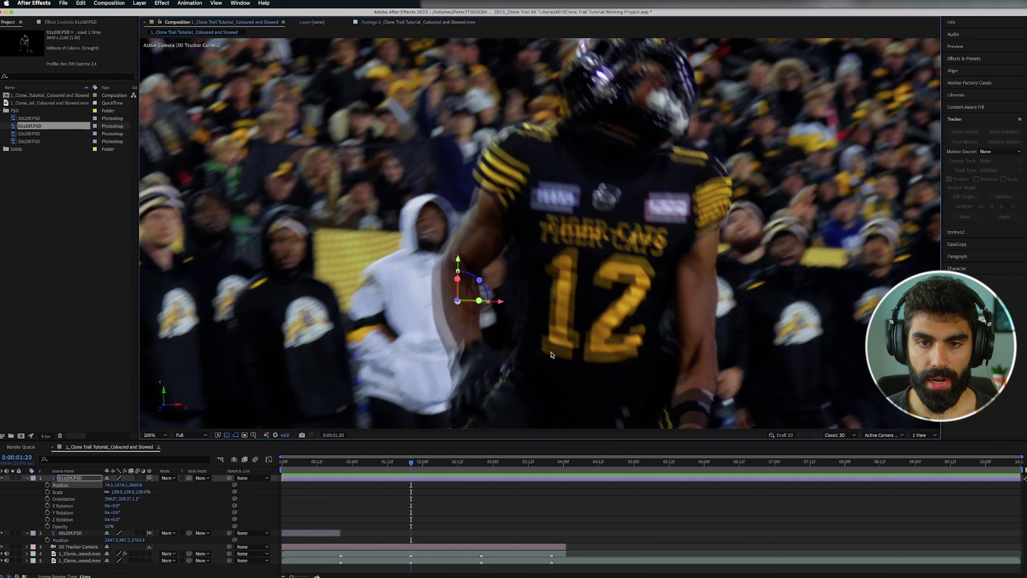
pyautogui.hscroll(3, 552, 355)
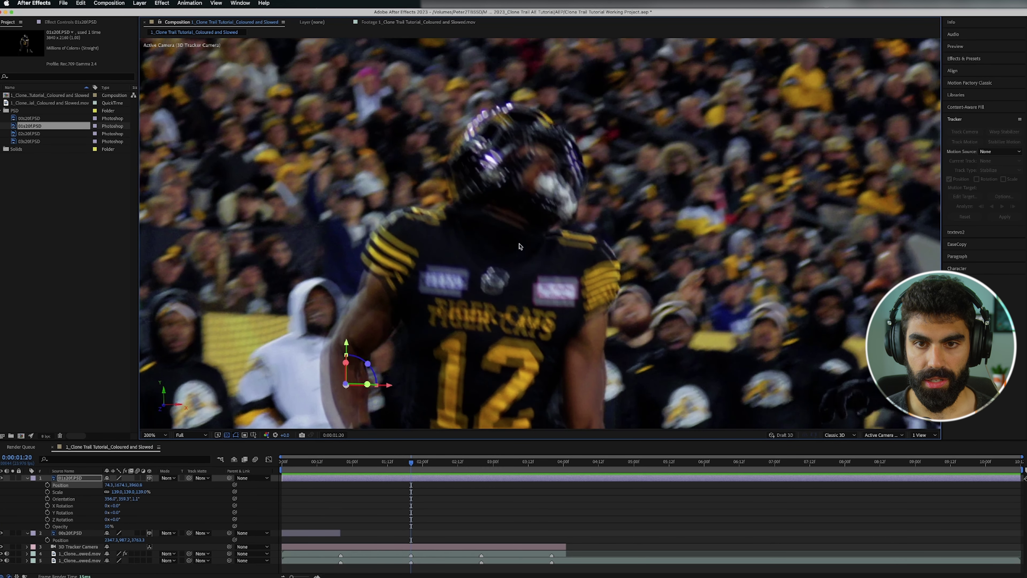
pyautogui.scroll(-5, 540, 233)
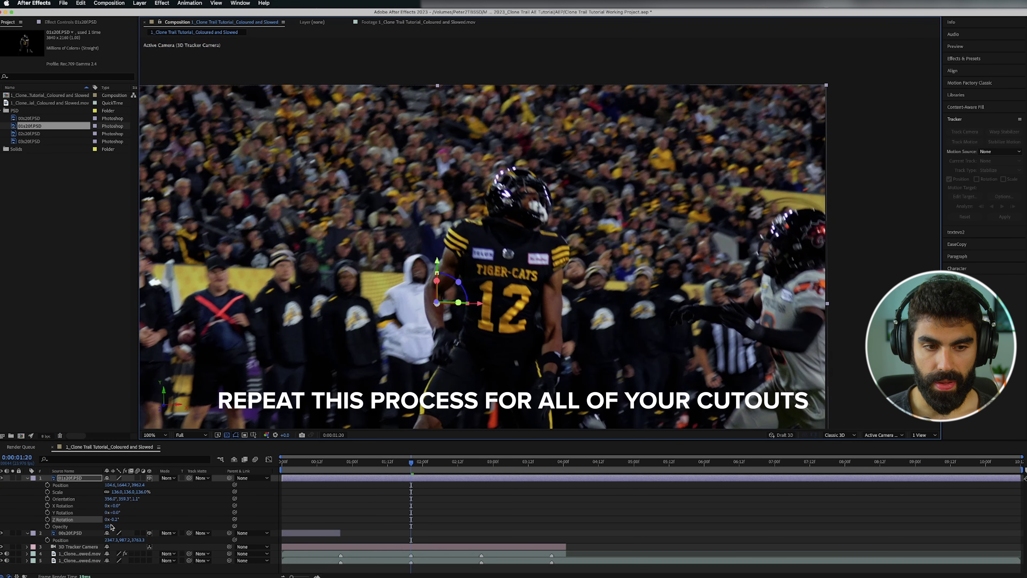
# Restore the 01s20f.PSD cutout's opacity to 100% and trim its layer to end one frame before the second marker
pyautogui.moveTo(109, 526); pyautogui.dragTo(313, 526)
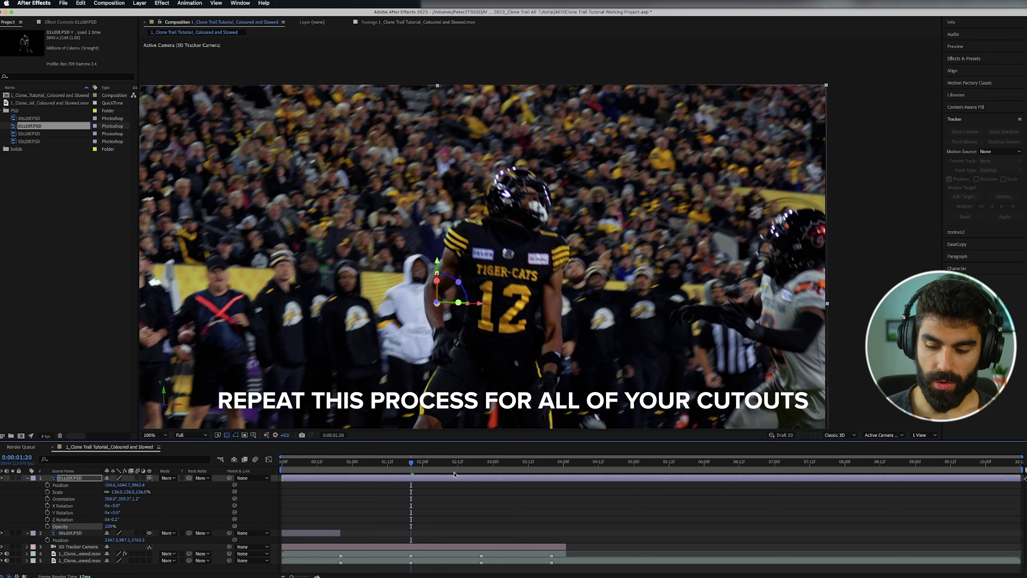
pyautogui.press('pageup')
pyautogui.hotkey('alt', ']')
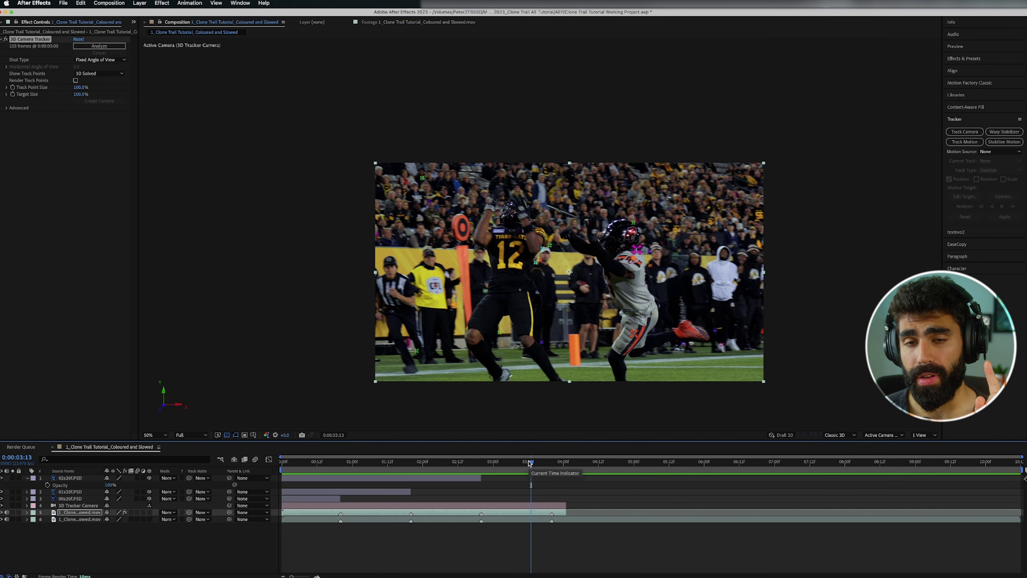
# Examine the 3D camera track points on the footage at the fourth marker, 0:00:03:20
pyautogui.click(538, 513)
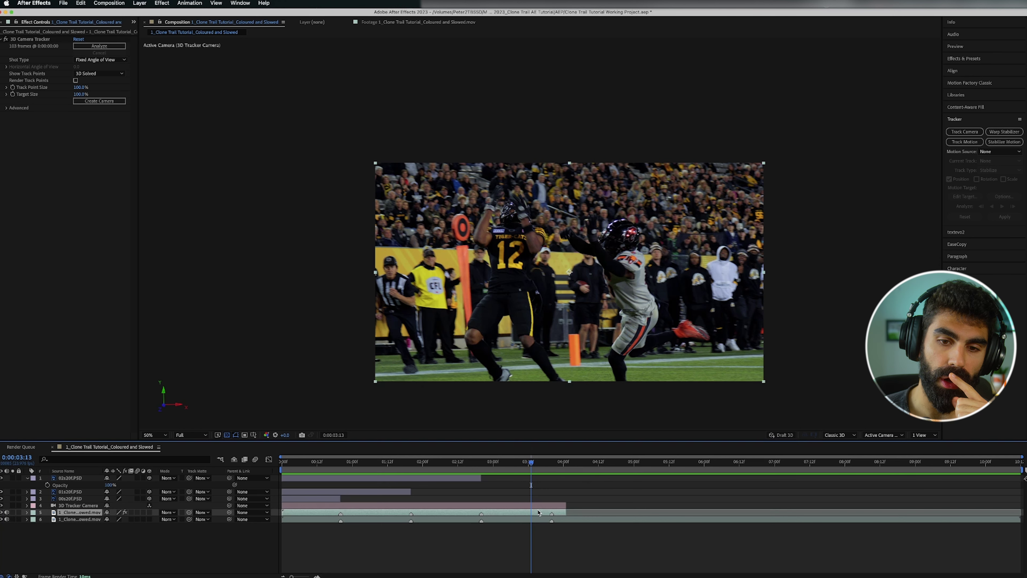
pyautogui.moveTo(528, 466); pyautogui.dragTo(552, 468)
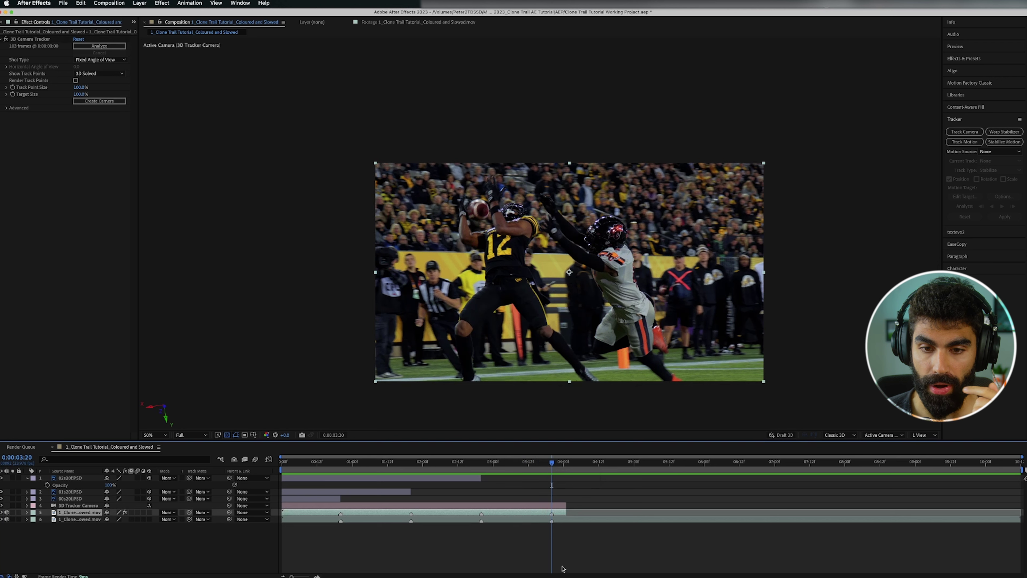
pyautogui.click(527, 506)
pyautogui.click(521, 518)
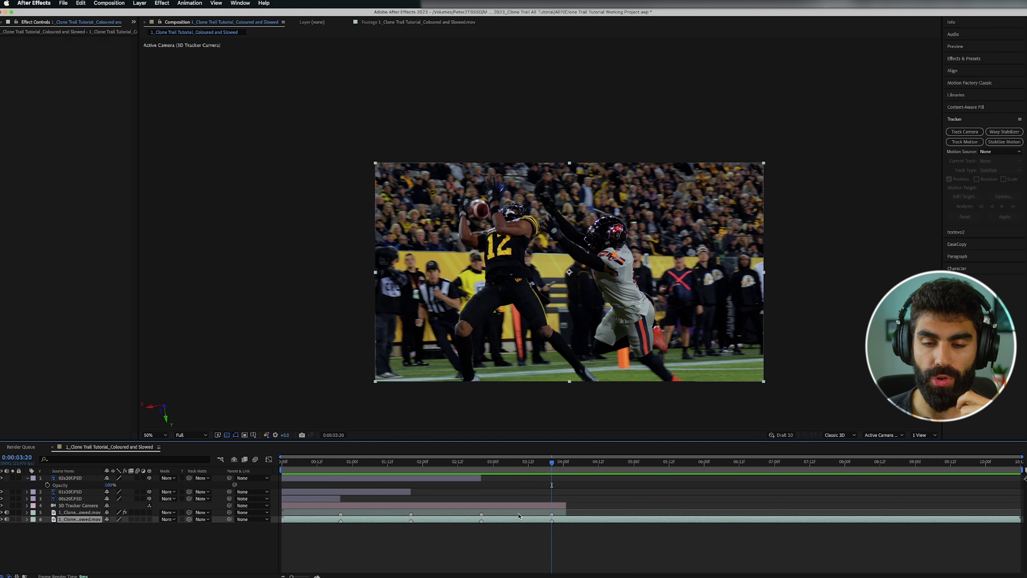
pyautogui.click(521, 513)
pyautogui.click(56, 39)
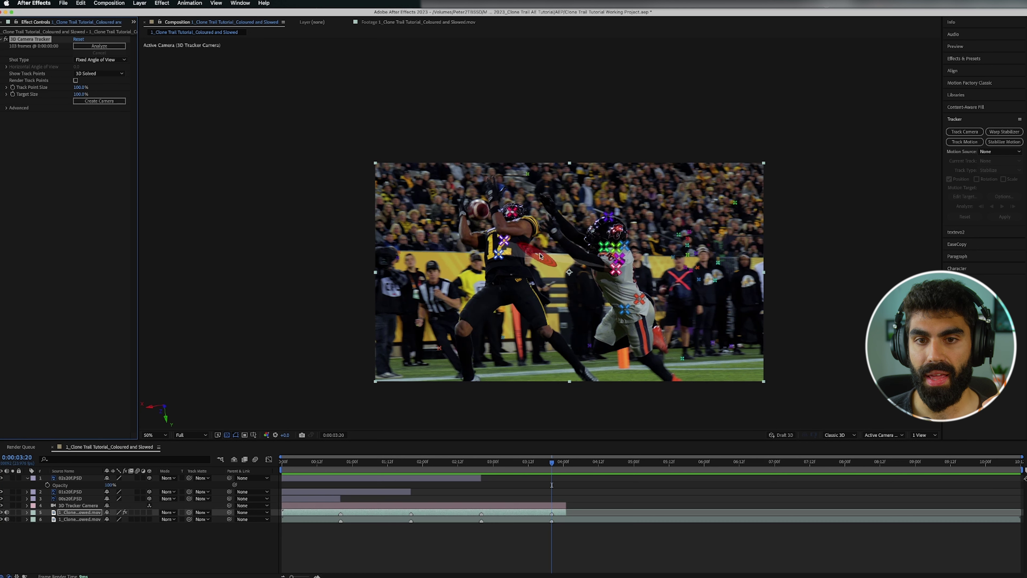
# Try creating a solid and camera from a track point between the two players at 0:00:03:20, and undo it after previewing
pyautogui.rightClick(577, 242)
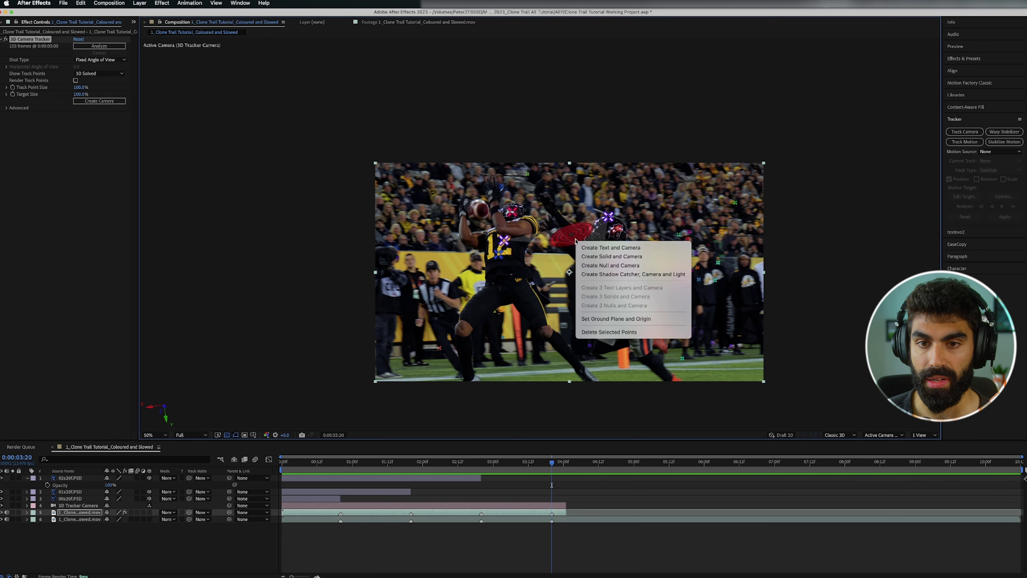
pyautogui.click(628, 257)
pyautogui.click(522, 467)
pyautogui.moveTo(522, 469); pyautogui.dragTo(334, 476)
pyautogui.press('space')
pyautogui.hotkey('ctrl', 'z')
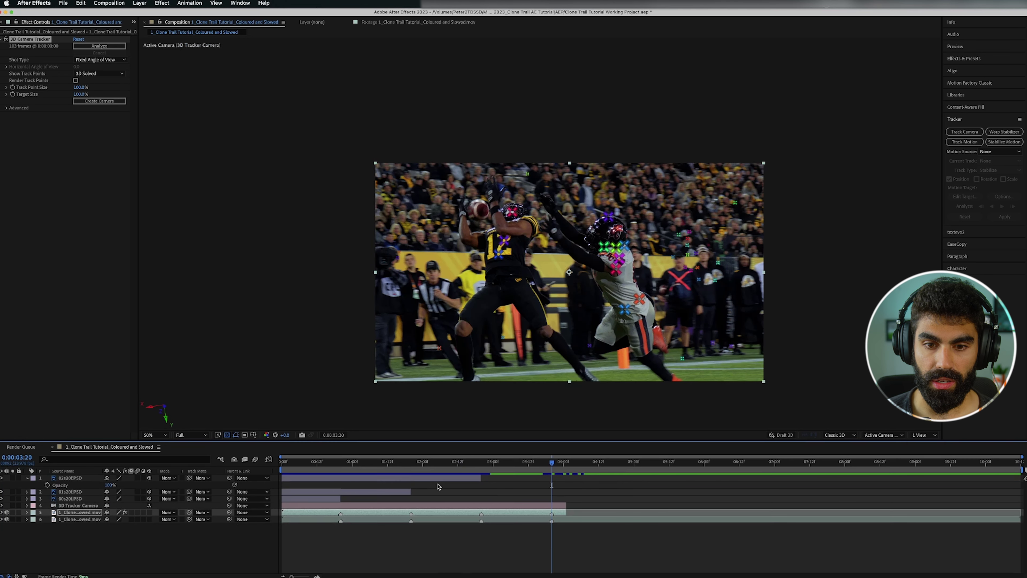
# Rename the composition as P1_Clone Trail Tutorial_Coloured and Slowed
pyautogui.moveTo(559, 465); pyautogui.dragTo(516, 468)
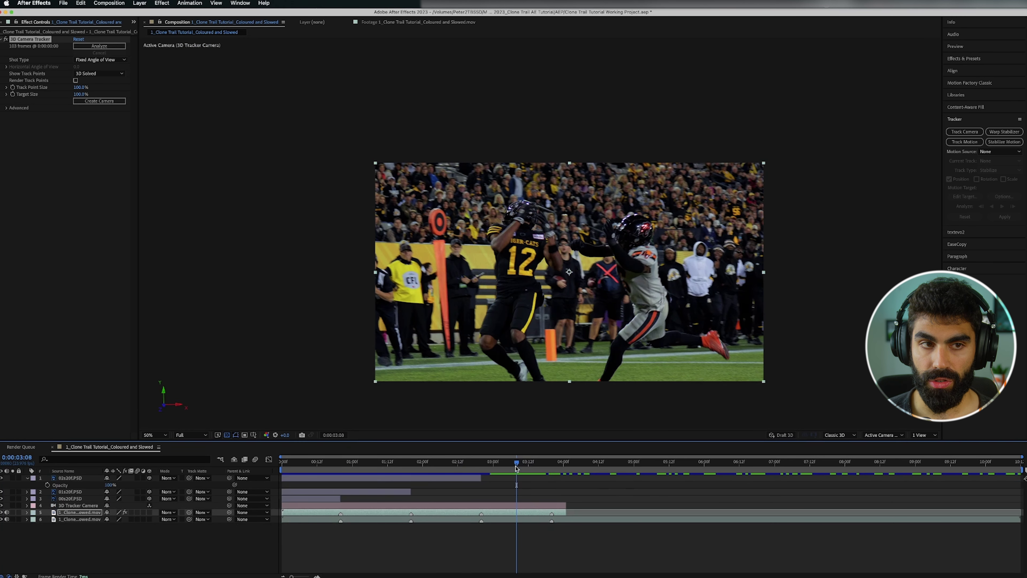
pyautogui.click(134, 22)
pyautogui.click(162, 33)
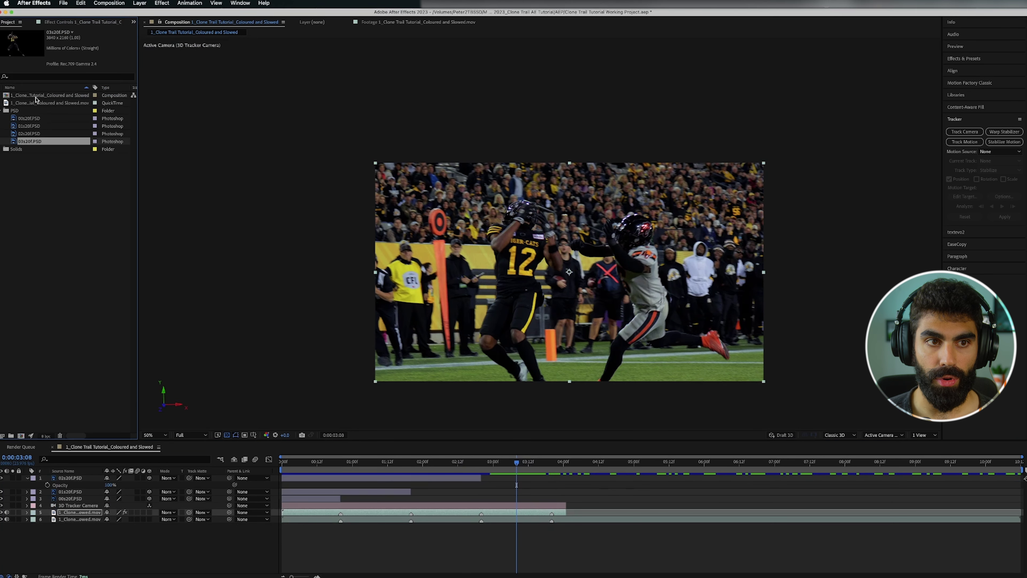
pyautogui.click(1, 110)
pyautogui.click(43, 96)
pyautogui.press('Return')
pyautogui.click(11, 95)
pyautogui.write('P')
pyautogui.press('Return')
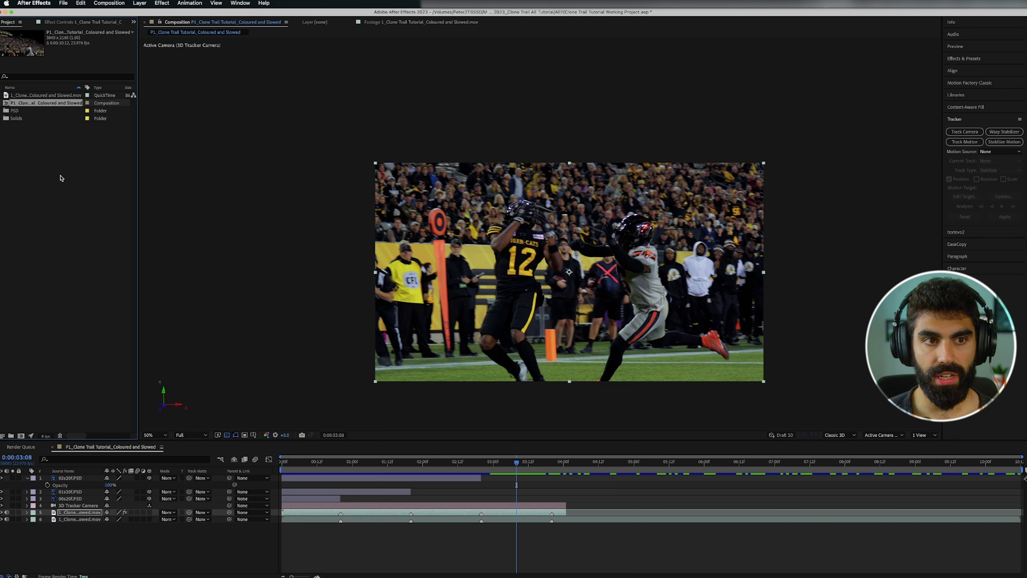
# Duplicate the P1 composition and rename the copy as P2_Clone Trail Tutorial_Coloured and Slowed 2
pyautogui.press('super+d')
pyautogui.press('Return')
pyautogui.press('Left')
pyautogui.press('Right')
pyautogui.press('Right')
pyautogui.press('BackSpace')
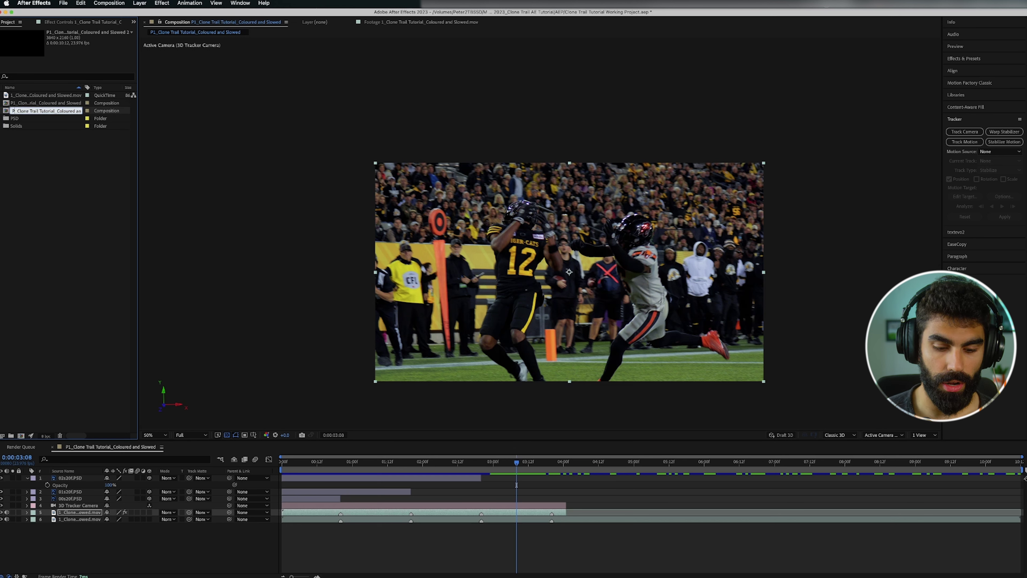
pyautogui.write('2')
pyautogui.press('Return')
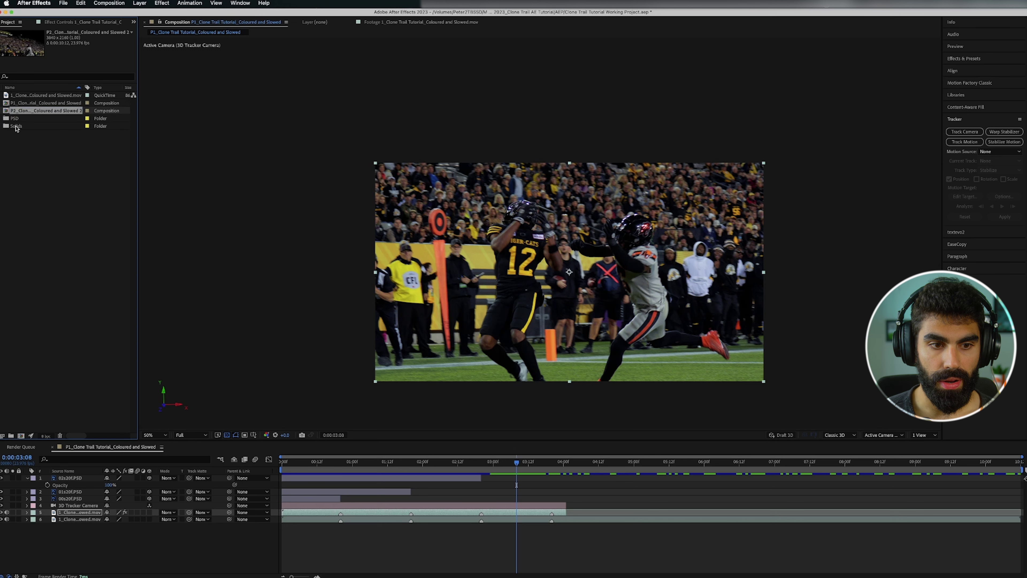
# Set the P1 composition's work area to end at the third marker, 0:00:02:20
pyautogui.moveTo(498, 465); pyautogui.dragTo(414, 466)
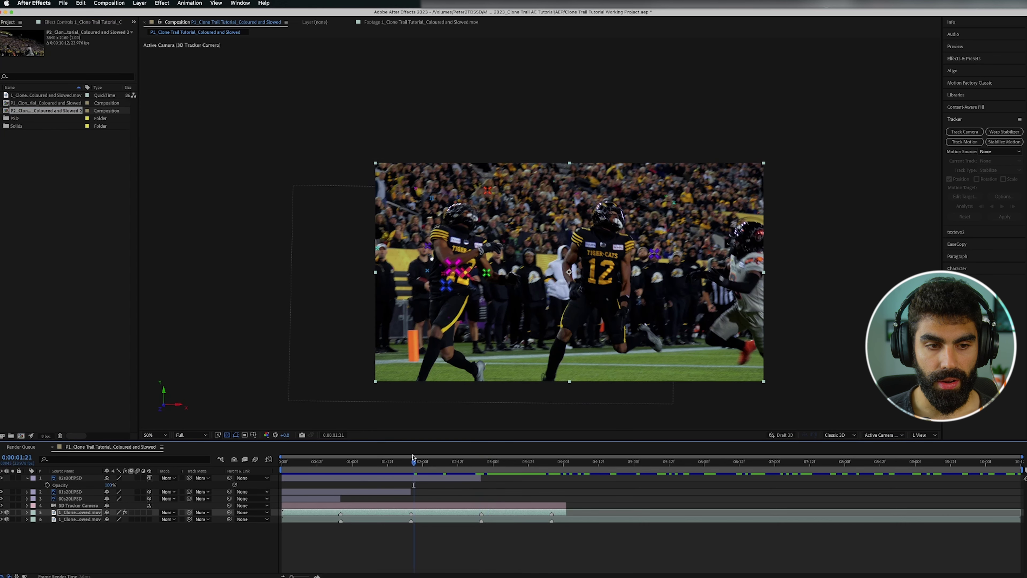
pyautogui.moveTo(487, 465)
pyautogui.mouseDown()
pyautogui.moveTo(503, 474)
pyautogui.moveTo(481, 473)
pyautogui.mouseUp()
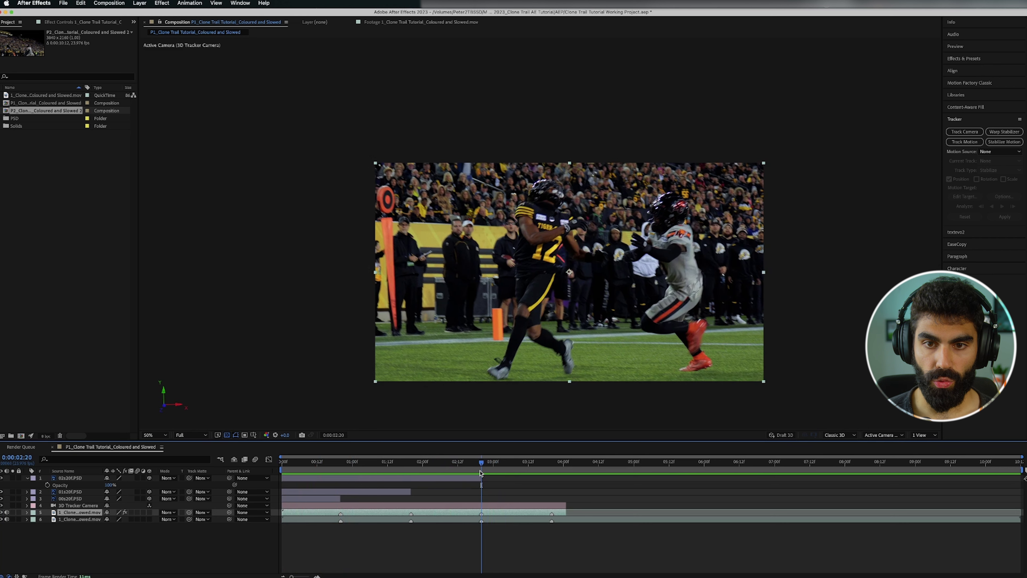
pyautogui.press('n')
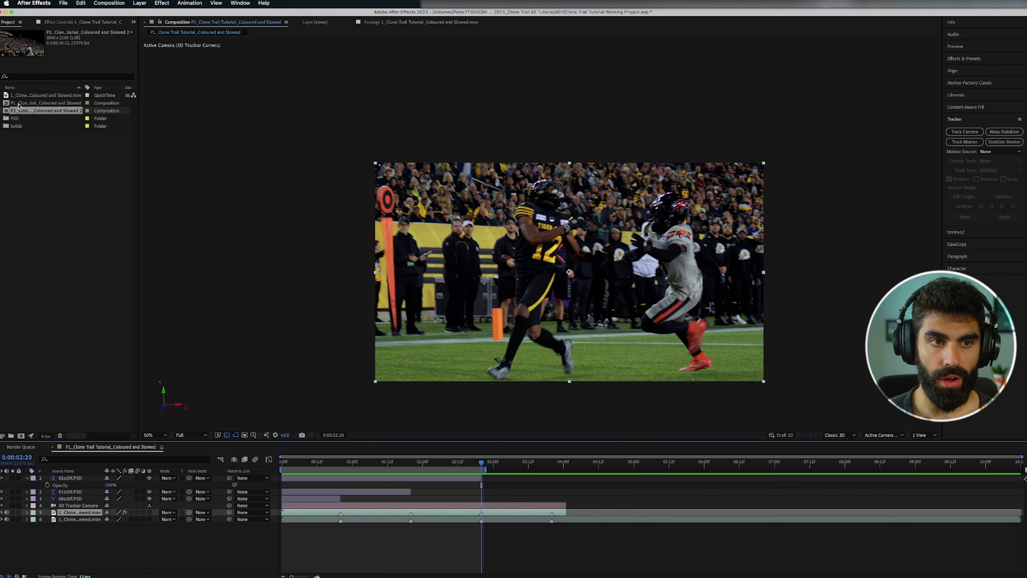
# Open the P2 composition and delete the 3D Camera Tracker effect from its upper footage layer
pyautogui.doubleClick(6, 111)
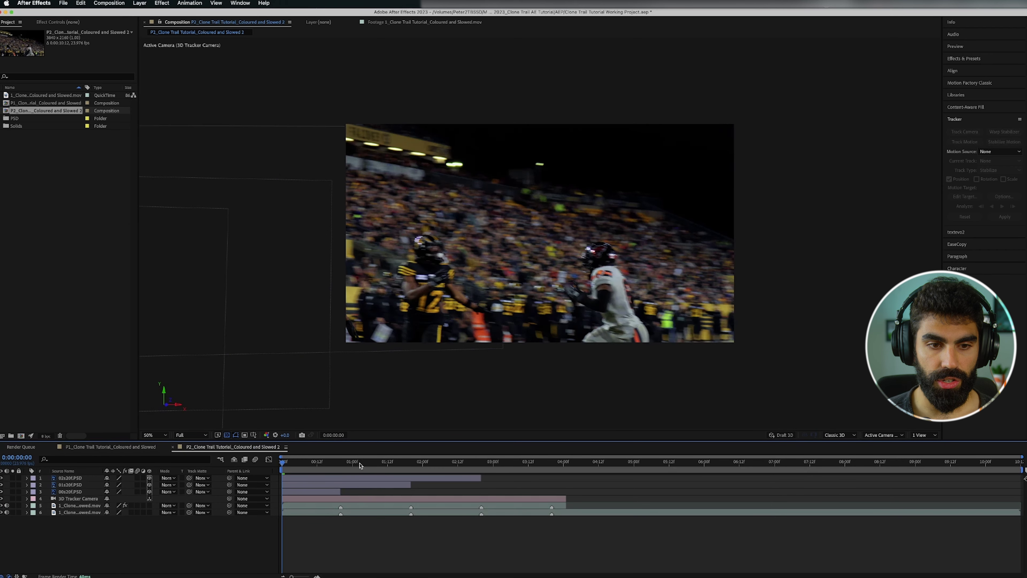
pyautogui.click(479, 470)
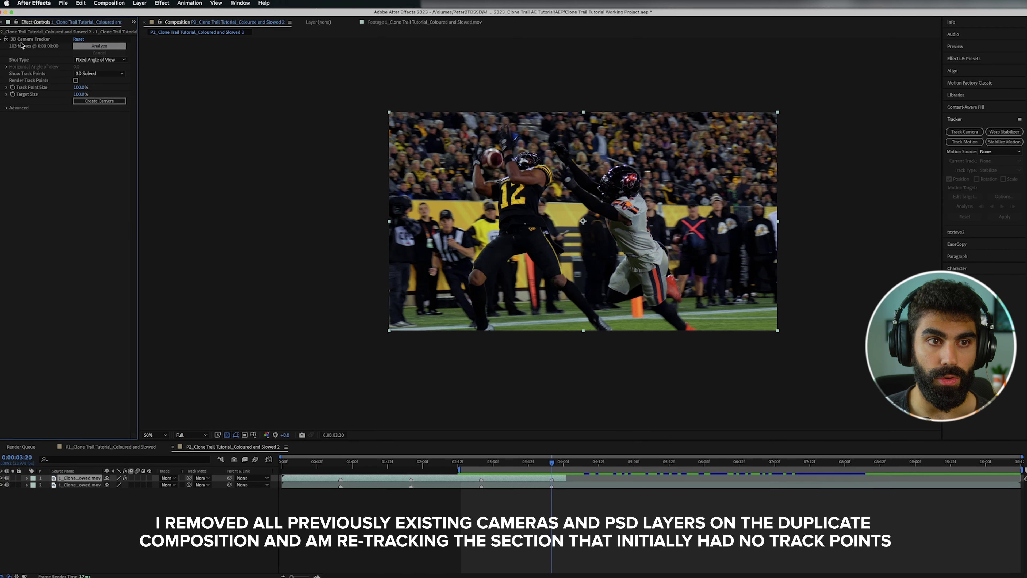
pyautogui.click(23, 41)
pyautogui.press('Delete')
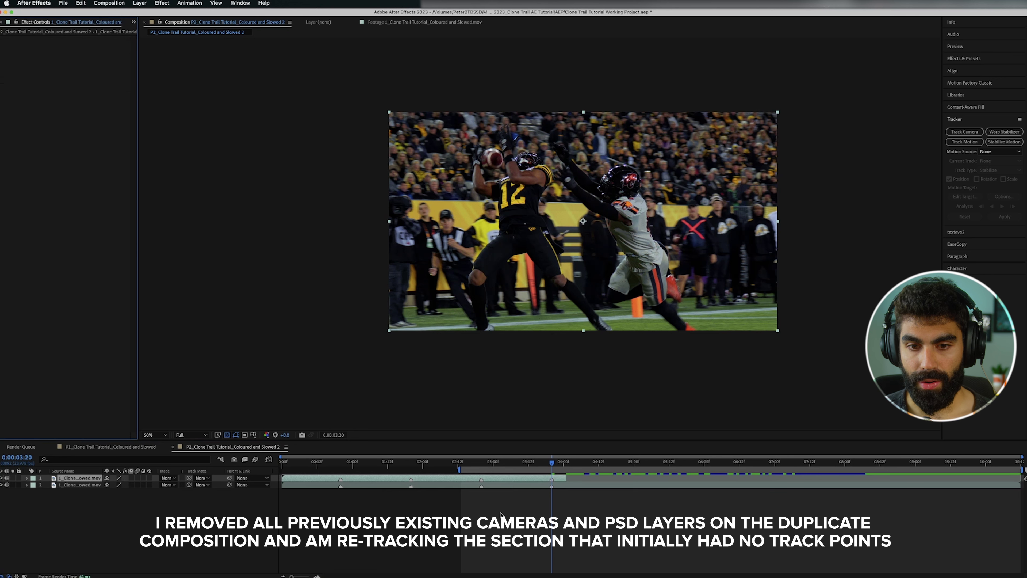
# Trim the P2 composition's upper footage layer to start at 0:00:02:06 and end at about 0:00:05:00
pyautogui.moveTo(569, 479); pyautogui.dragTo(630, 479)
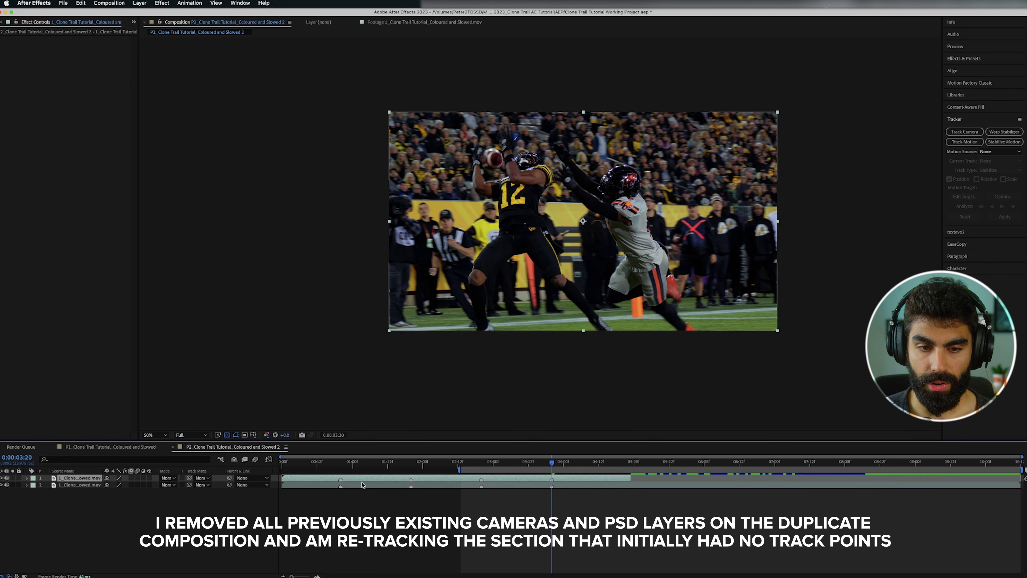
pyautogui.moveTo(282, 478); pyautogui.dragTo(440, 477)
pyautogui.click(441, 469)
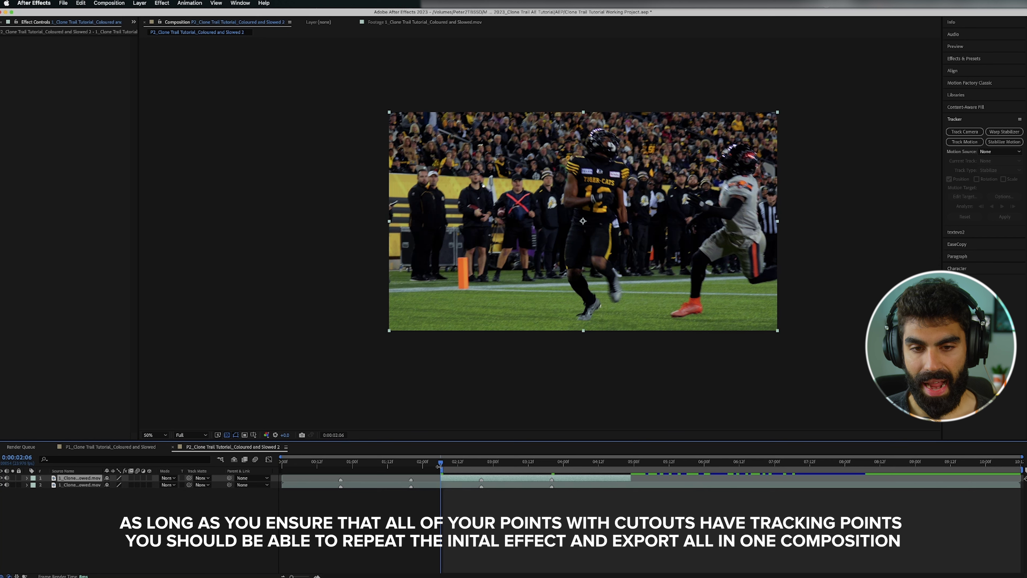
# Run 3D camera tracking on the trimmed upper footage layer in the P2 composition
pyautogui.moveTo(486, 468); pyautogui.dragTo(553, 467)
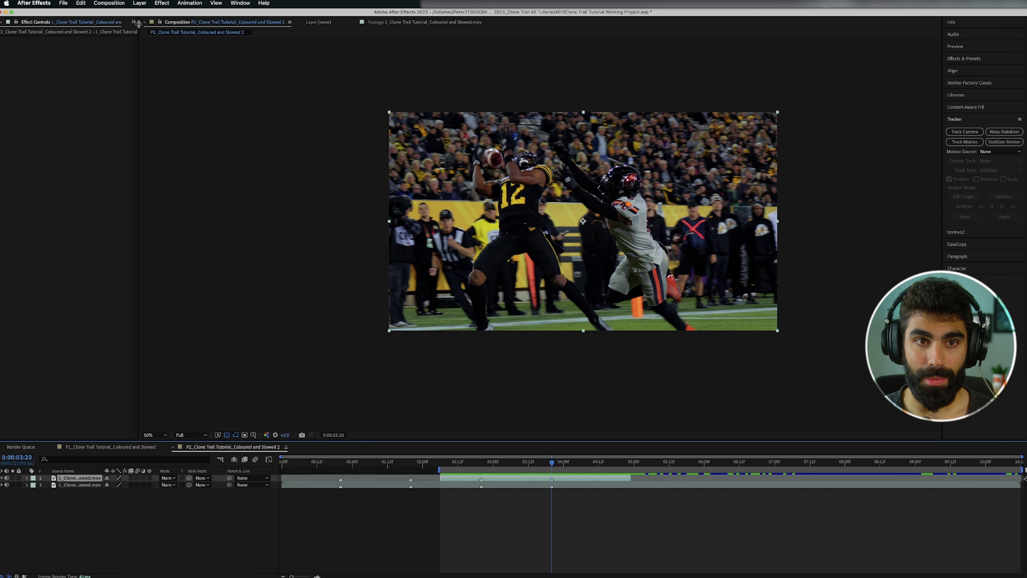
pyautogui.click(964, 132)
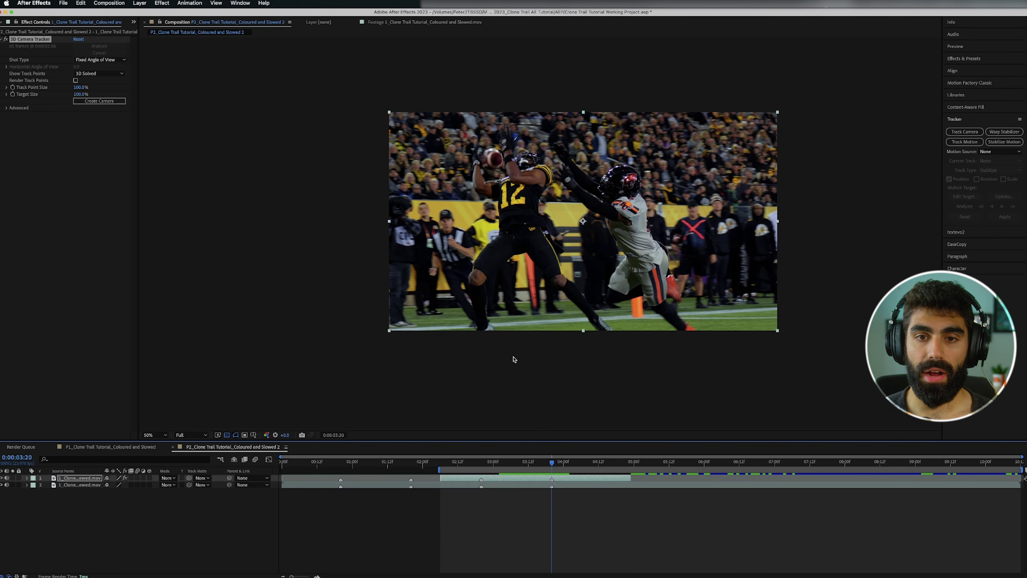
pyautogui.moveTo(591, 394); pyautogui.dragTo(544, 403)
pyautogui.scroll(1, 544, 403)
pyautogui.scroll(-1, 537, 375)
# Save the frame at 0:00:03:18 as a Photoshop file named 03s18f.psd in the PSD folder
pyautogui.moveTo(551, 465); pyautogui.dragTo(546, 465)
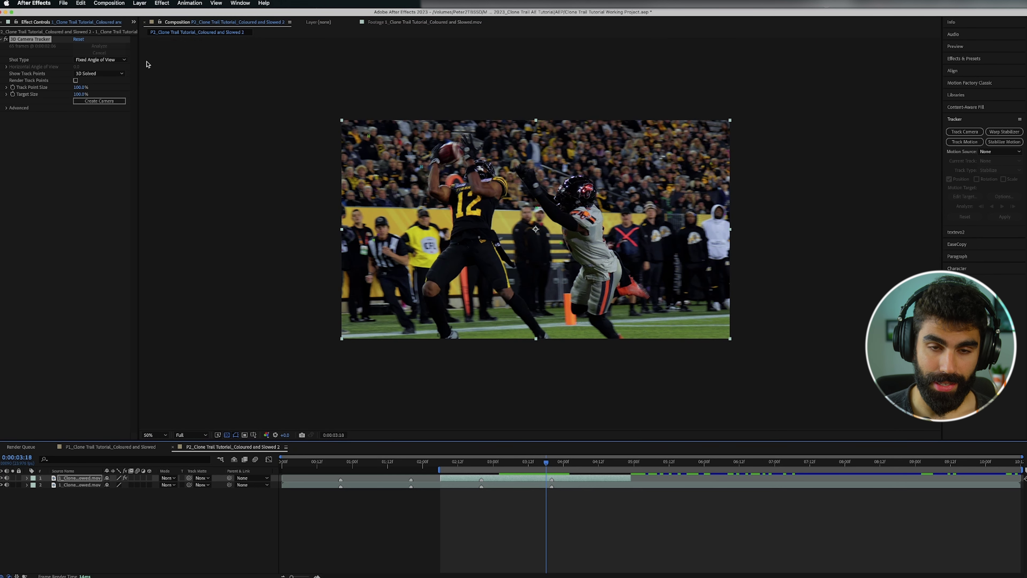
pyautogui.press('alt+super+s')
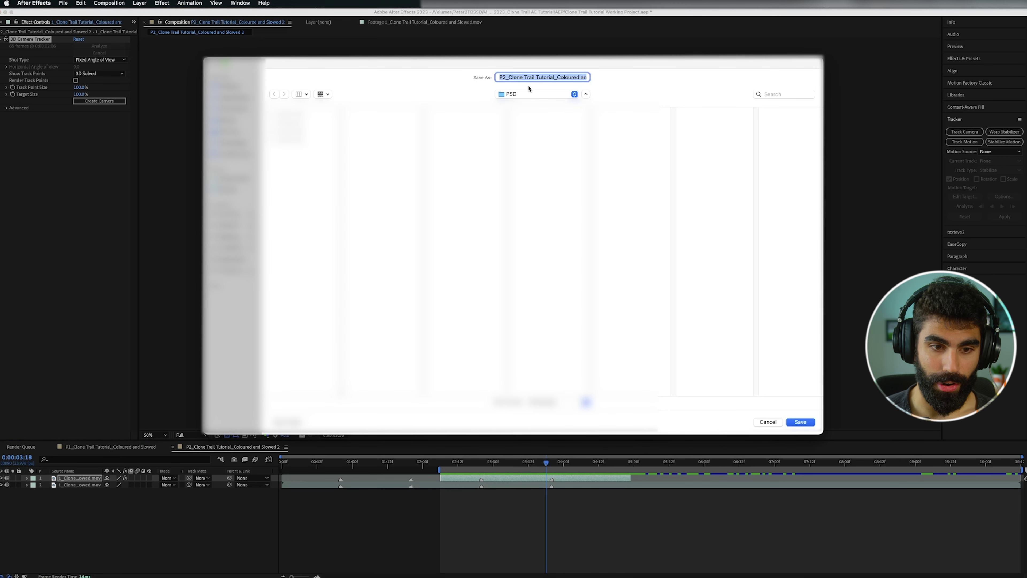
pyautogui.write('03s18f.psd')
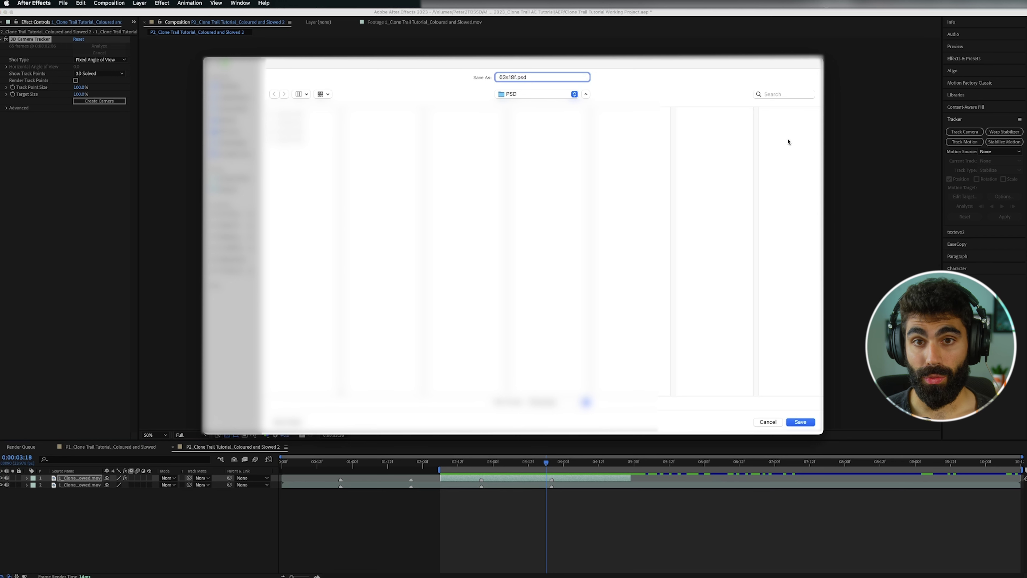
pyautogui.click(800, 421)
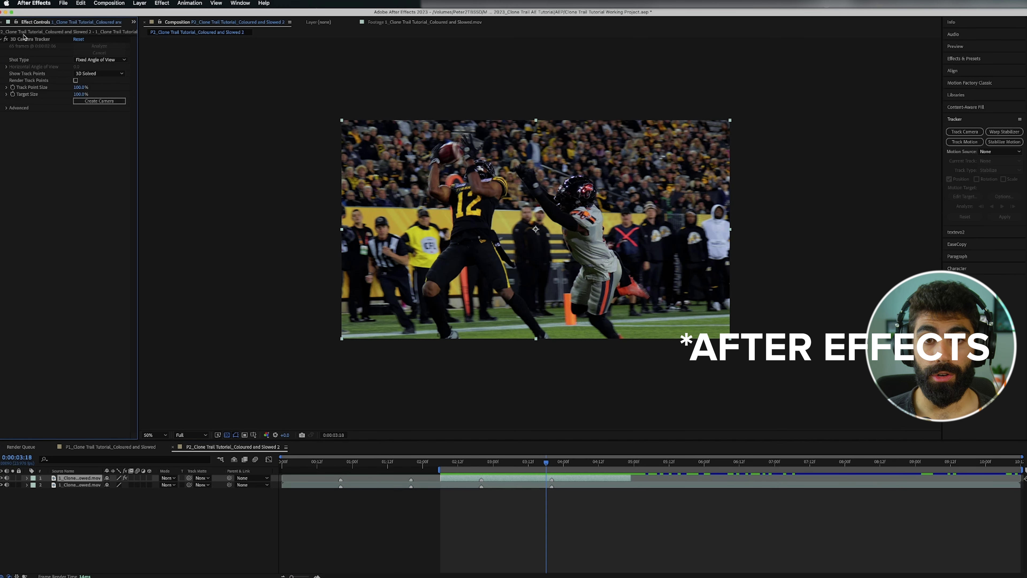
# Create a solid and camera from the new camera track at a point beside the number 12 player's shoulder
pyautogui.click(43, 39)
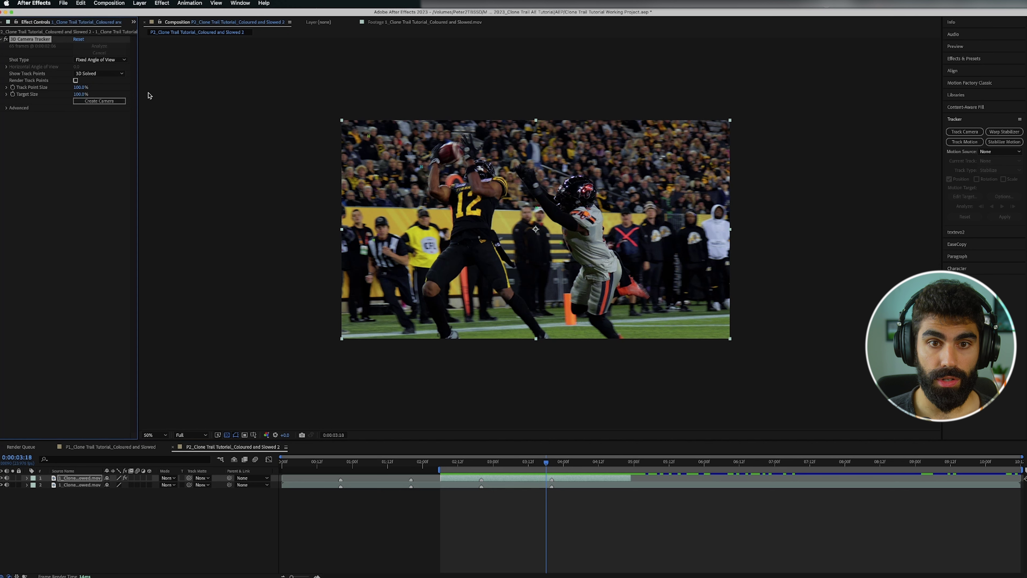
pyautogui.rightClick(492, 226)
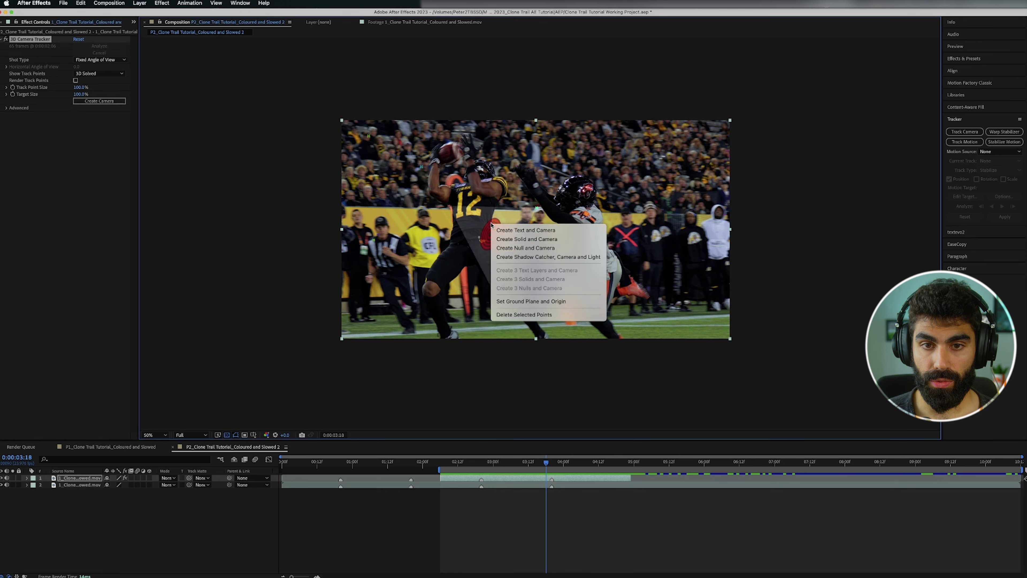
pyautogui.click(489, 224)
pyautogui.rightClick(513, 205)
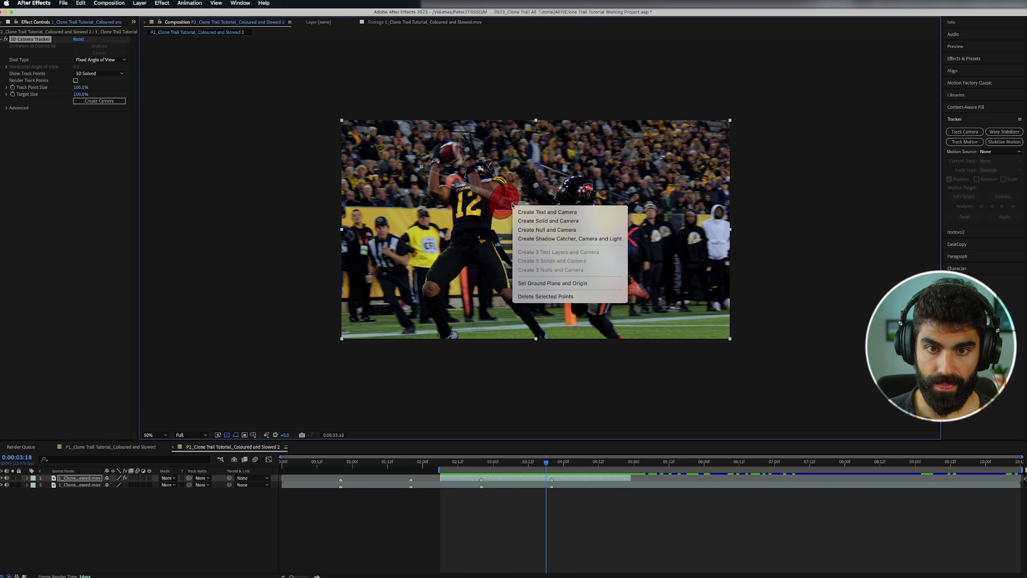
pyautogui.click(530, 221)
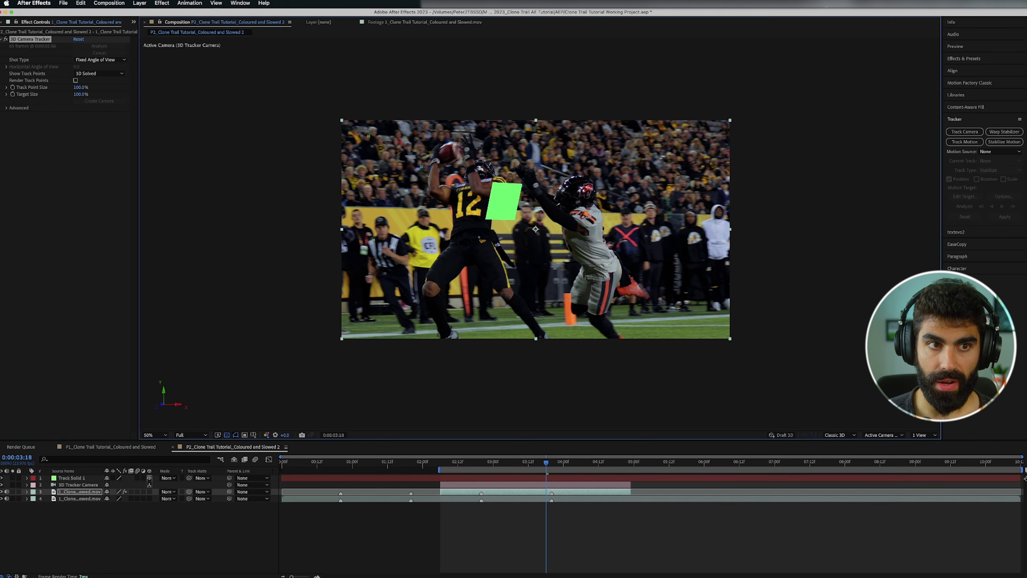
# Rotate the track solid so that it faces the camera squarely
pyautogui.click(506, 202)
pyautogui.scroll(1, 517, 205)
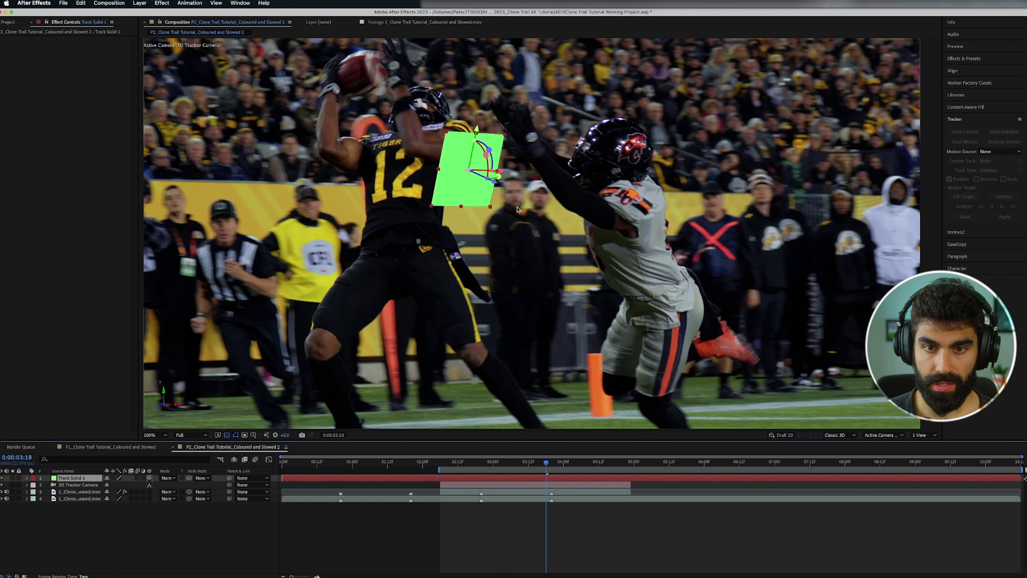
pyautogui.moveTo(498, 171)
pyautogui.mouseDown()
pyautogui.moveTo(469, 169)
pyautogui.moveTo(490, 150)
pyautogui.moveTo(470, 150)
pyautogui.moveTo(491, 170)
pyautogui.moveTo(482, 170)
pyautogui.mouseUp()
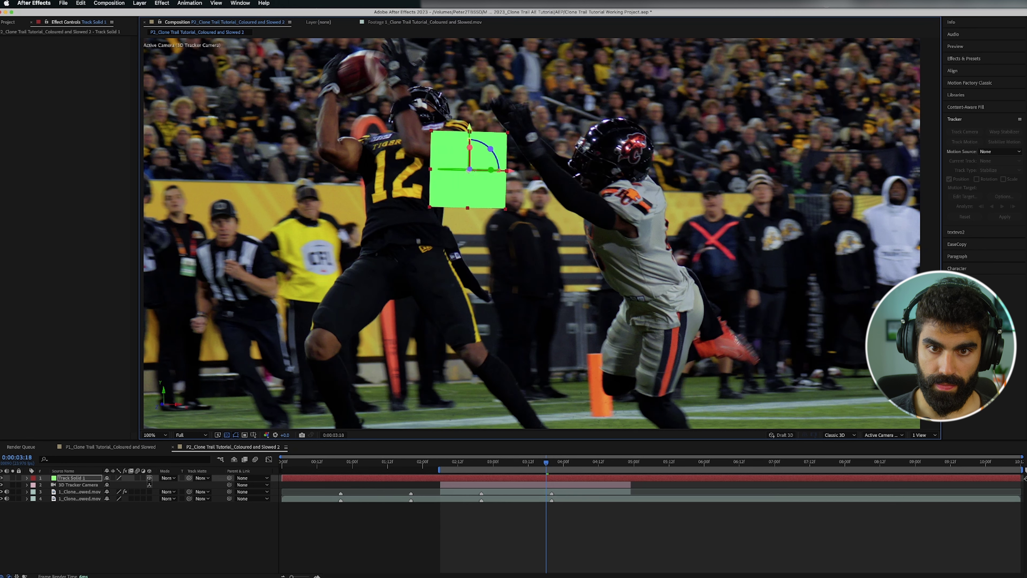
# Replace the track solid's source with the 03s18f.PSD cutout
pyautogui.press(',')
pyautogui.click(12, 23)
pyautogui.moveTo(52, 153); pyautogui.dragTo(571, 481)
pyautogui.press('.')
pyautogui.press('p')
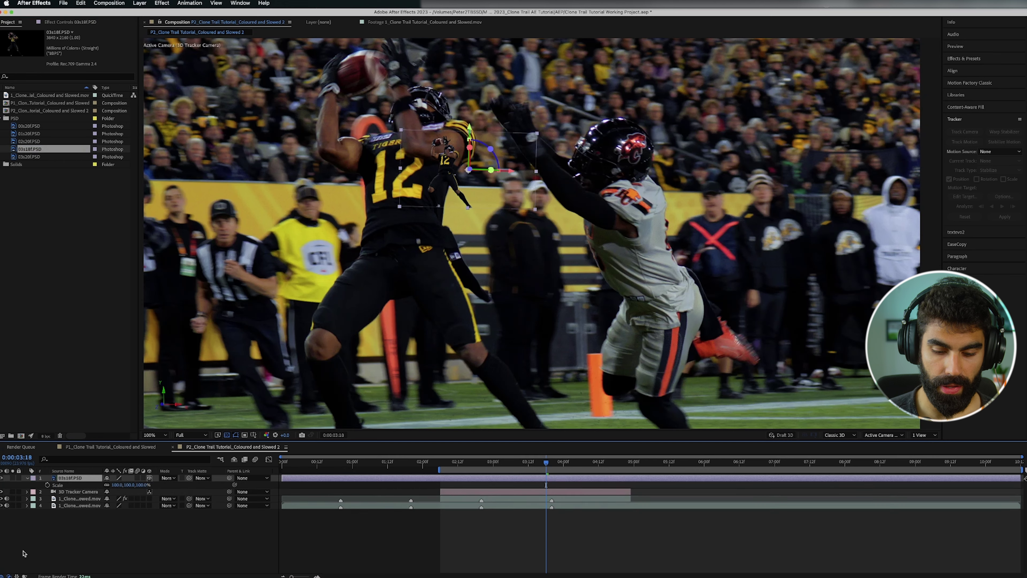
# Align the 03s18f.PSD cutout with the player at 0:00:03:18, scaling it to 565%, adjusting position and rotation, and finish at 100% opacity
pyautogui.hotkey('shift', 's')
pyautogui.hotkey('shift', 'r')
pyautogui.hotkey('shift', 't')
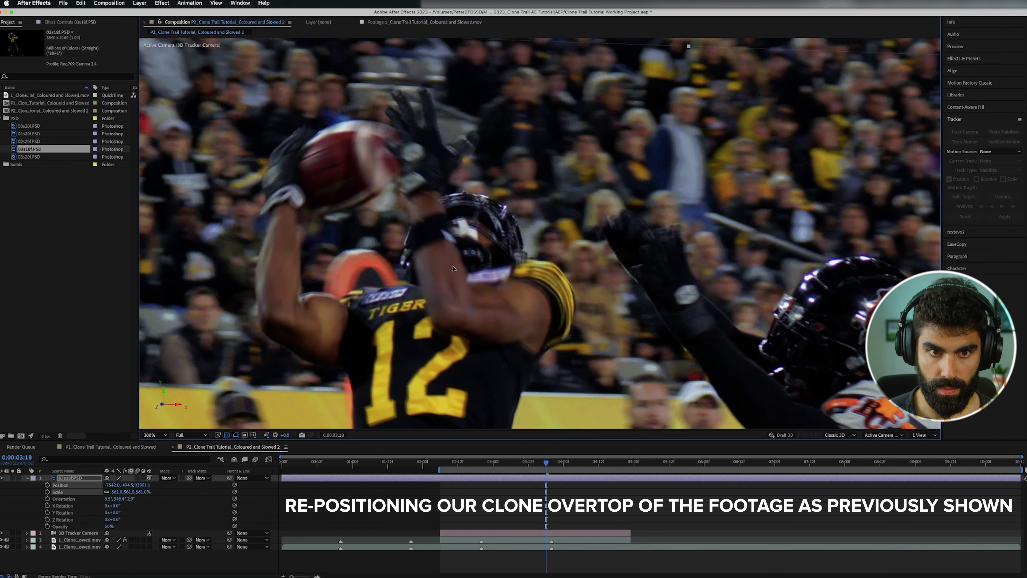
pyautogui.moveTo(115, 519)
pyautogui.mouseDown()
pyautogui.moveTo(107, 538)
pyautogui.moveTo(130, 537)
pyautogui.mouseUp()
pyautogui.press(',')
pyautogui.press(',')
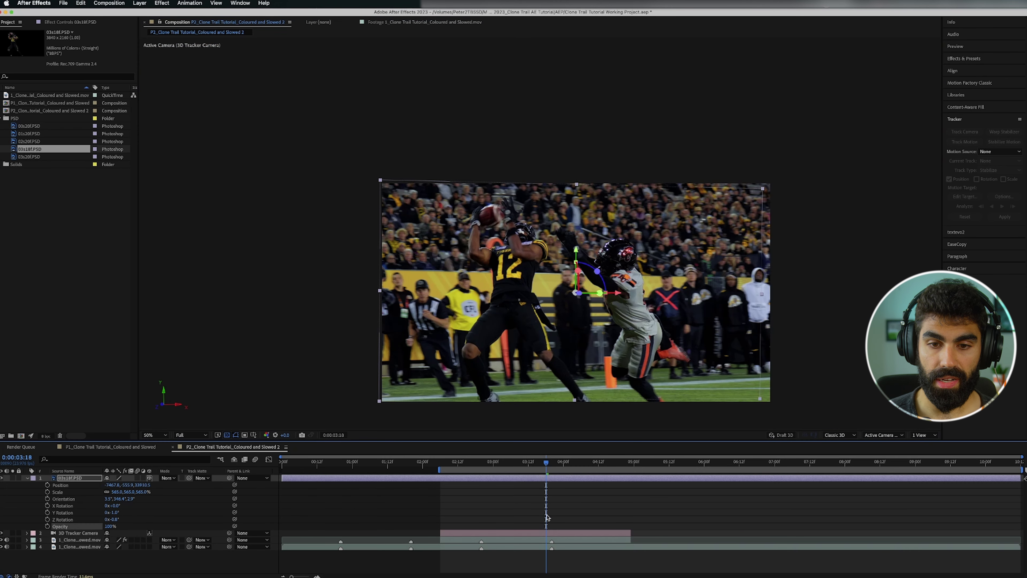
pyautogui.click(561, 479)
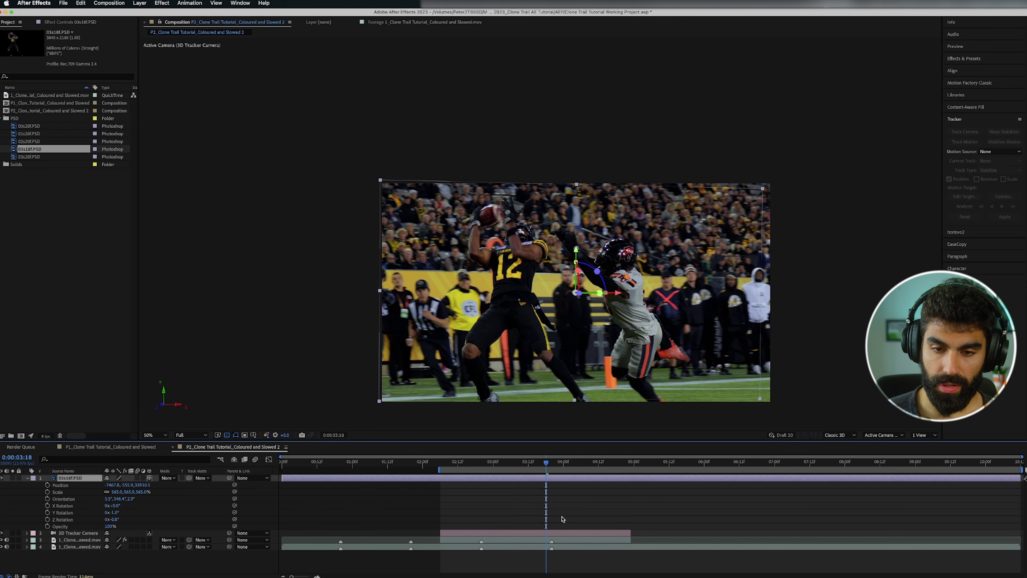
# Trim the end of the 03s18f.PSD layer to 0:00:03:17, just before the player reaches the cutout's pose
pyautogui.click(572, 567)
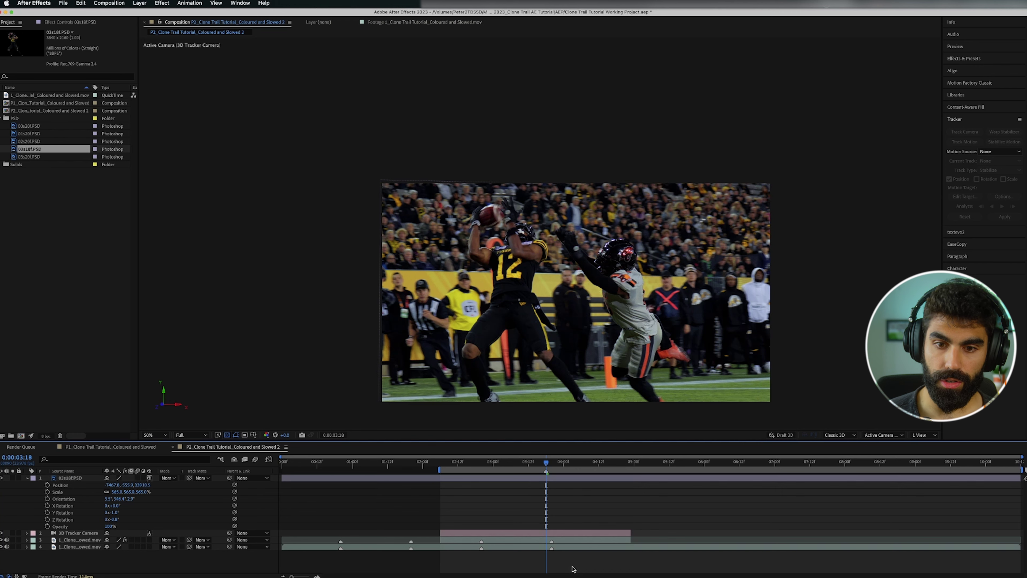
pyautogui.click(565, 479)
pyautogui.press('pageup')
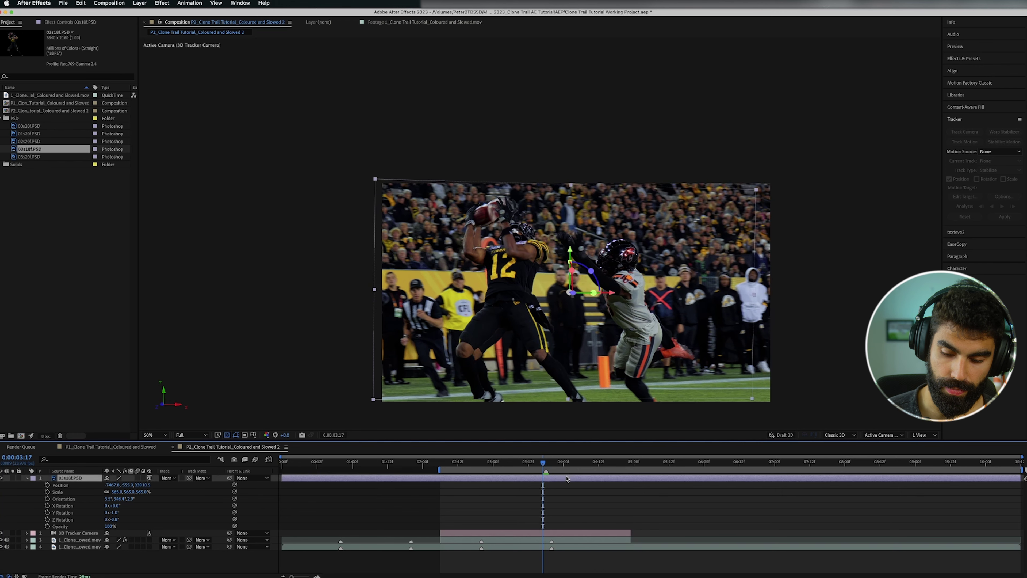
pyautogui.hotkey('alt', ']')
# Preview and scrub the trimmed clone from about 0:00:02:04 to 0:00:03:18, and save the project
pyautogui.moveTo(543, 466); pyautogui.dragTo(437, 465)
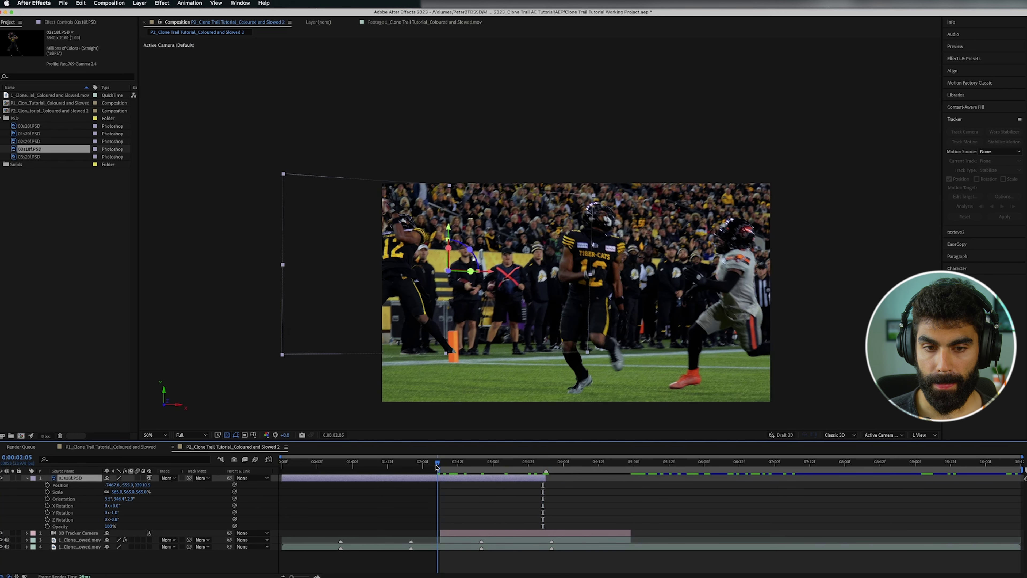
pyautogui.press('space')
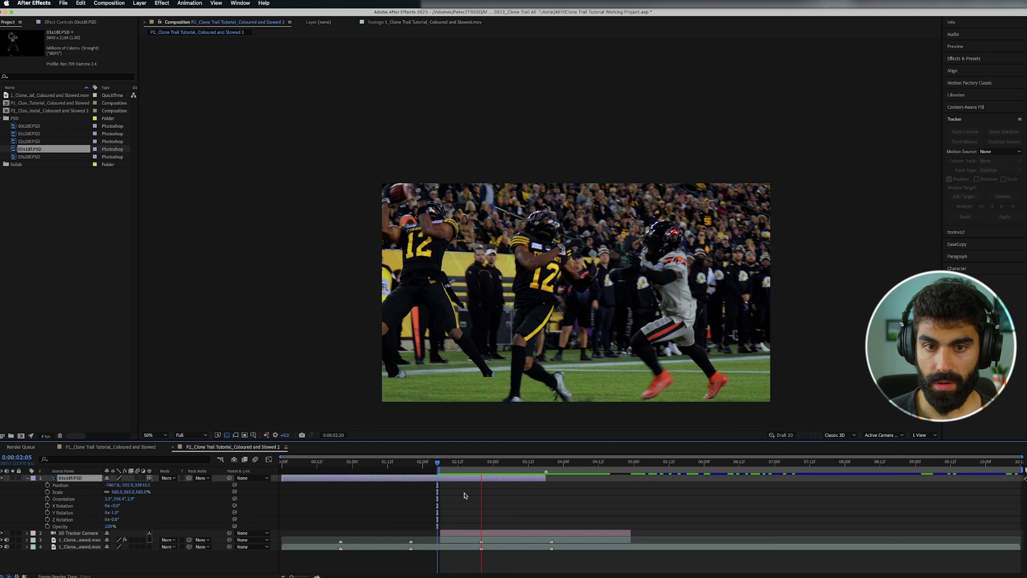
pyautogui.click(536, 462)
pyautogui.moveTo(536, 467); pyautogui.dragTo(490, 467)
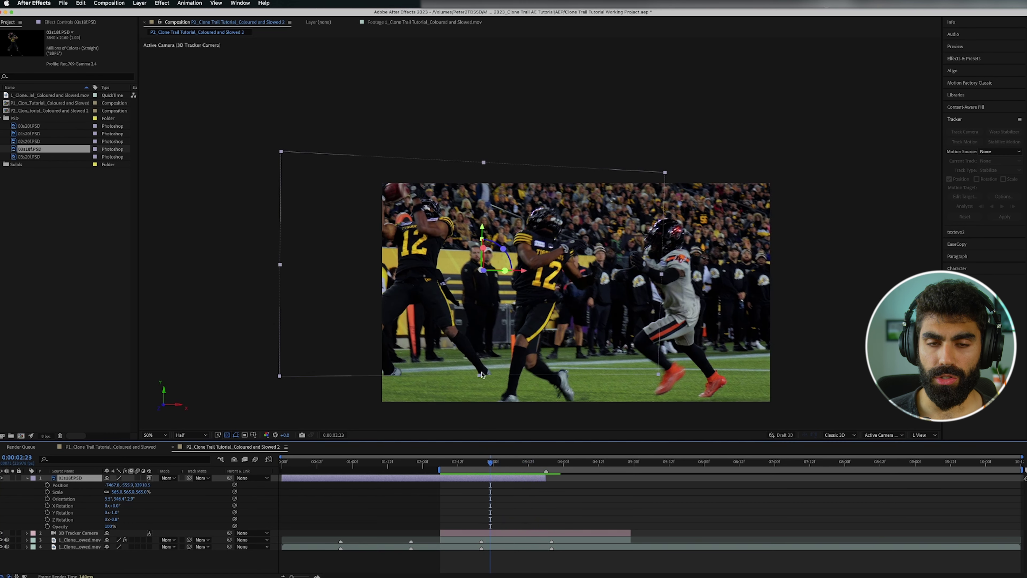
pyautogui.moveTo(493, 465); pyautogui.dragTo(546, 467)
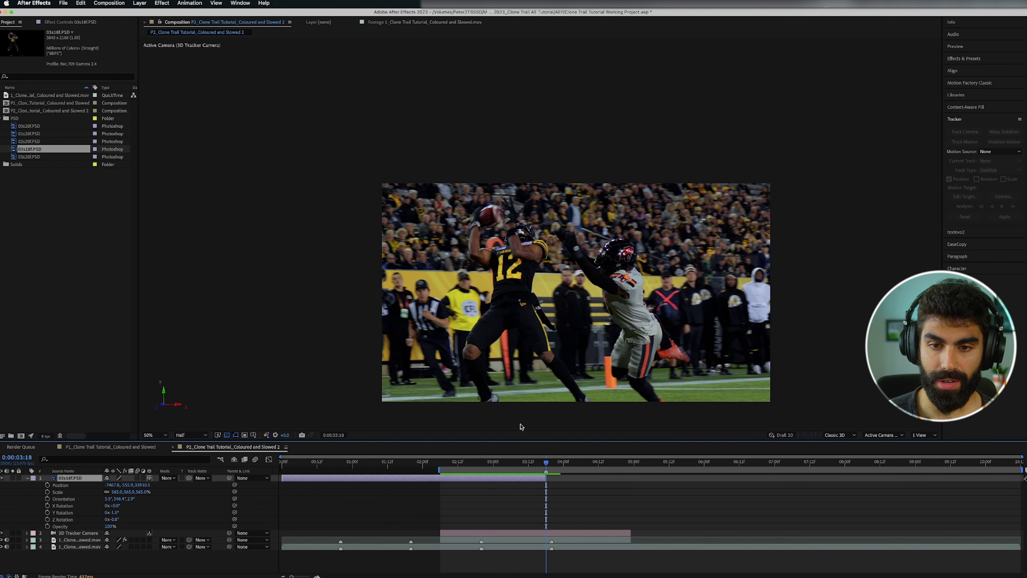
pyautogui.moveTo(545, 464); pyautogui.dragTo(433, 470)
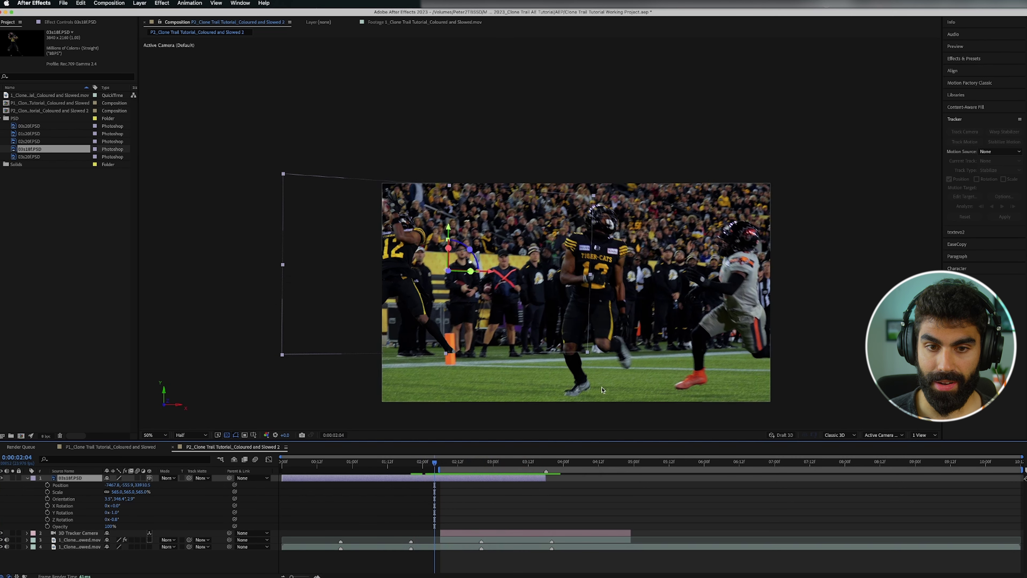
pyautogui.click(458, 464)
pyautogui.press('super+s')
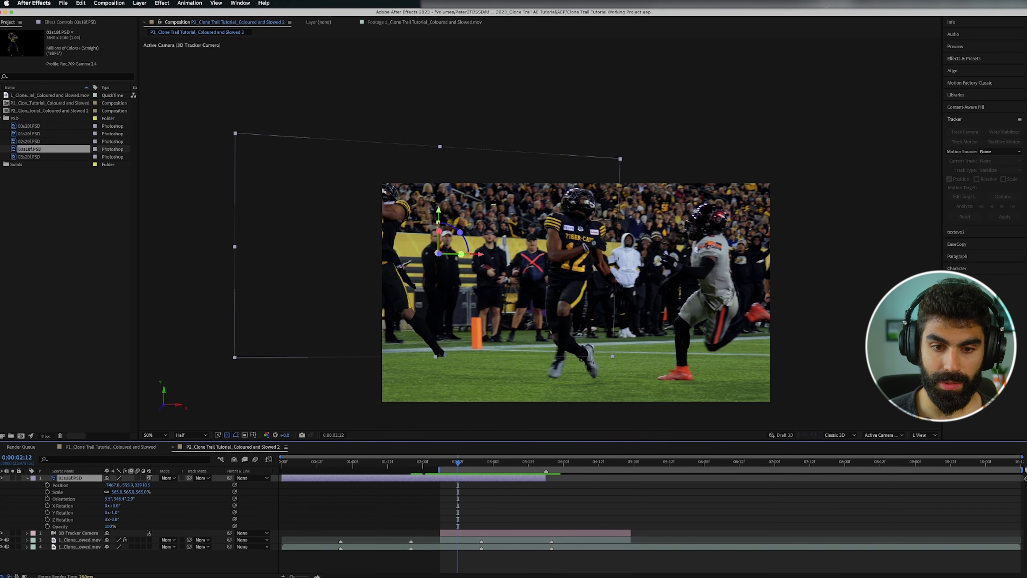
# Switch to Photoshop and enlarge the 03s18f.PSD canvas height to 2460 pixels
pyautogui.click(369, 564)
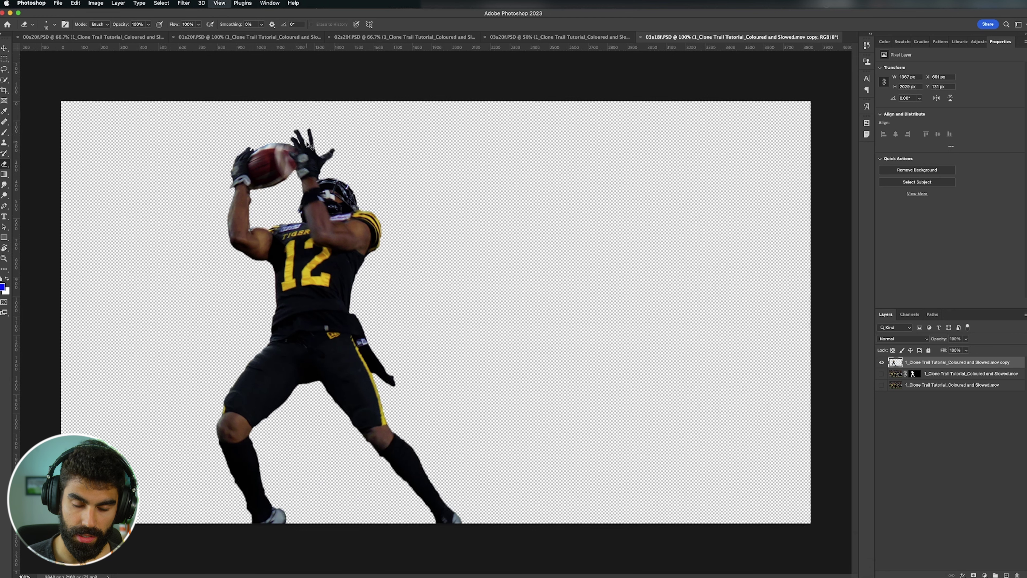
pyautogui.press('super+minus')
pyautogui.click(95, 2)
pyautogui.click(99, 72)
pyautogui.doubleClick(291, 169)
pyautogui.write('2460')
pyautogui.press('Return')
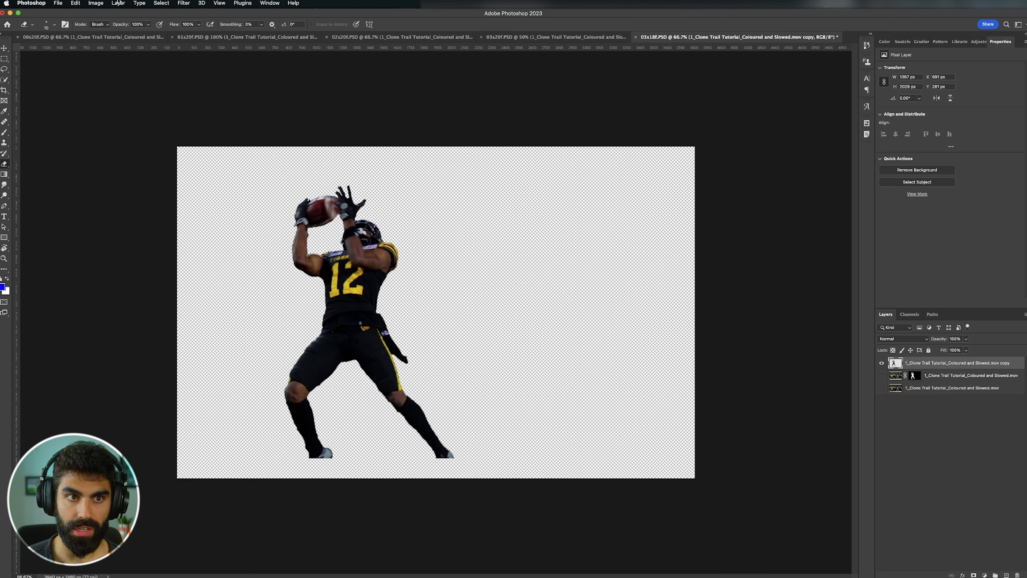
# Increase the canvas height of 03s18f.PSD to 2660 pixels to leave room below the player's feet
pyautogui.click(96, 3)
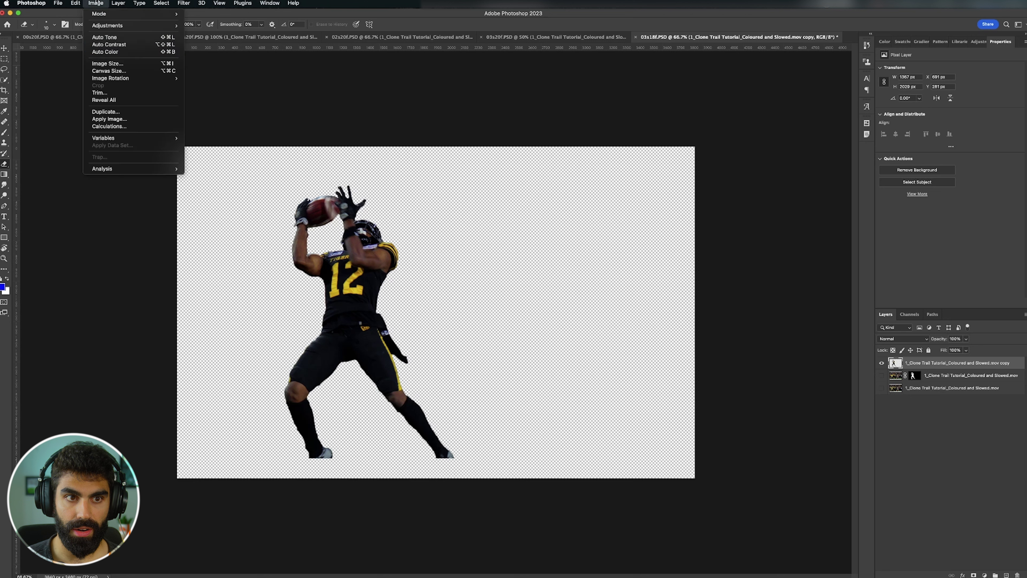
pyautogui.click(107, 70)
pyautogui.press('Tab')
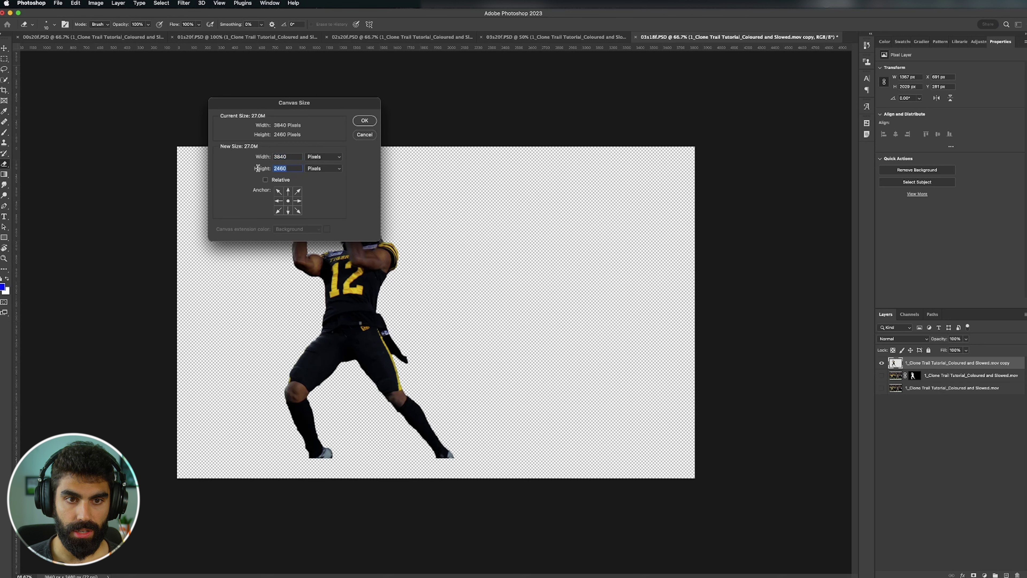
pyautogui.write('2860')
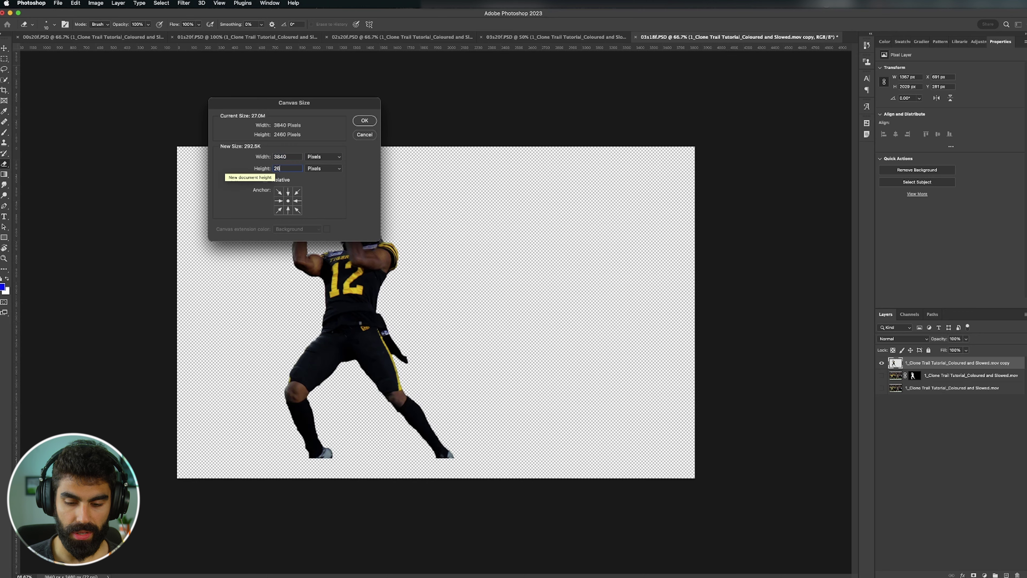
pyautogui.press('Return')
# Copy the player cutout layer from 02s20f.PSD into the 03s18f.PSD document
pyautogui.click(282, 38)
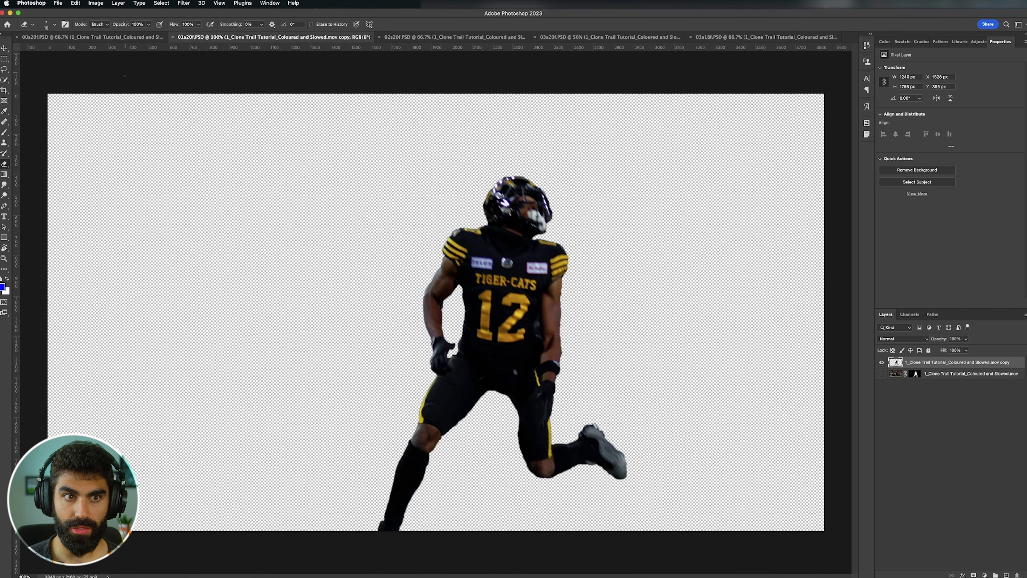
pyautogui.click(110, 37)
pyautogui.click(415, 37)
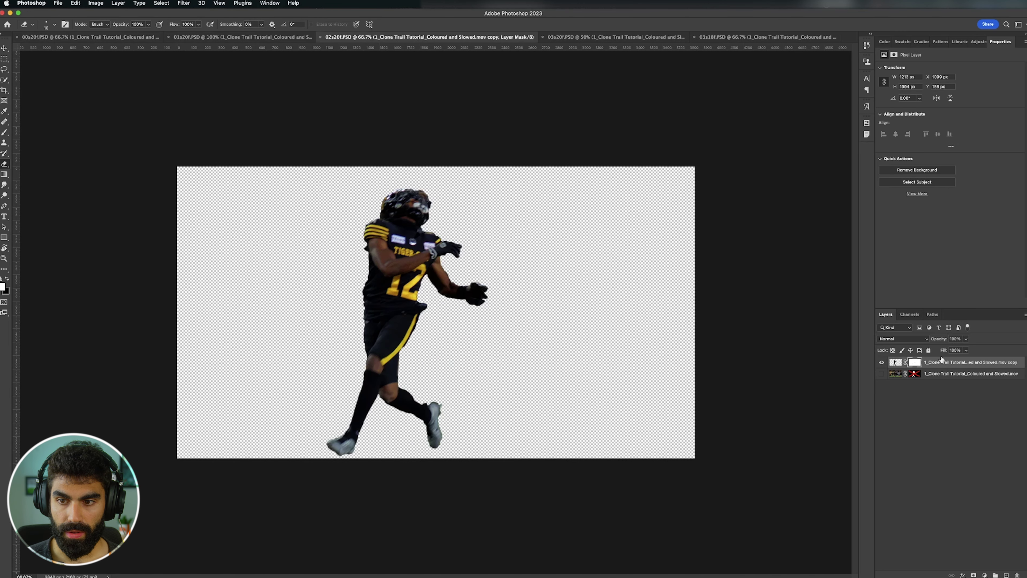
pyautogui.click(893, 363)
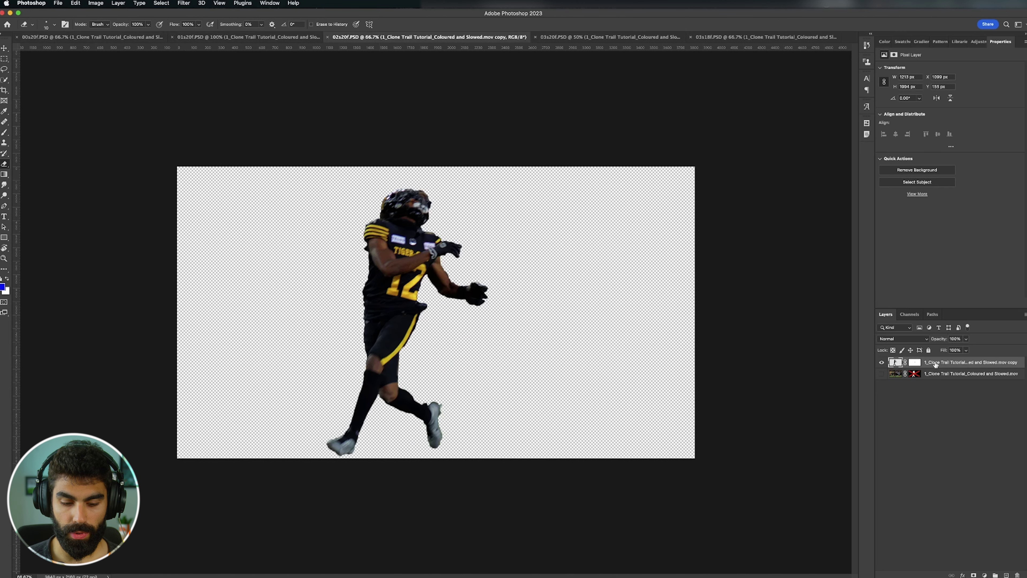
pyautogui.click(726, 41)
pyautogui.press('super+v')
# Rotate the pasted cutout about 61.5° clockwise and position its complete foot over the catching player's cut-off forward foot
pyautogui.press('super+t')
pyautogui.moveTo(447, 335); pyautogui.dragTo(397, 376)
pyautogui.moveTo(476, 488); pyautogui.dragTo(490, 468)
pyautogui.moveTo(413, 255); pyautogui.dragTo(449, 283)
pyautogui.moveTo(486, 334); pyautogui.dragTo(431, 374)
pyautogui.moveTo(440, 242); pyautogui.dragTo(470, 241)
pyautogui.moveTo(494, 351); pyautogui.dragTo(472, 315)
pyautogui.moveTo(464, 236); pyautogui.dragTo(476, 250)
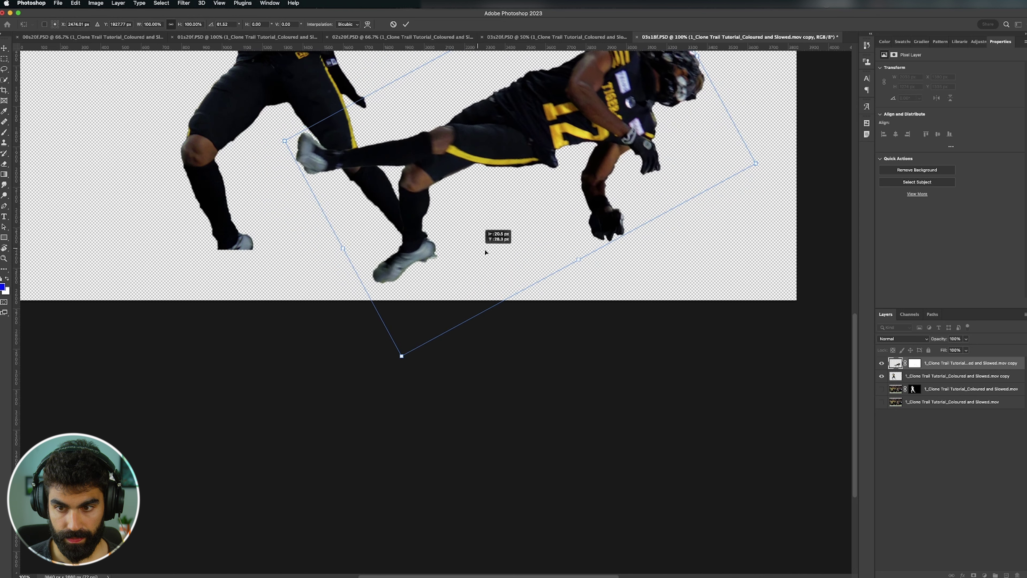
pyautogui.click(965, 339)
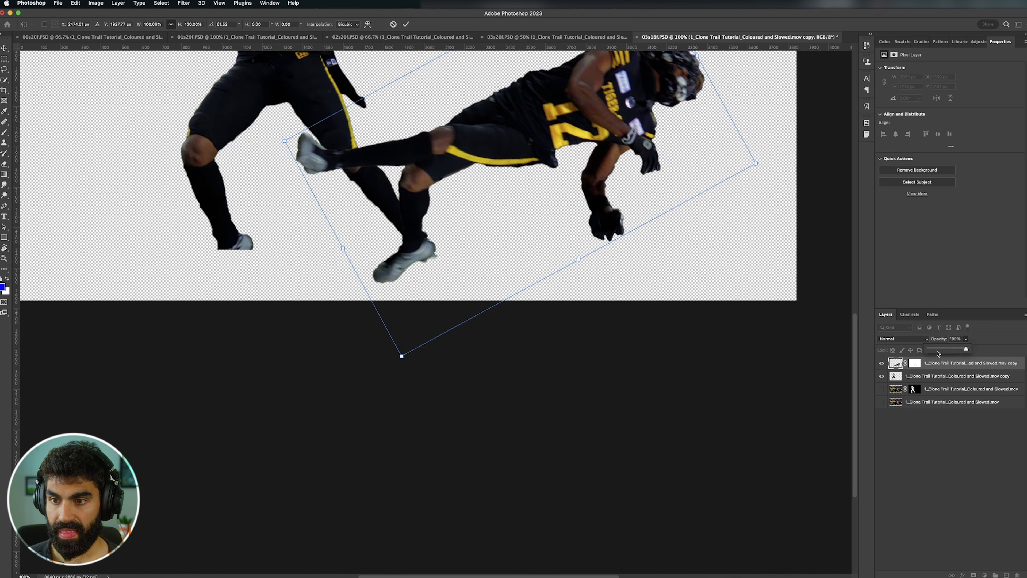
pyautogui.press('Return')
# Clone-stamp the pasted cutout's shoe onto the catching player's cut-off foot, dimming the pasted layer for alignment and hiding it when done
pyautogui.press('e')
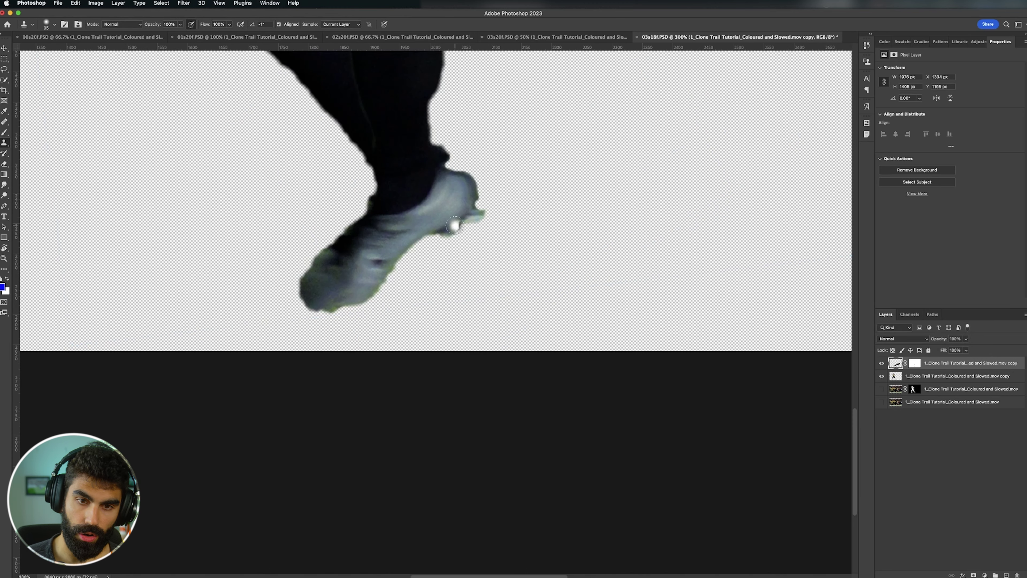
pyautogui.press(']')
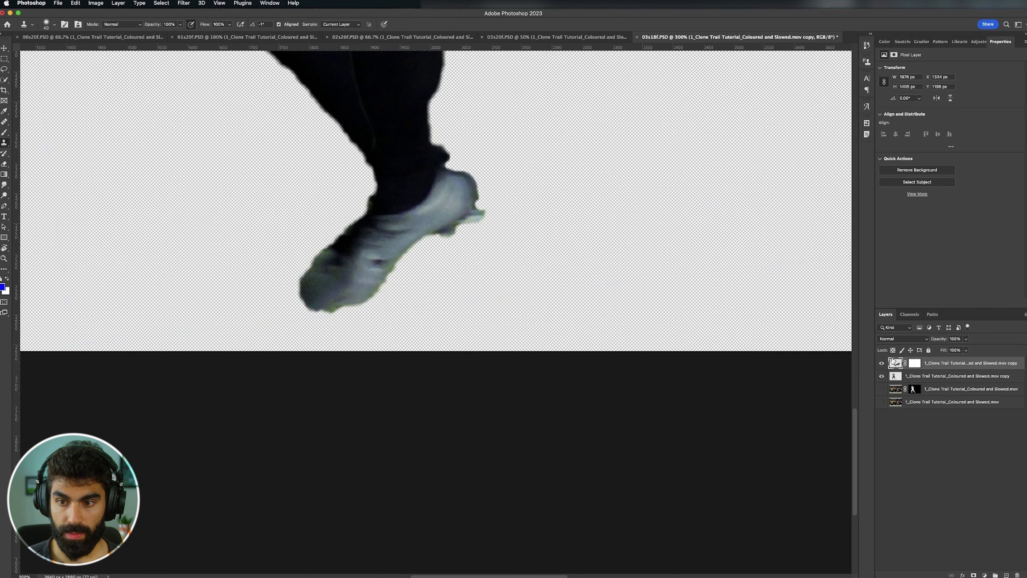
pyautogui.click(966, 339)
pyautogui.moveTo(966, 349); pyautogui.dragTo(938, 351)
pyautogui.click(929, 377)
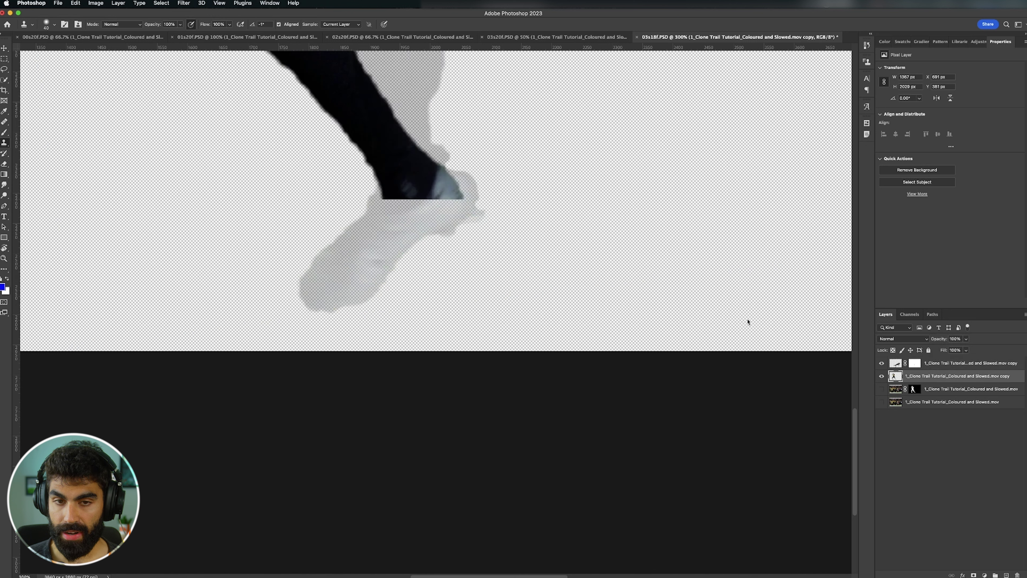
pyautogui.moveTo(436, 196)
pyautogui.mouseDown()
pyautogui.moveTo(422, 238)
pyautogui.moveTo(450, 198)
pyautogui.moveTo(446, 208)
pyautogui.moveTo(406, 251)
pyautogui.moveTo(431, 234)
pyautogui.moveTo(365, 260)
pyautogui.moveTo(411, 231)
pyautogui.moveTo(350, 246)
pyautogui.moveTo(363, 238)
pyautogui.moveTo(331, 273)
pyautogui.moveTo(389, 256)
pyautogui.moveTo(423, 209)
pyautogui.moveTo(384, 214)
pyautogui.moveTo(313, 255)
pyautogui.moveTo(299, 291)
pyautogui.moveTo(436, 242)
pyautogui.moveTo(447, 192)
pyautogui.mouseUp()
pyautogui.click(882, 364)
# Erase the rough edges around the heel and sole of the cloned shoe
pyautogui.press('e')
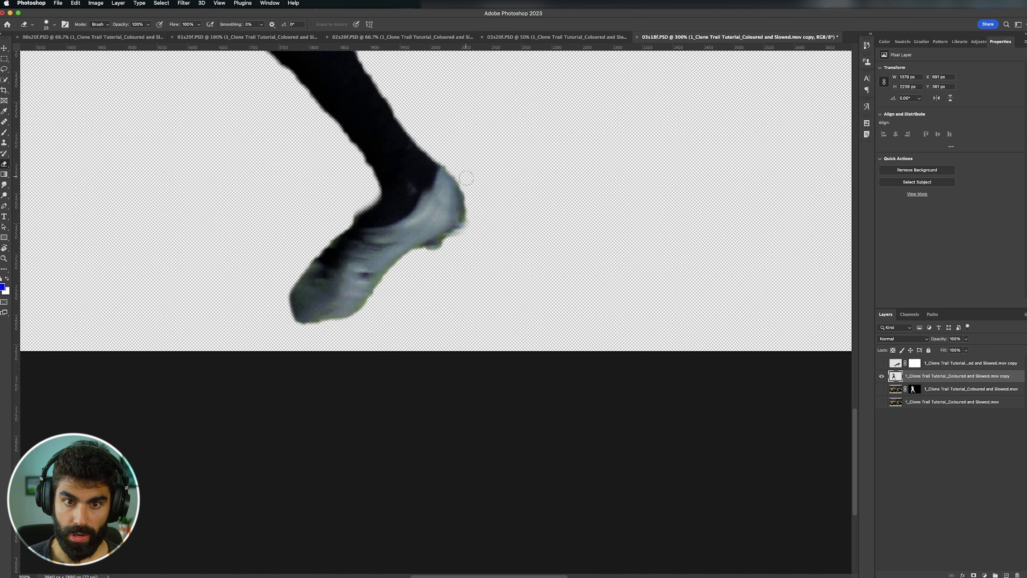
pyautogui.moveTo(469, 191); pyautogui.dragTo(470, 209)
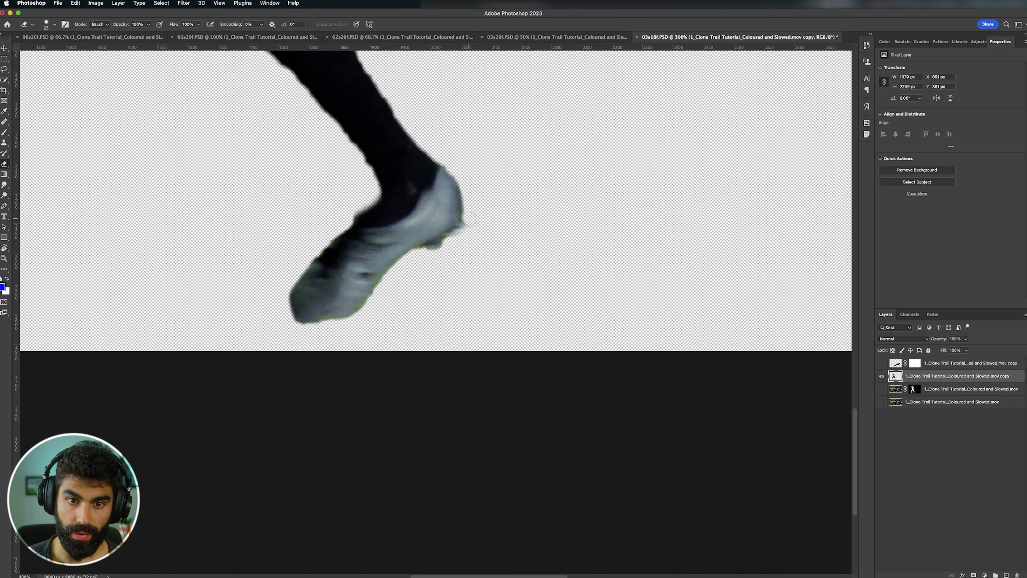
pyautogui.moveTo(419, 261)
pyautogui.mouseDown()
pyautogui.moveTo(456, 245)
pyautogui.moveTo(429, 256)
pyautogui.moveTo(443, 249)
pyautogui.mouseUp()
pyautogui.press('super+minus')
pyautogui.press('super+minus')
pyautogui.press('super+minus')
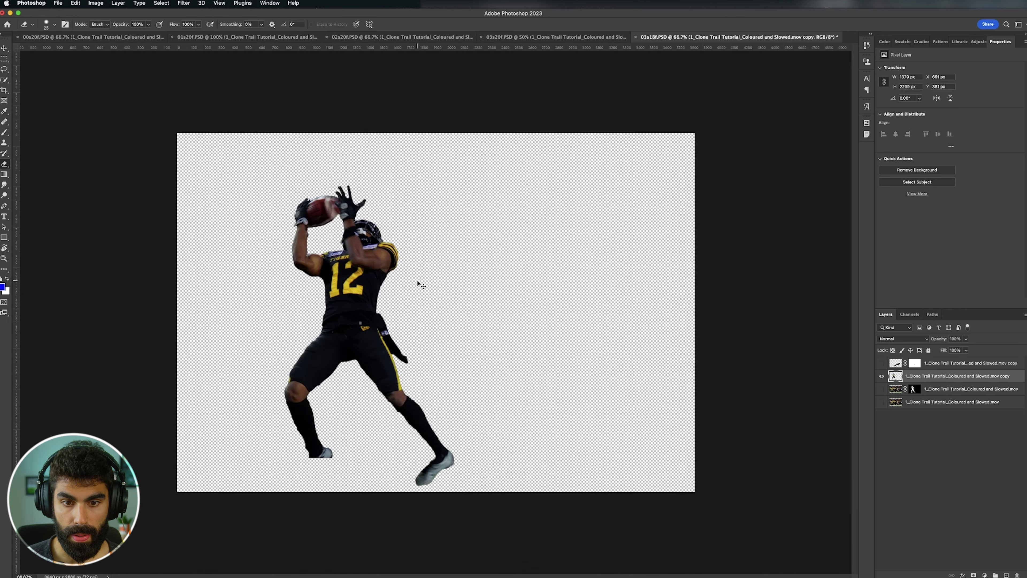
# Show the pasted cutout layer at 100% opacity and start a free transform on it
pyautogui.click(881, 363)
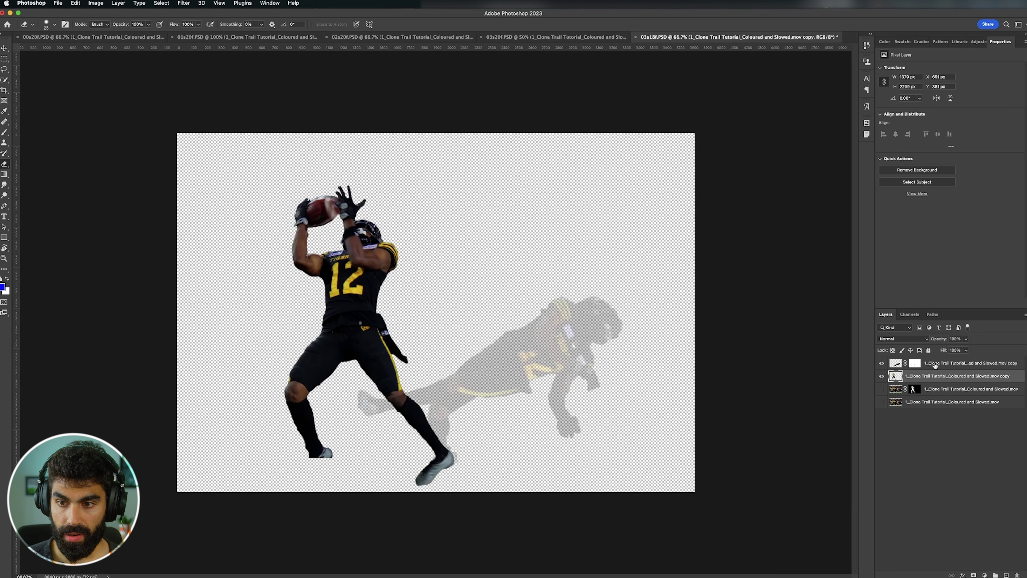
pyautogui.click(937, 364)
pyautogui.click(966, 340)
pyautogui.moveTo(964, 349); pyautogui.dragTo(1022, 350)
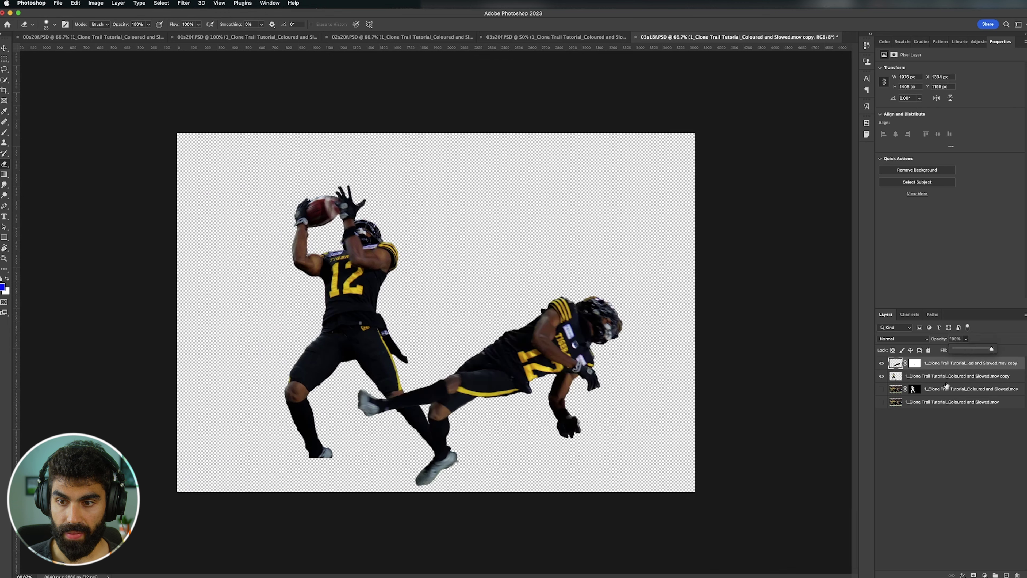
pyautogui.press('super+t')
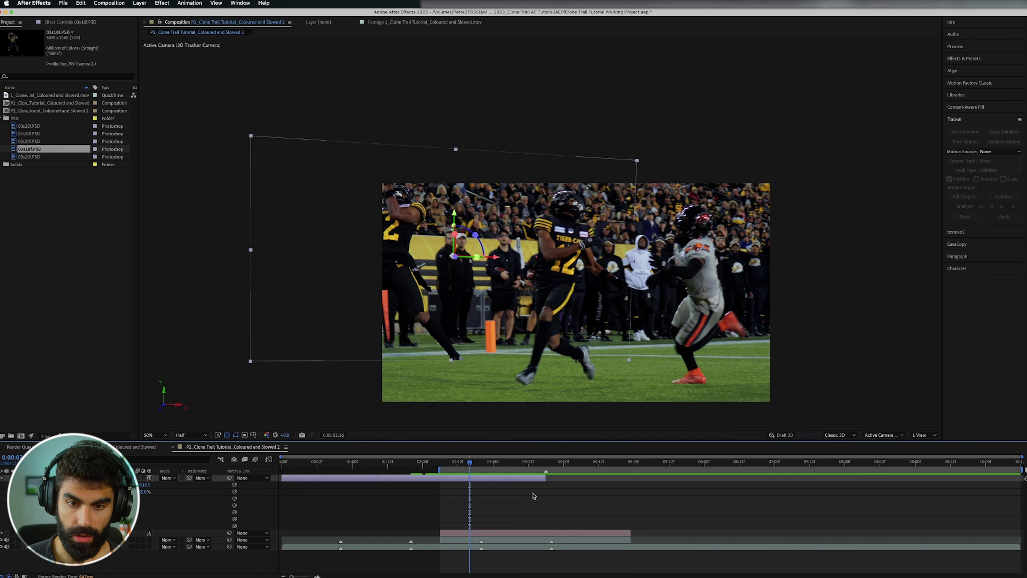
# Switch to After Effects and save the current frame as the Photoshop file 02s16f.psd in the PSD folder
pyautogui.press('alt+super+s')
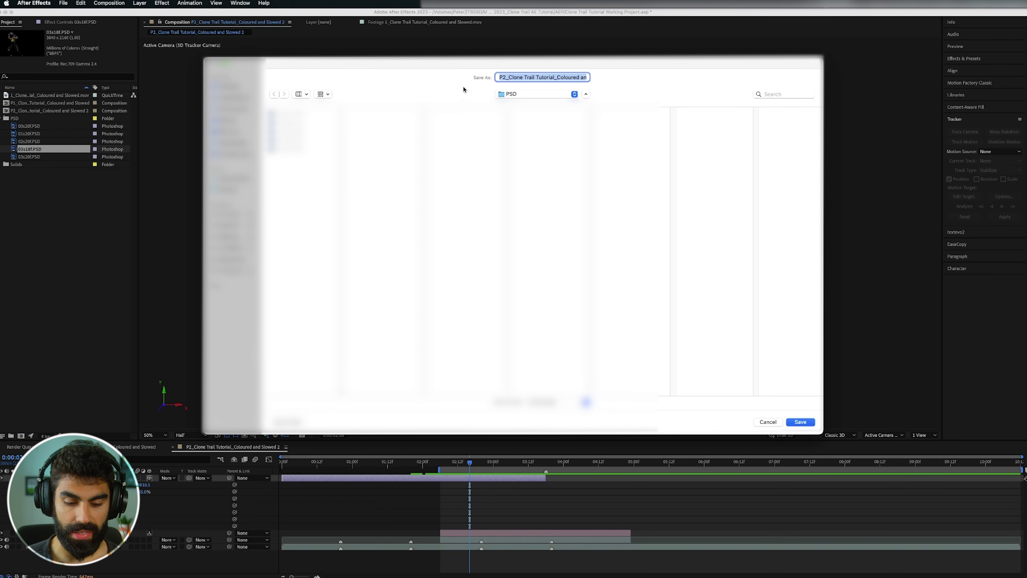
pyautogui.write('02')
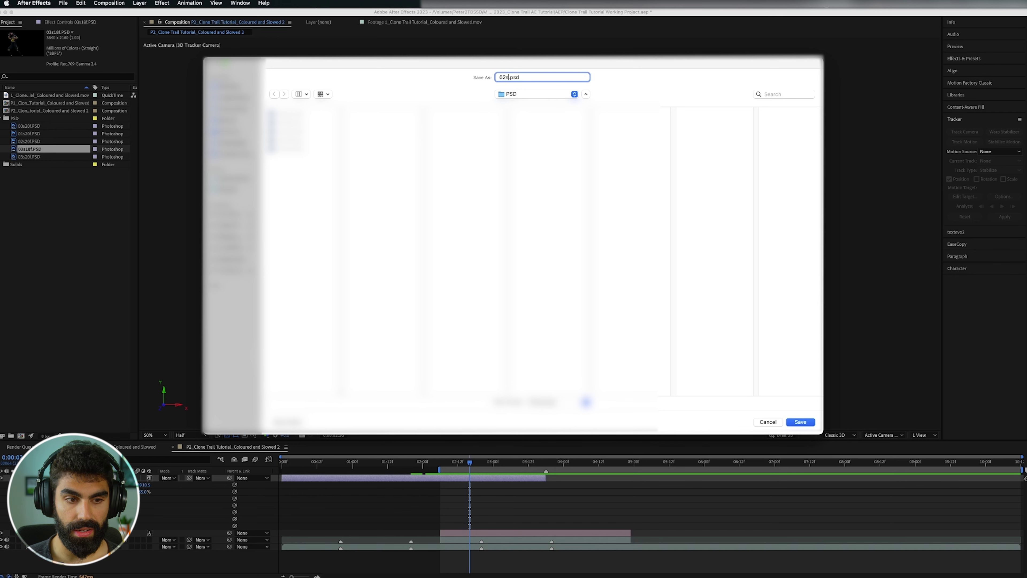
pyautogui.write('s16')
pyautogui.press('Return')
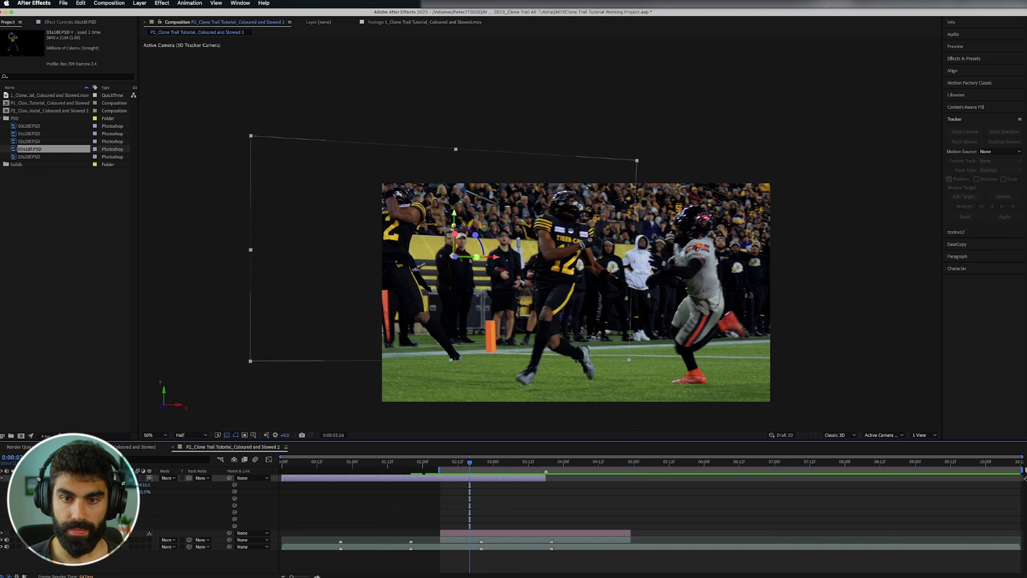
# Place the 02s16f frame into 03s18f.PSD in Photoshop, scale it to about 204%, and lower its opacity to 37%
pyautogui.click(384, 565)
pyautogui.click(106, 562)
pyautogui.moveTo(448, 223); pyautogui.dragTo(279, 258)
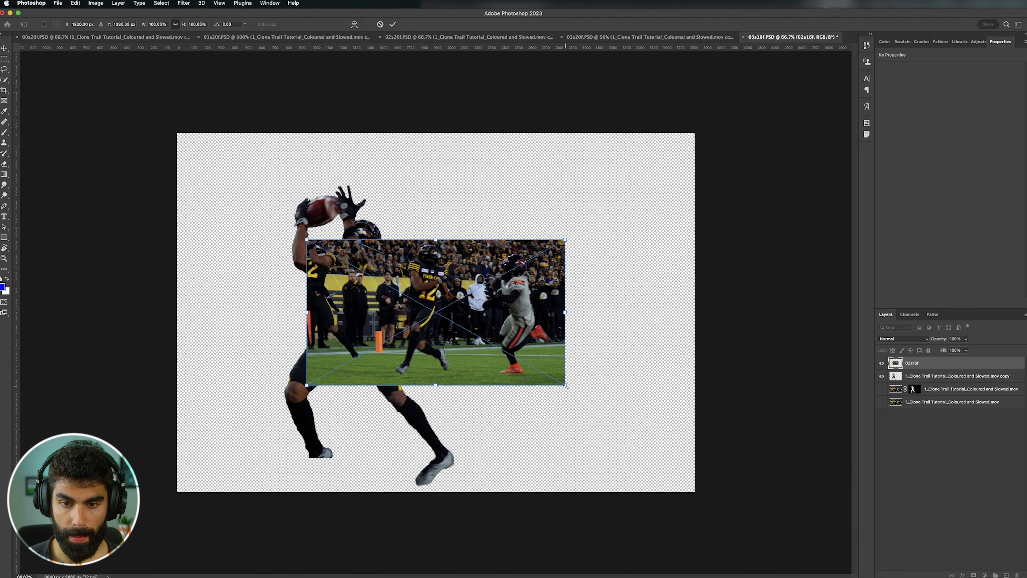
pyautogui.moveTo(567, 387); pyautogui.dragTo(758, 493)
pyautogui.moveTo(587, 478); pyautogui.dragTo(376, 407)
pyautogui.press('3')
pyautogui.press('7')
# Rotate the placed 02s16f frame to 15°, move it over the player's legs, and set its opacity to 53%
pyautogui.moveTo(546, 422)
pyautogui.mouseDown()
pyautogui.moveTo(627, 467)
pyautogui.moveTo(510, 430)
pyautogui.moveTo(537, 409)
pyautogui.mouseUp()
pyautogui.moveTo(601, 470); pyautogui.dragTo(543, 521)
pyautogui.press('super+plus')
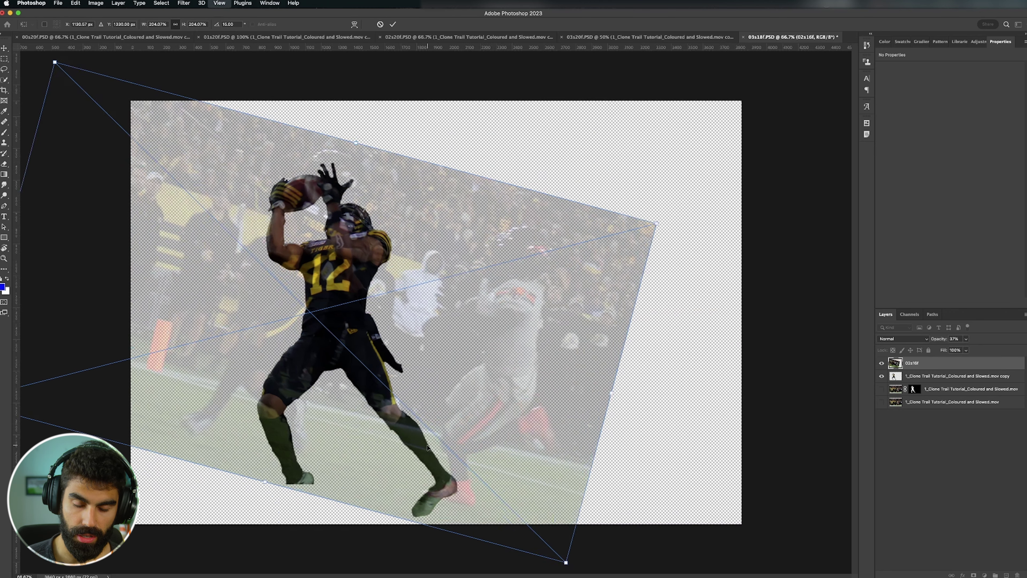
pyautogui.scroll(-5, 427, 446)
pyautogui.click(966, 339)
pyautogui.moveTo(972, 351); pyautogui.dragTo(973, 349)
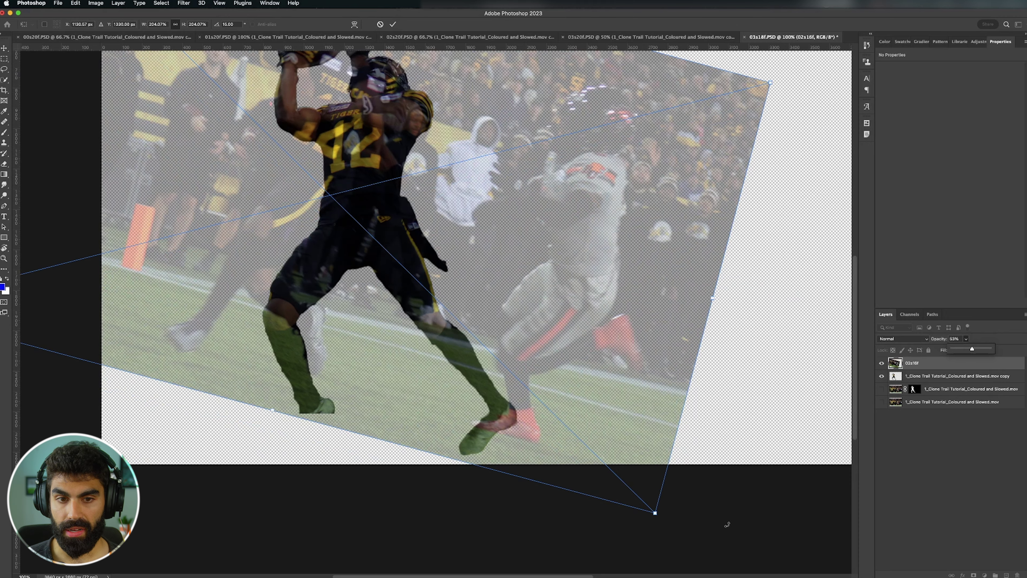
# Rotate the placed 02s16f frame to 35.4°, scale it to about 212%, align its foot with the cut-off foot, and restore 100% opacity
pyautogui.moveTo(727, 524); pyautogui.dragTo(530, 541)
pyautogui.moveTo(391, 331); pyautogui.dragTo(443, 437)
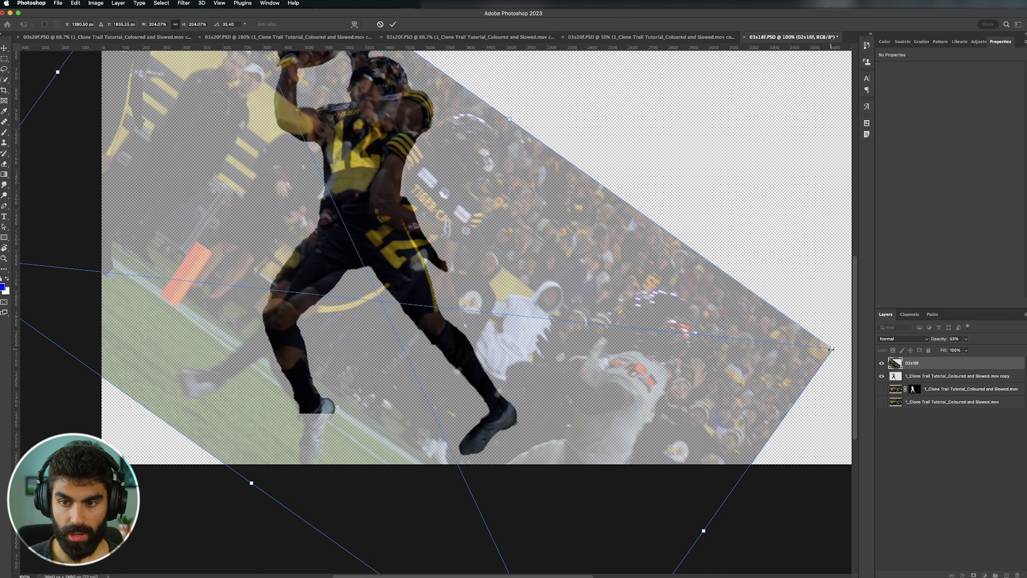
pyautogui.moveTo(831, 349); pyautogui.dragTo(851, 354)
pyautogui.moveTo(565, 418); pyautogui.dragTo(729, 319)
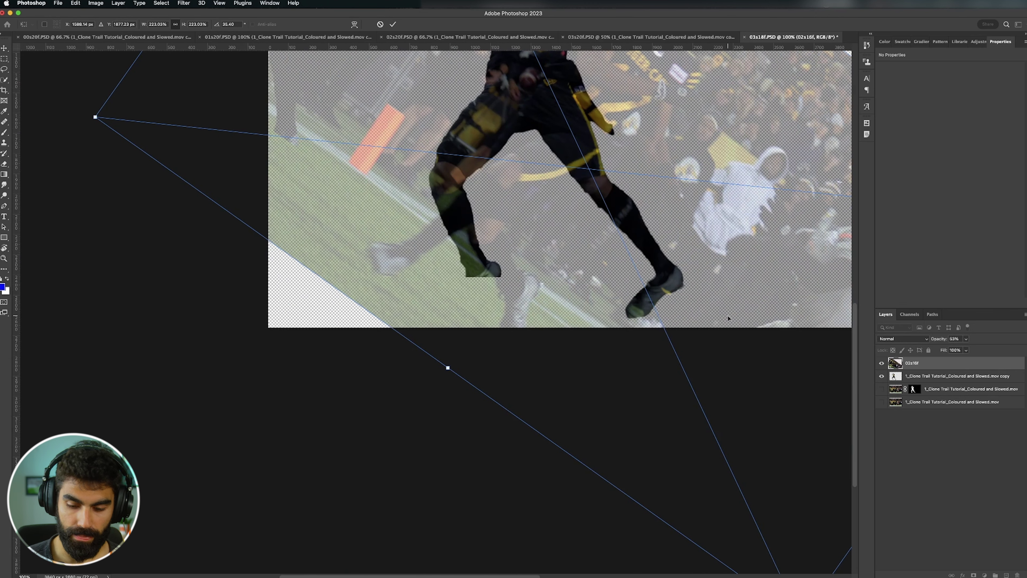
pyautogui.press('super+plus')
pyautogui.moveTo(690, 351); pyautogui.dragTo(615, 326)
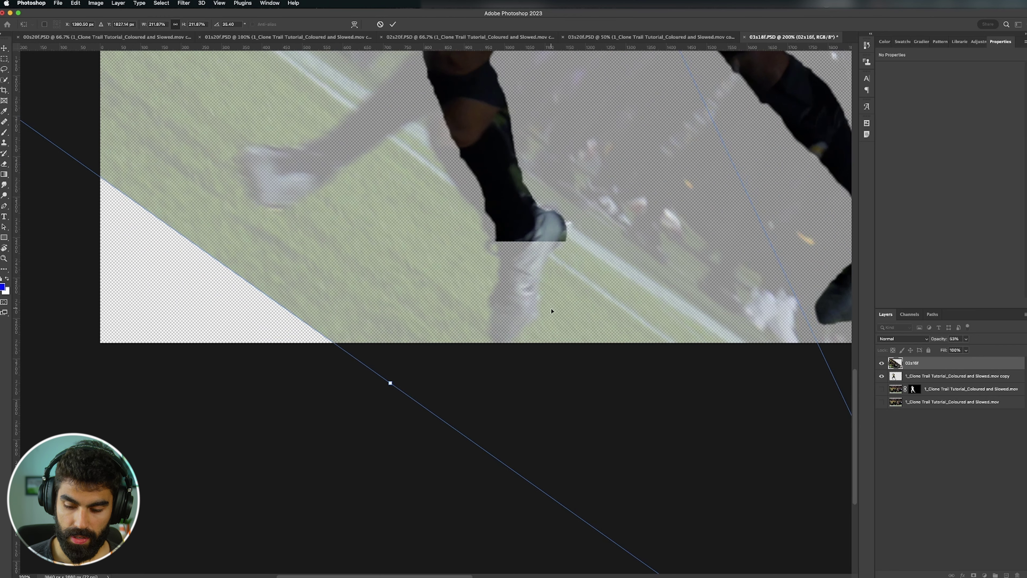
pyautogui.press('Return')
pyautogui.click(965, 339)
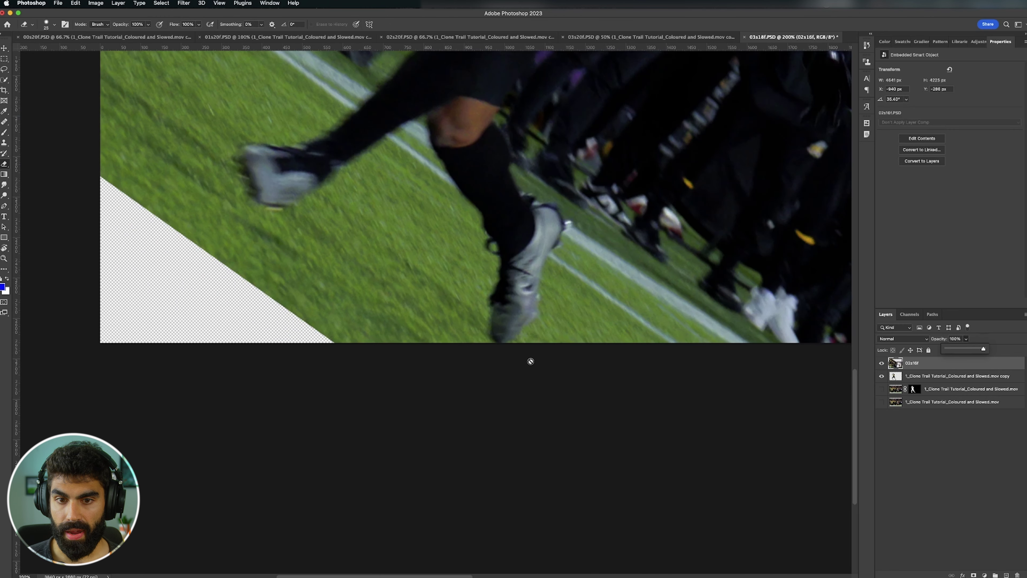
pyautogui.press('super+0')
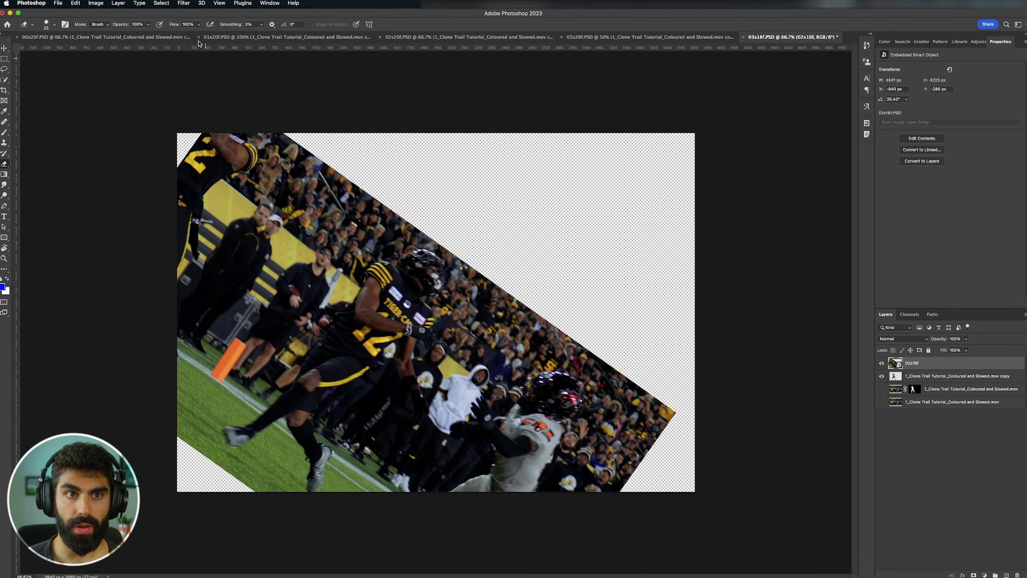
# Extend the document's canvas height to 2760 px to make room below the foot
pyautogui.click(96, 3)
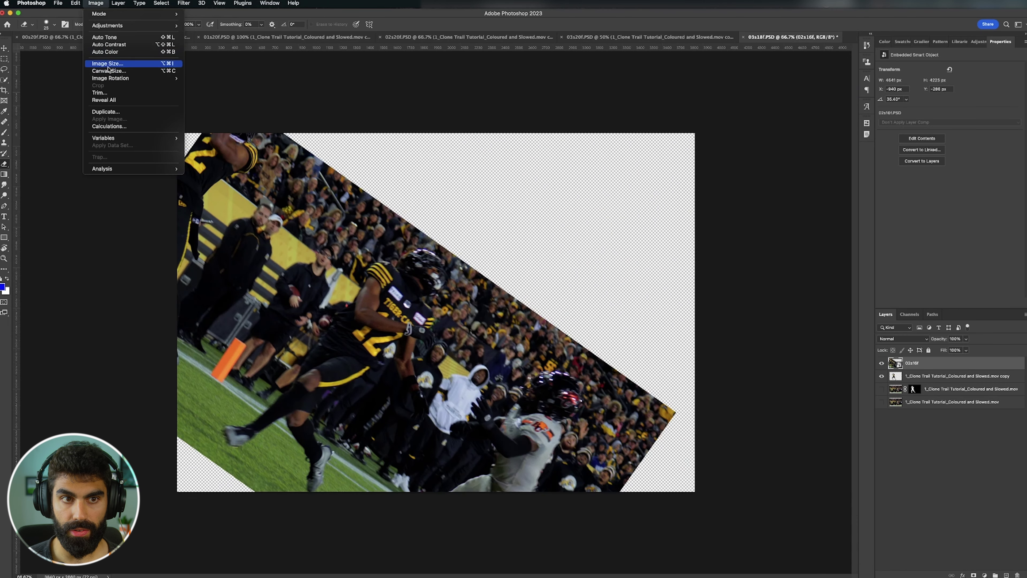
pyautogui.click(108, 68)
pyautogui.moveTo(285, 168); pyautogui.dragTo(244, 170)
pyautogui.click(288, 168)
pyautogui.write('2760')
pyautogui.press('Return')
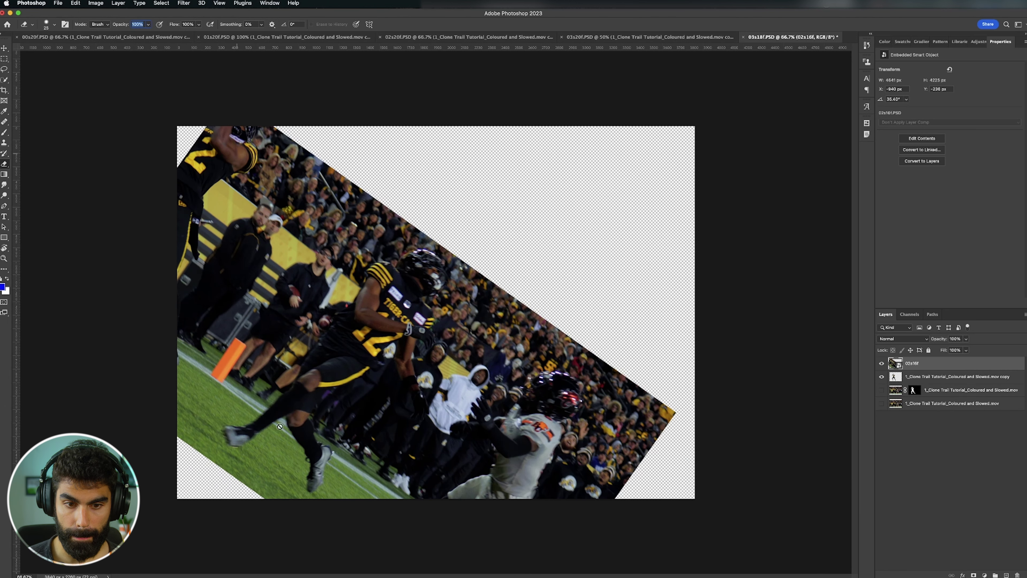
# Rasterize the 02s16f layer and lower its opacity to 41%
pyautogui.press('super+plus')
pyautogui.press('super+plus')
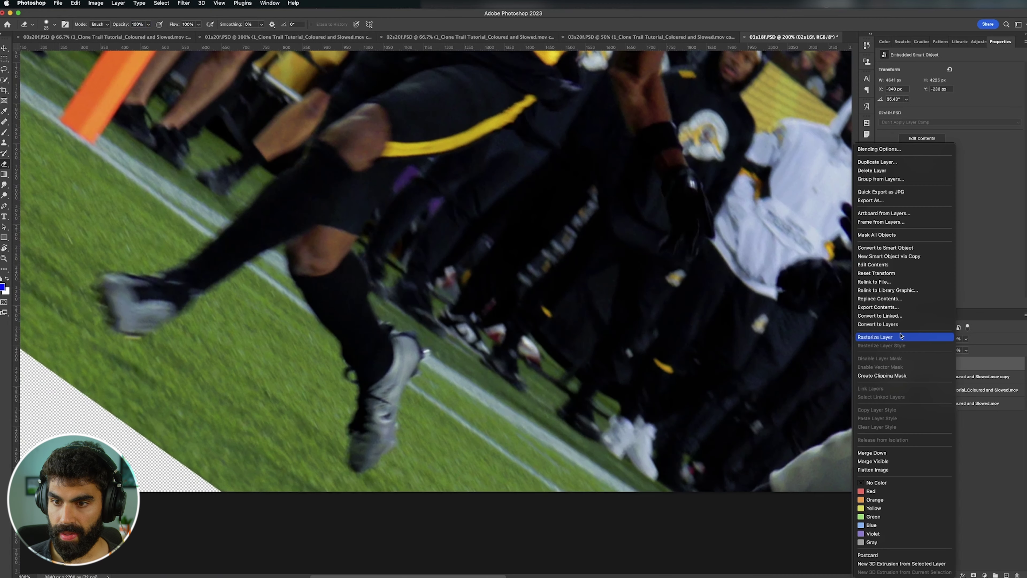
pyautogui.click(901, 337)
pyautogui.click(966, 339)
pyautogui.moveTo(957, 350); pyautogui.dragTo(945, 350)
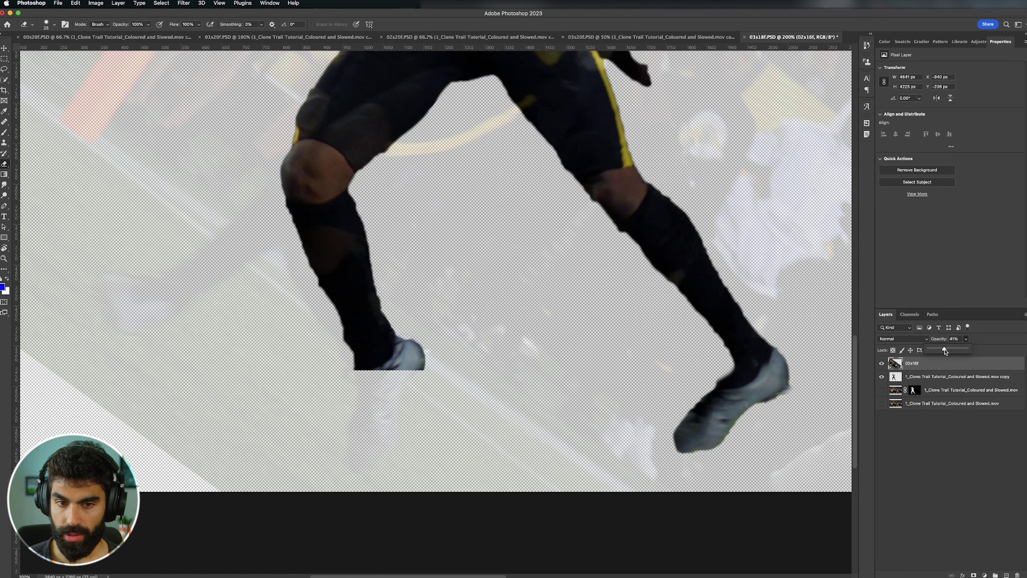
pyautogui.click(936, 365)
# Clone the missing foot from the 02s16f layer onto the cutout copy layer with an enlarged Clone Stamp brush, hiding 02s16f
pyautogui.press('s')
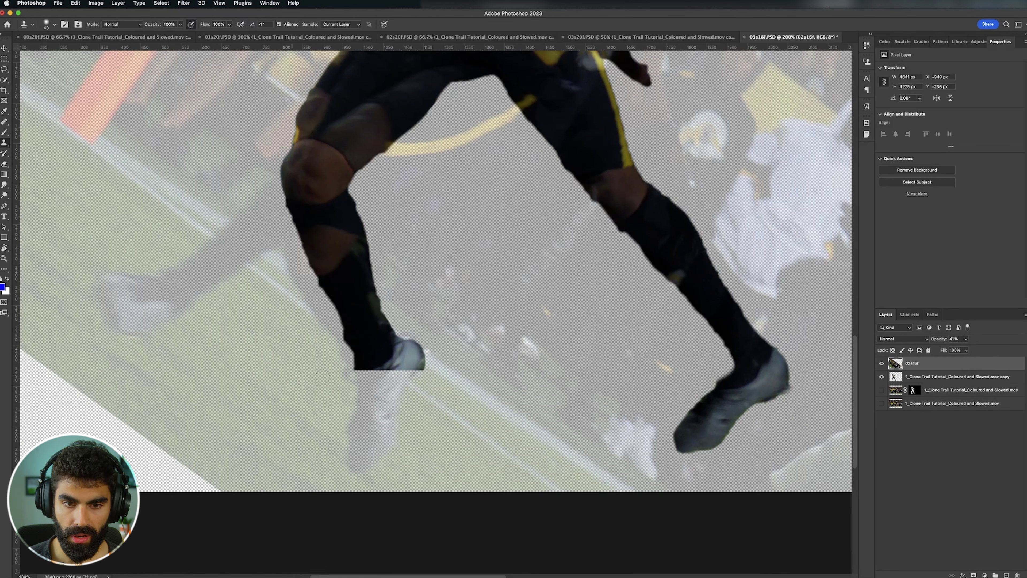
pyautogui.press(']')
pyautogui.press(']')
pyautogui.press(']')
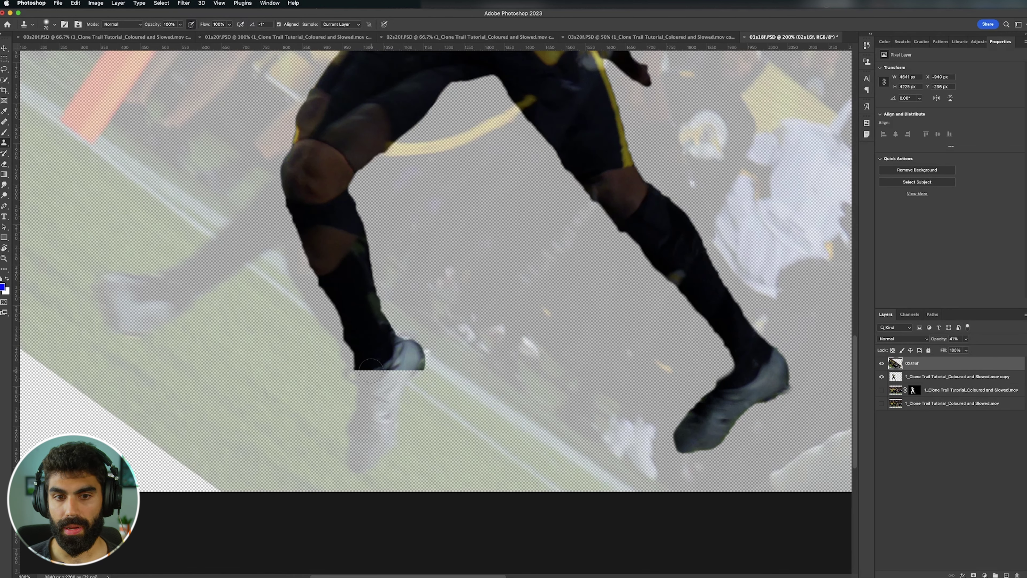
pyautogui.press(']')
pyautogui.press(']')
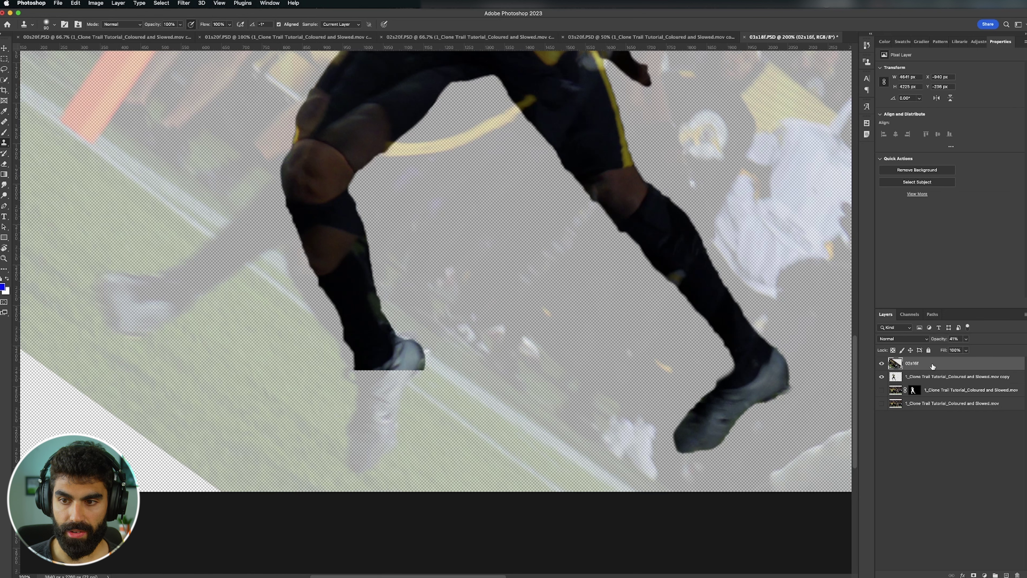
pyautogui.click(881, 365)
pyautogui.click(910, 378)
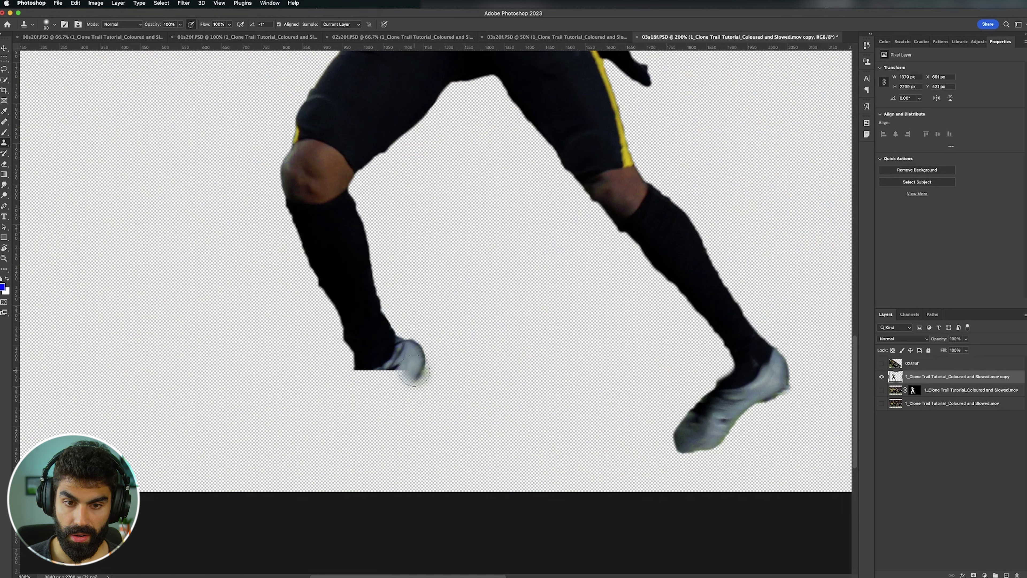
pyautogui.moveTo(415, 374)
pyautogui.mouseDown()
pyautogui.moveTo(409, 389)
pyautogui.moveTo(397, 379)
pyautogui.mouseUp()
pyautogui.moveTo(398, 388)
pyautogui.mouseDown()
pyautogui.moveTo(386, 445)
pyautogui.moveTo(346, 396)
pyautogui.moveTo(414, 389)
pyautogui.mouseUp()
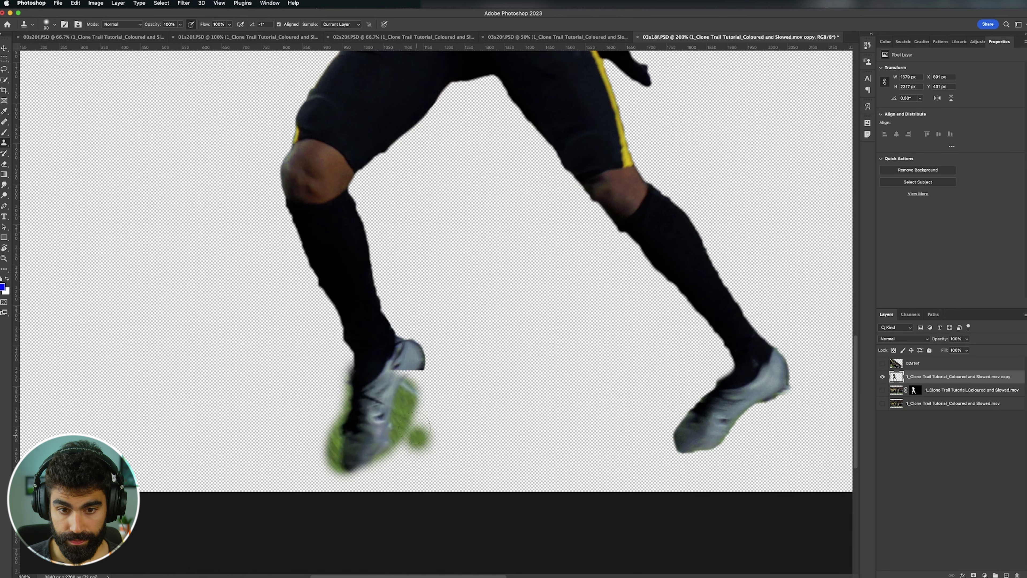
# Clean up the rebuilt foot with a smaller brush, erasing the leftover grass around its edges
pyautogui.press('super+plus')
pyautogui.press('[')
pyautogui.press('[')
pyautogui.press('[')
pyautogui.press('[')
pyautogui.press('[')
pyautogui.moveTo(380, 377); pyautogui.dragTo(285, 542)
pyautogui.press('e')
pyautogui.moveTo(331, 413); pyautogui.dragTo(313, 546)
pyautogui.moveTo(425, 398); pyautogui.dragTo(417, 481)
pyautogui.moveTo(439, 423); pyautogui.dragTo(388, 522)
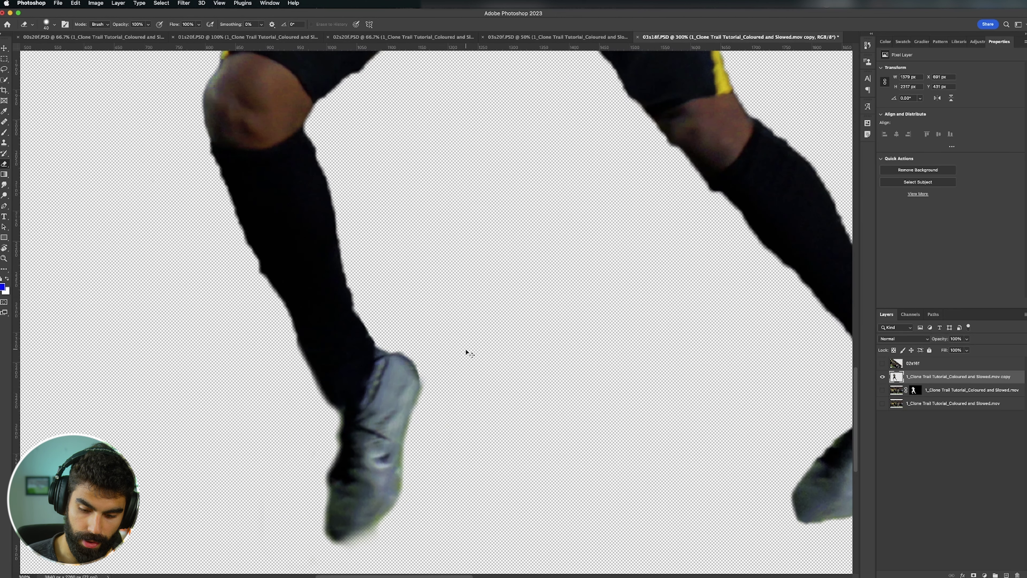
# View the whole repaired cutout and save 03s18f.PSD
pyautogui.press('super+minus')
pyautogui.press('super+minus')
pyautogui.press('super+minus')
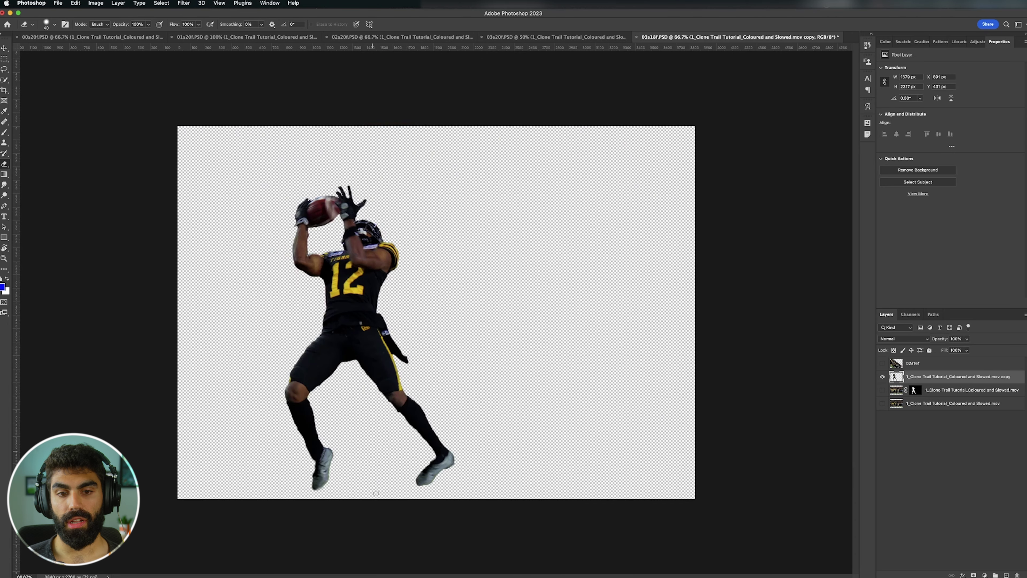
pyautogui.press('v')
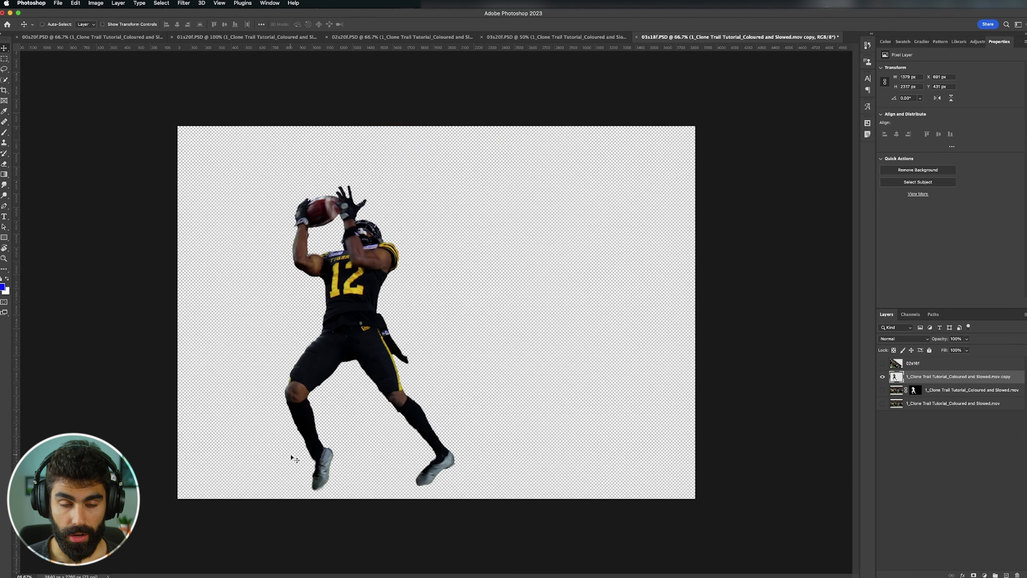
pyautogui.press('super+s')
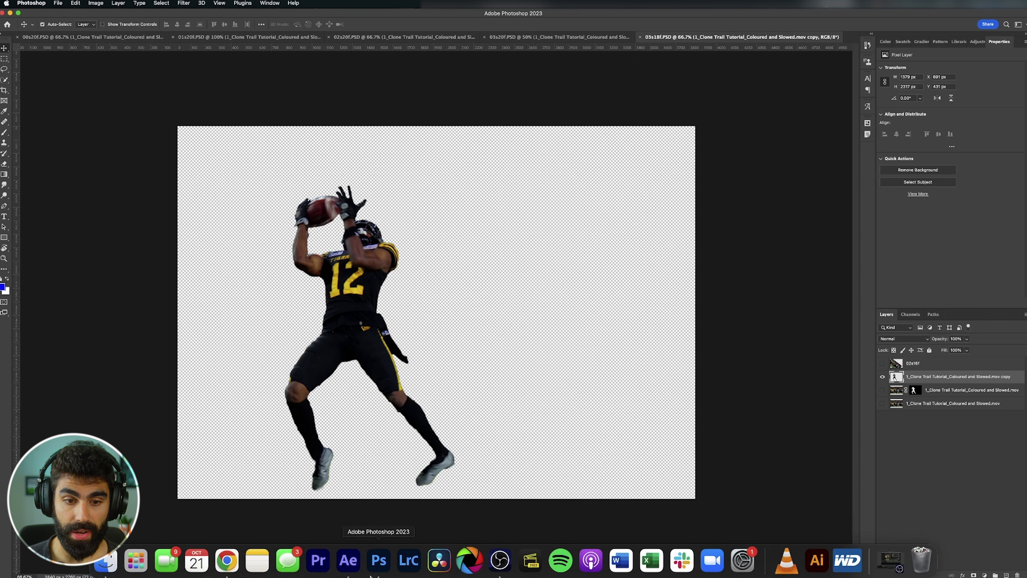
# Switch to After Effects and preview the repaired 03s18f clone in the P2 composition from 0:00:02:06
pyautogui.click(348, 560)
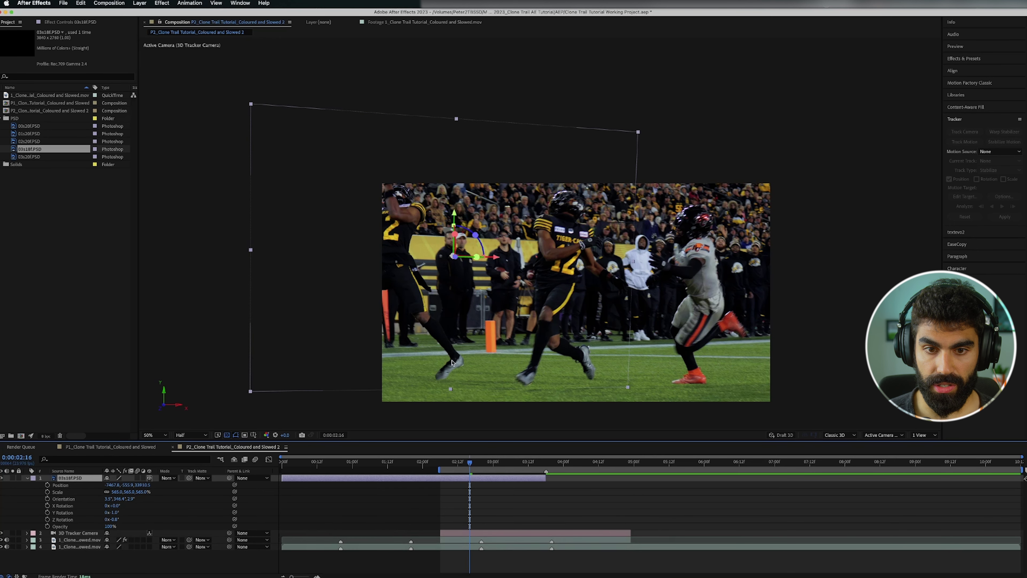
pyautogui.click(482, 465)
pyautogui.moveTo(483, 468); pyautogui.dragTo(440, 464)
pyautogui.press('space')
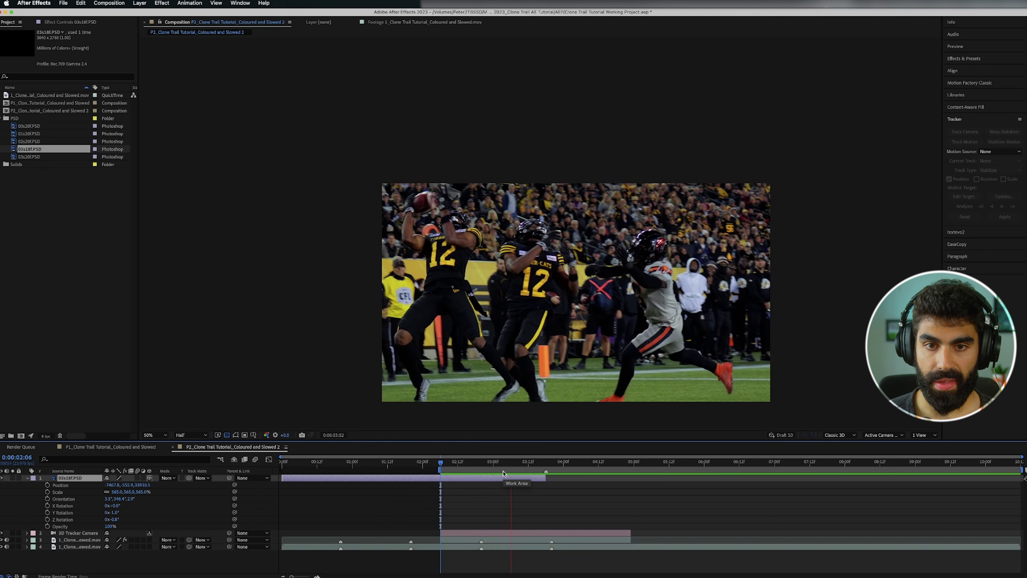
pyautogui.press('space')
pyautogui.moveTo(489, 464)
pyautogui.mouseDown()
pyautogui.moveTo(549, 471)
pyautogui.moveTo(501, 466)
pyautogui.mouseUp()
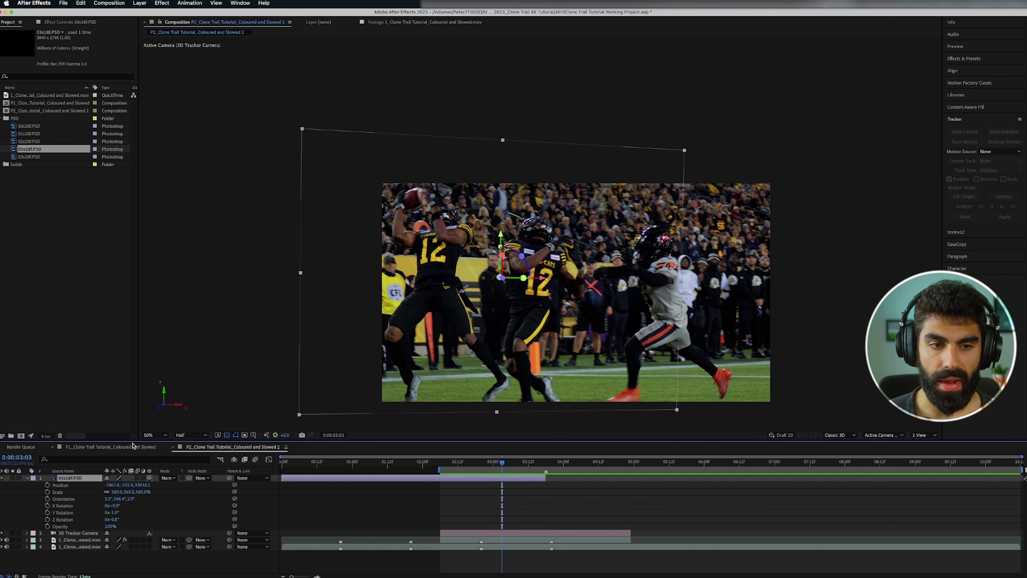
# Apply the Glow effect to the 00s20f.PSD layer in the P1 composition
pyautogui.click(132, 447)
pyautogui.moveTo(329, 466); pyautogui.dragTo(317, 467)
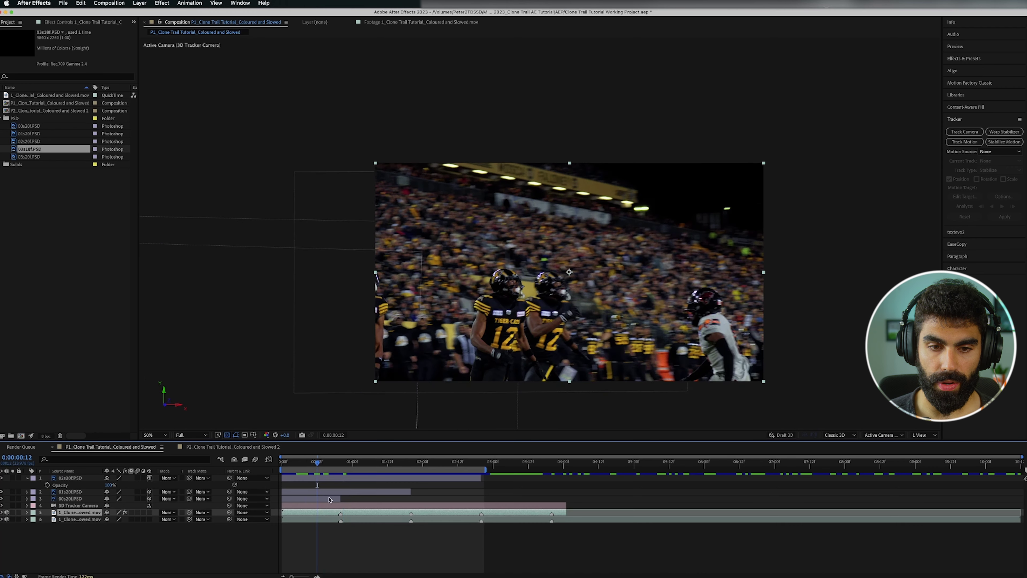
pyautogui.click(332, 499)
pyautogui.moveTo(474, 397); pyautogui.dragTo(517, 331)
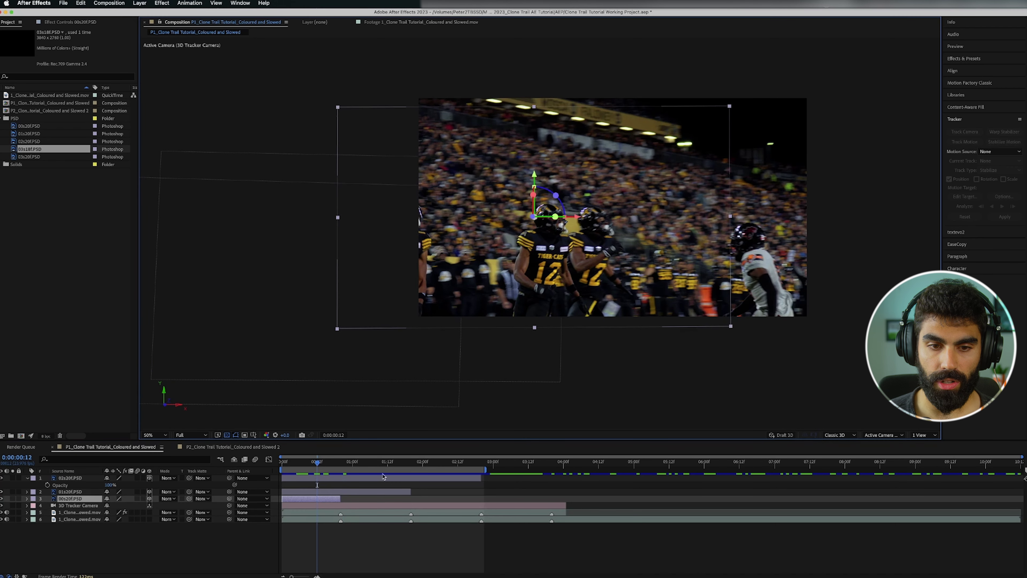
pyautogui.moveTo(312, 466); pyautogui.dragTo(328, 466)
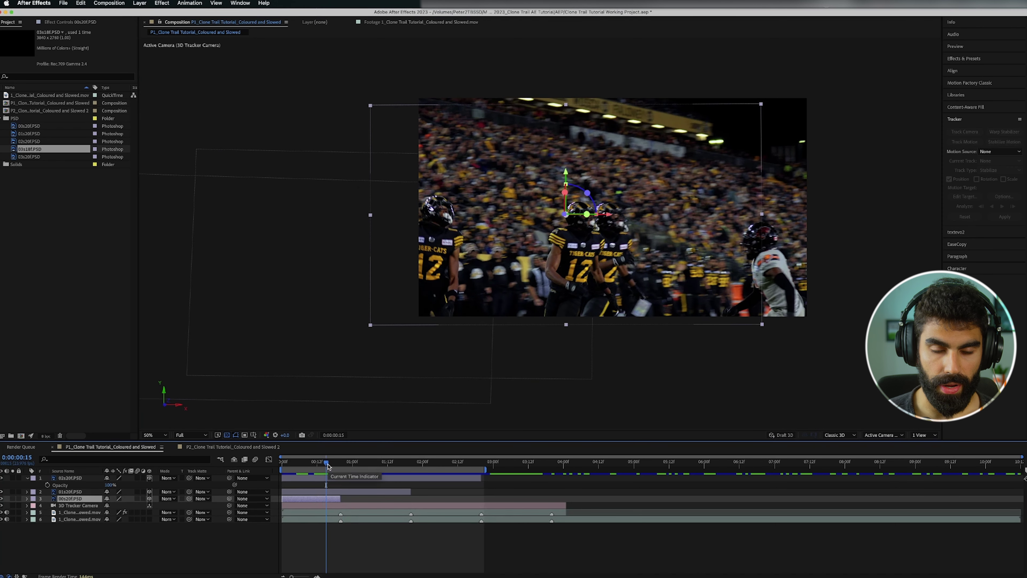
pyautogui.hotkey('ctrl', 'space')
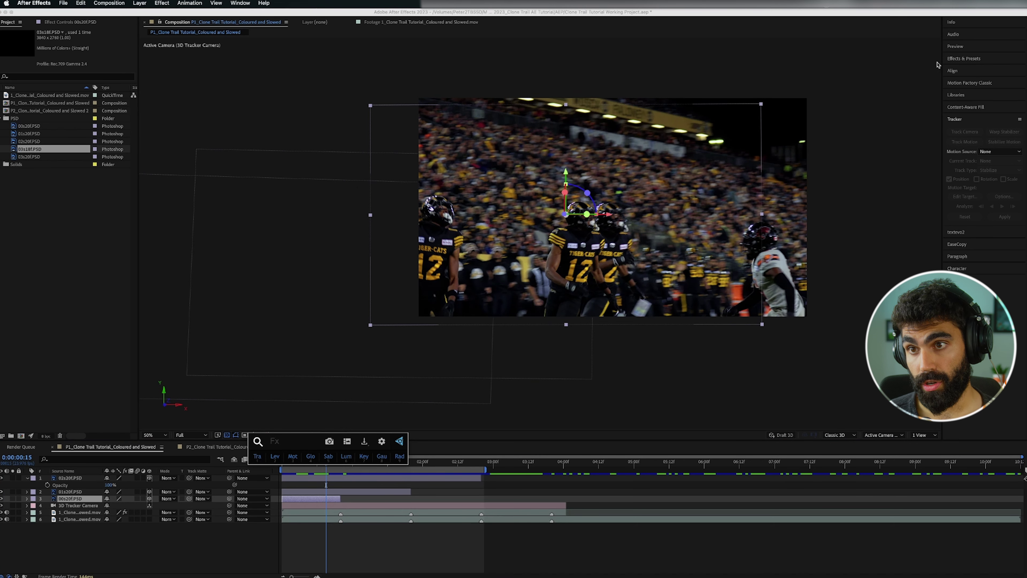
pyautogui.click(952, 59)
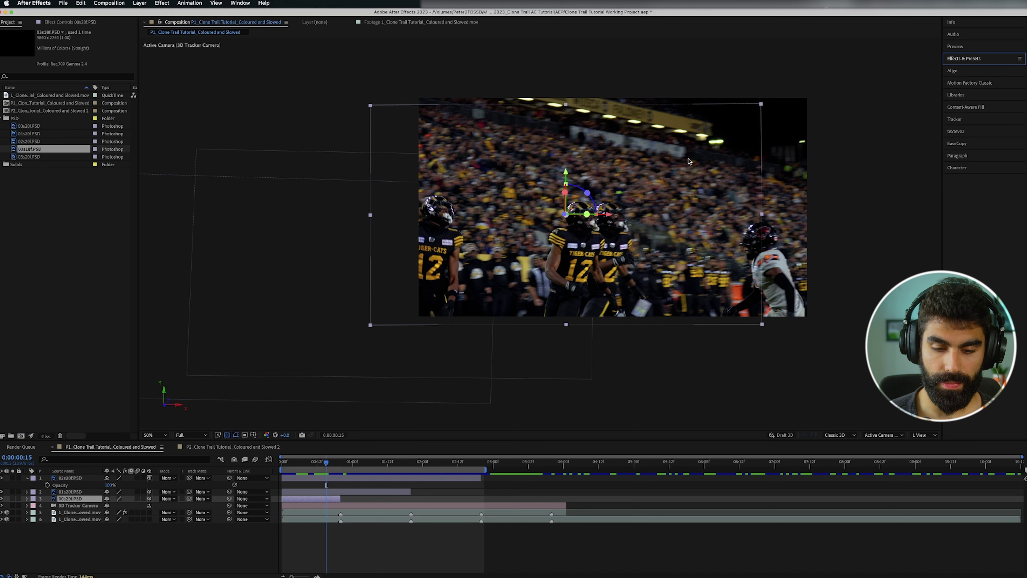
pyautogui.hotkey('ctrl', 'space')
pyautogui.write('glow')
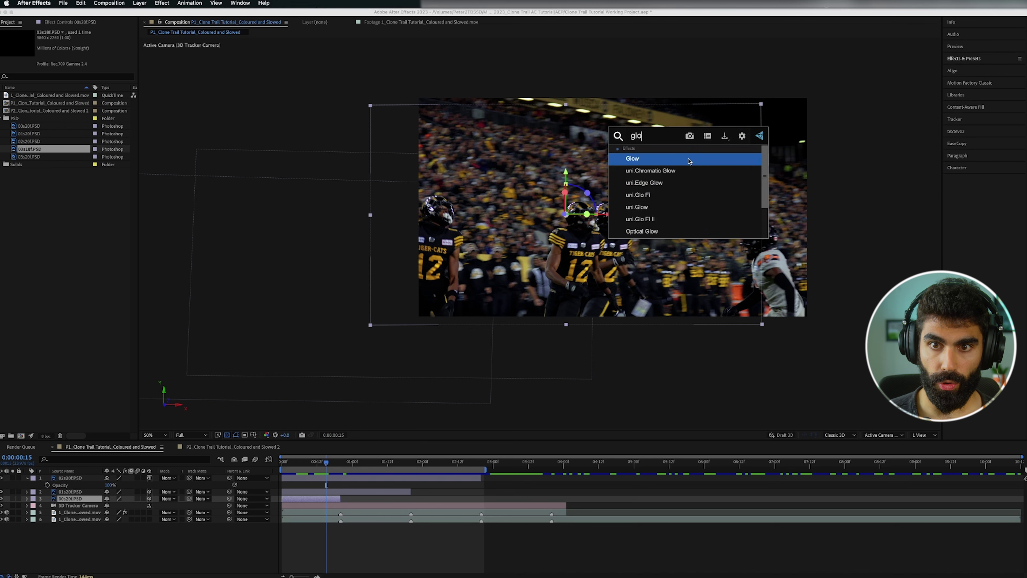
pyautogui.press('Return')
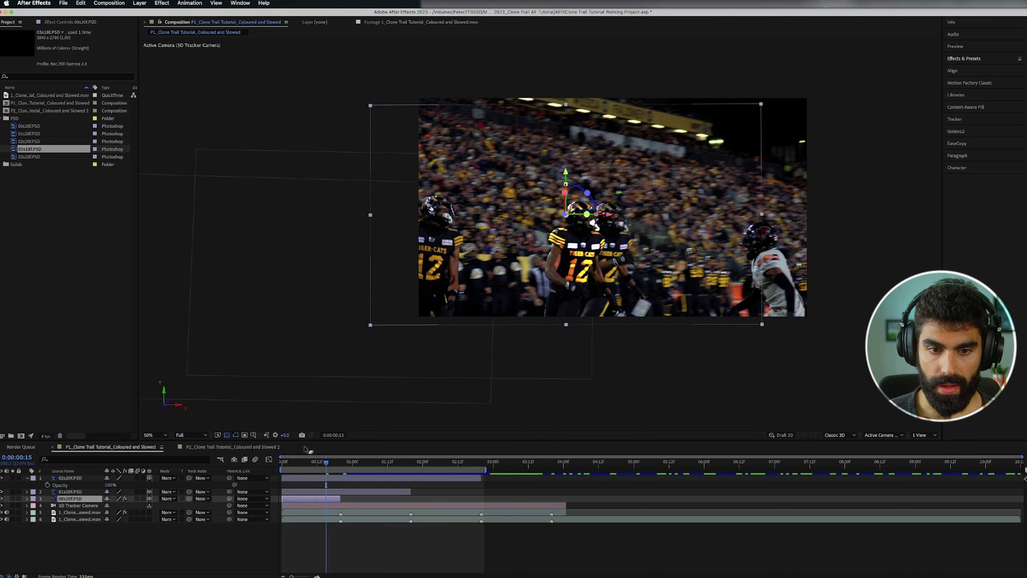
# Move the current time to 0:00:00:23, three frames past the end of the 00s20f.PSD layer
pyautogui.moveTo(326, 463); pyautogui.dragTo(332, 463)
pyautogui.press('/')
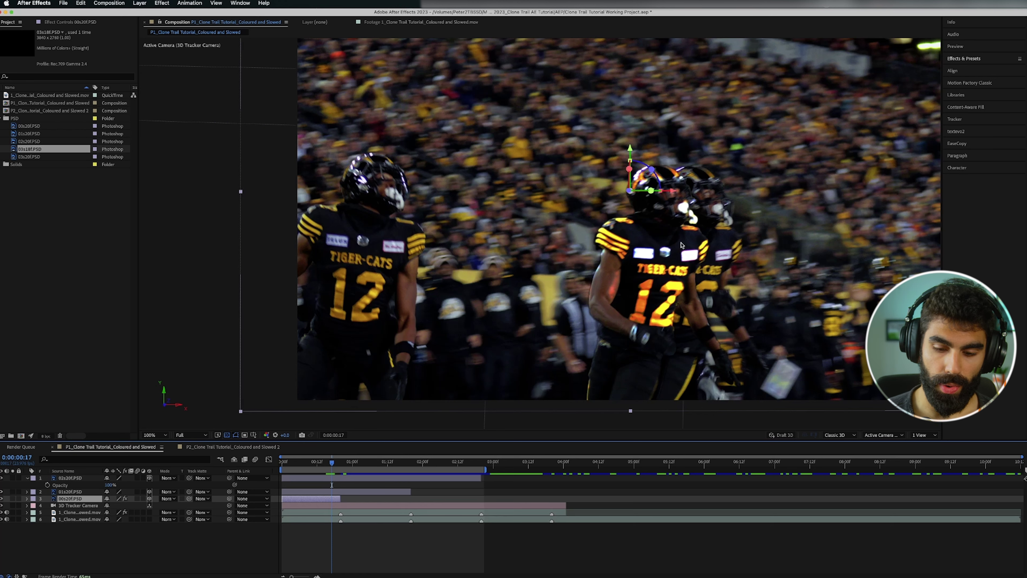
pyautogui.press(';')
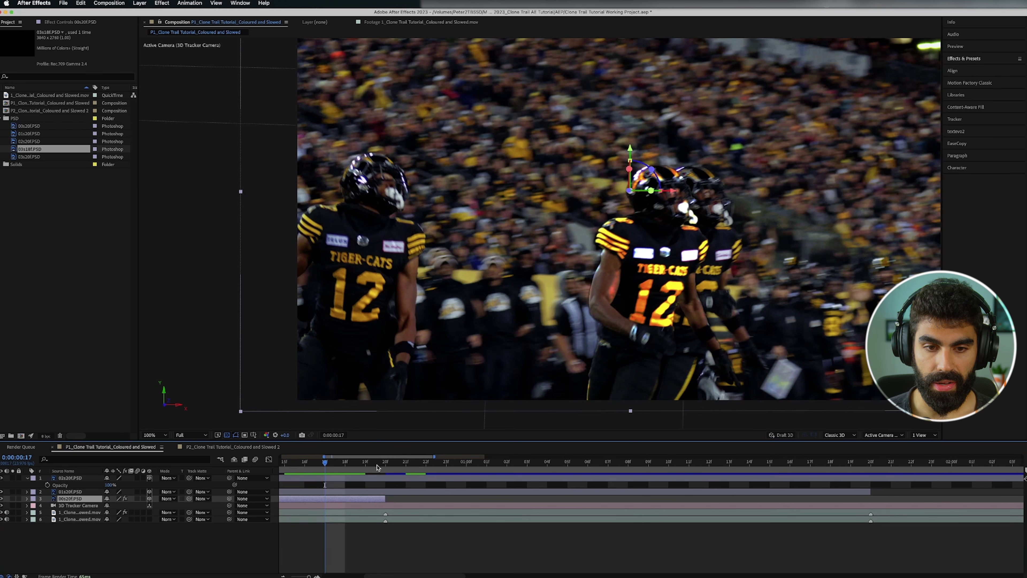
pyautogui.click(385, 463)
pyautogui.press('pagedown')
pyautogui.press('pagedown')
pyautogui.press('pagedown')
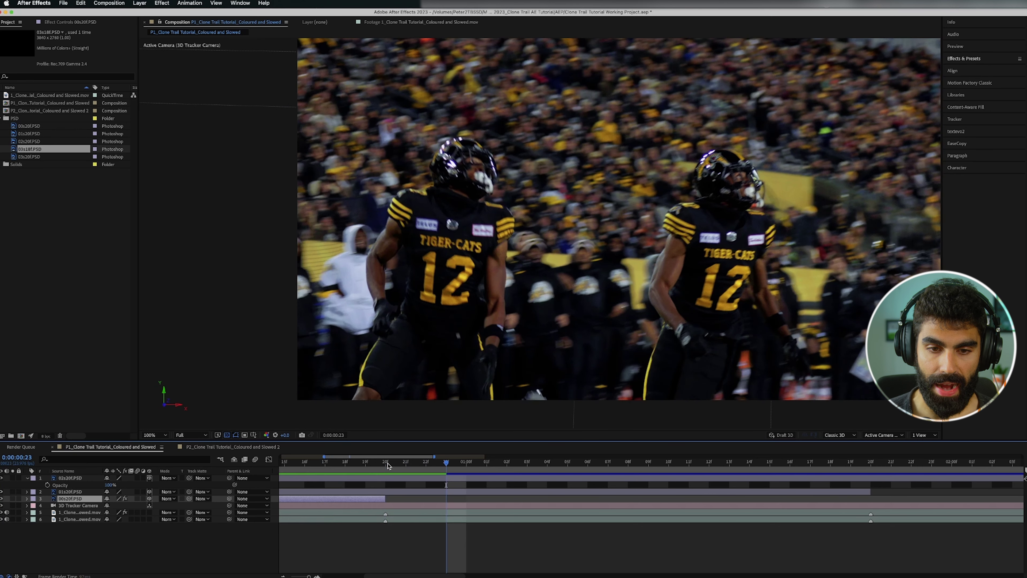
# Keyframe the Effect Opacity of the 00s20f.PSD layer's Glow at 0% at the current time
pyautogui.press('e')
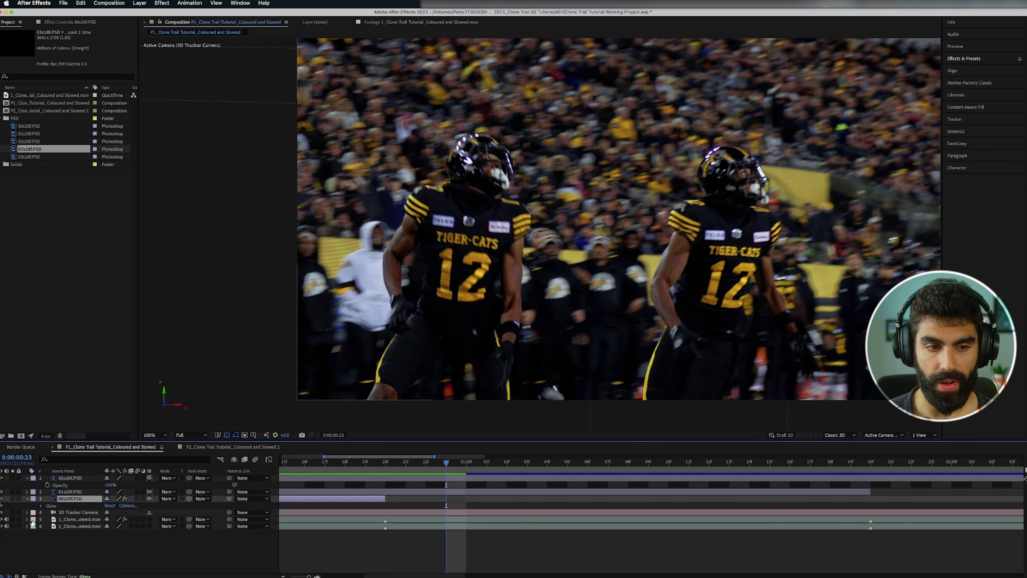
pyautogui.click(40, 506)
pyautogui.scroll(-5, 43, 530)
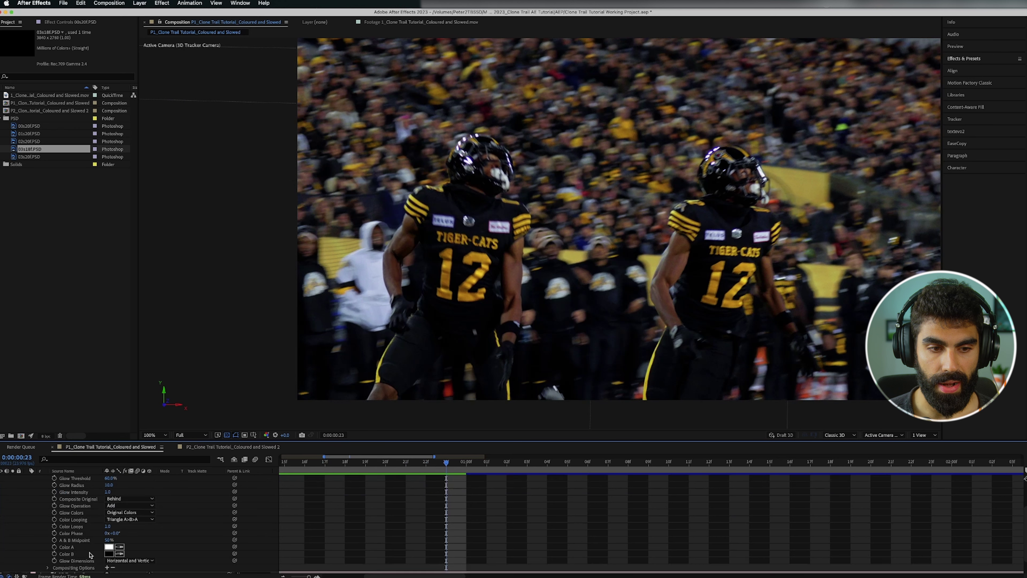
pyautogui.click(48, 549)
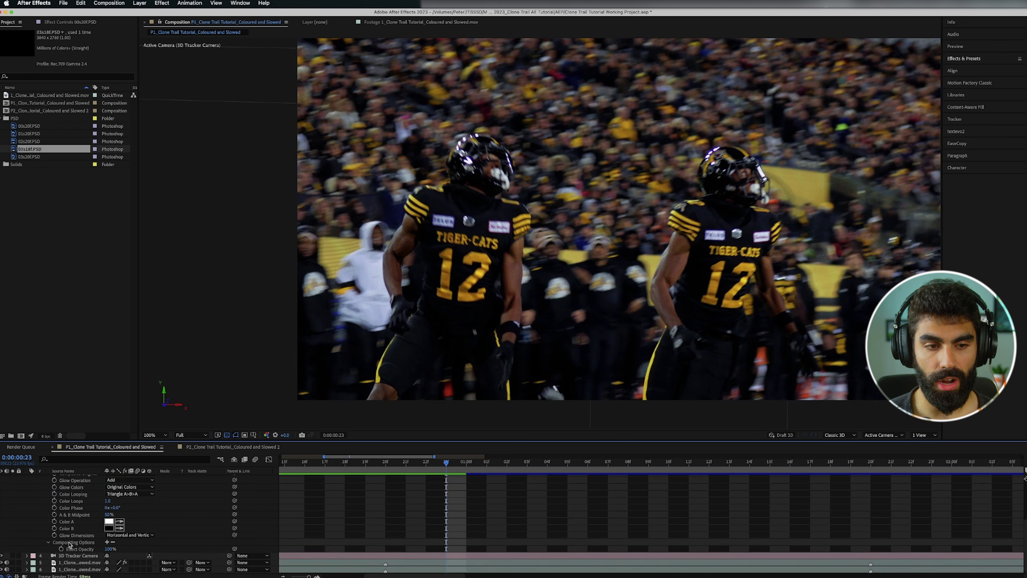
pyautogui.click(61, 548)
pyautogui.click(109, 548)
pyautogui.write('0')
pyautogui.press('Return')
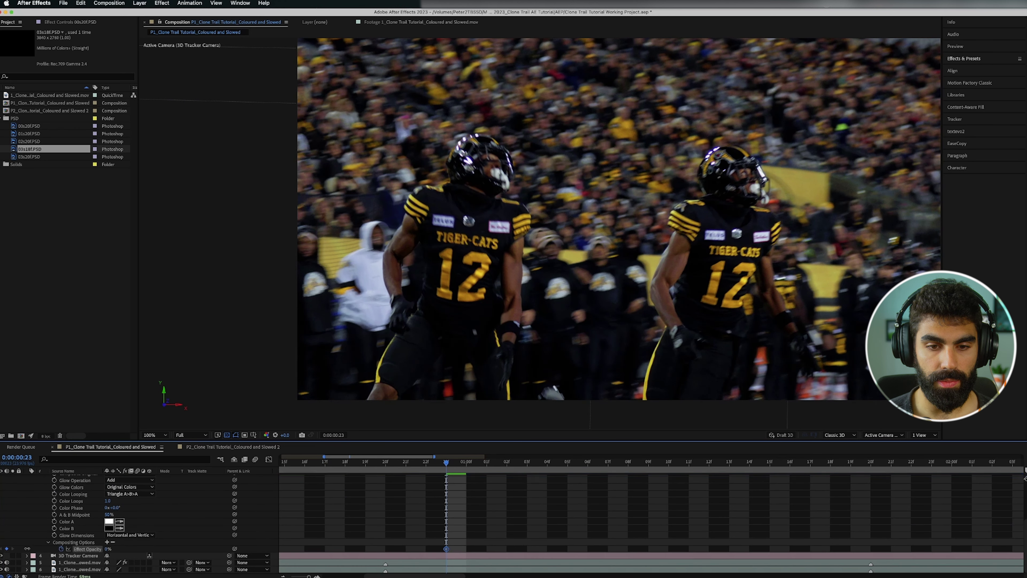
# Keyframe the Effect Opacity of the 00s20f.PSD layer's Glow at 100% at 0:00:00:18, five frames before the existing keyframe
pyautogui.press('pageup')
pyautogui.press('pageup')
pyautogui.press('pageup')
pyautogui.press('pageup')
pyautogui.press('pageup')
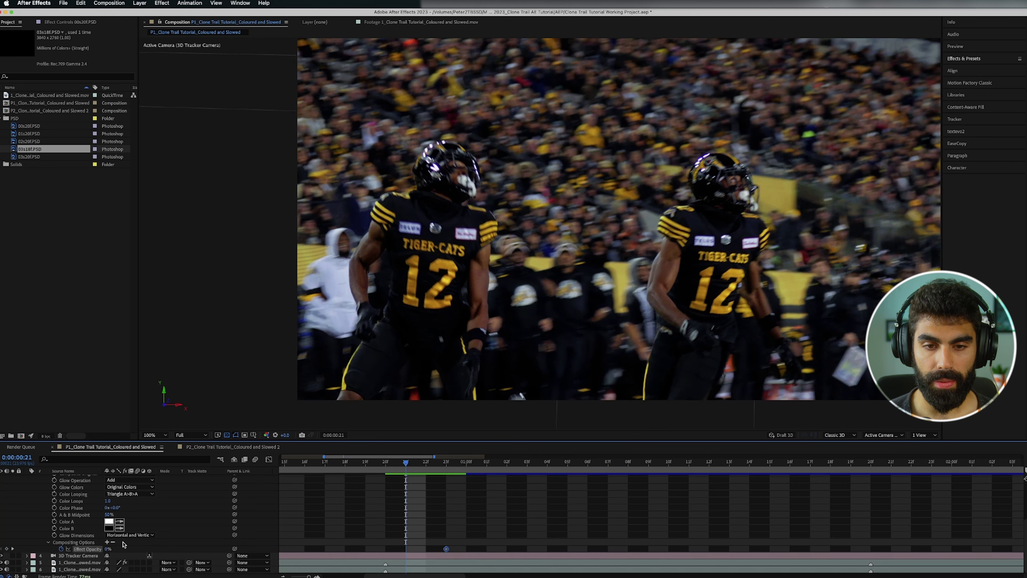
pyautogui.scroll(5, 344, 518)
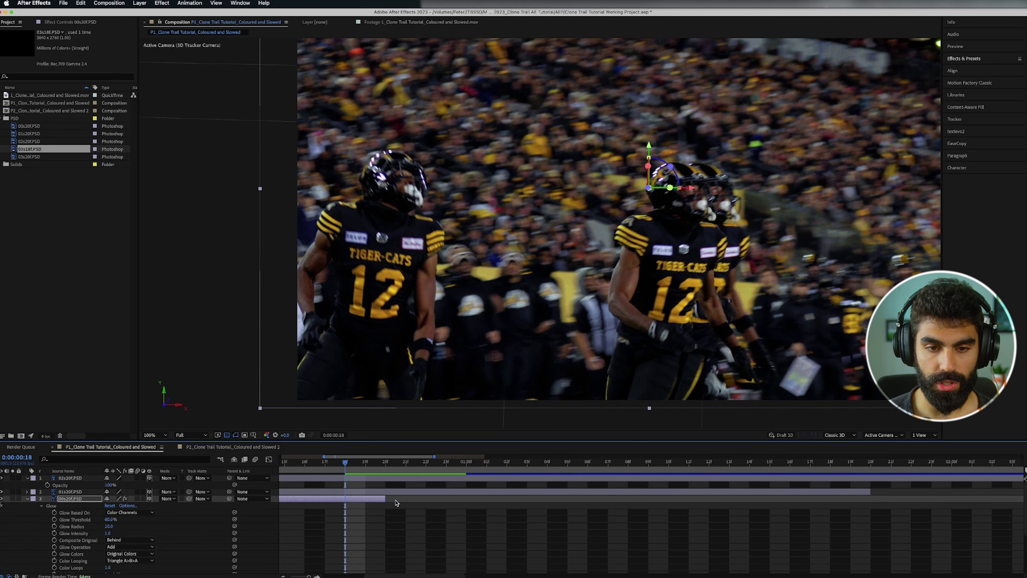
pyautogui.moveTo(378, 441); pyautogui.dragTo(365, 334)
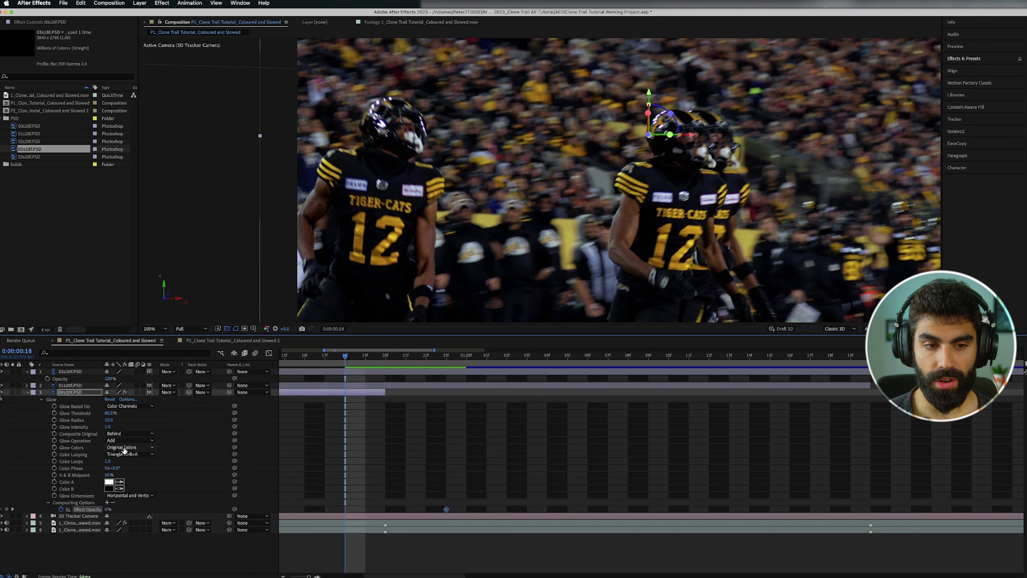
pyautogui.moveTo(107, 511); pyautogui.dragTo(170, 506)
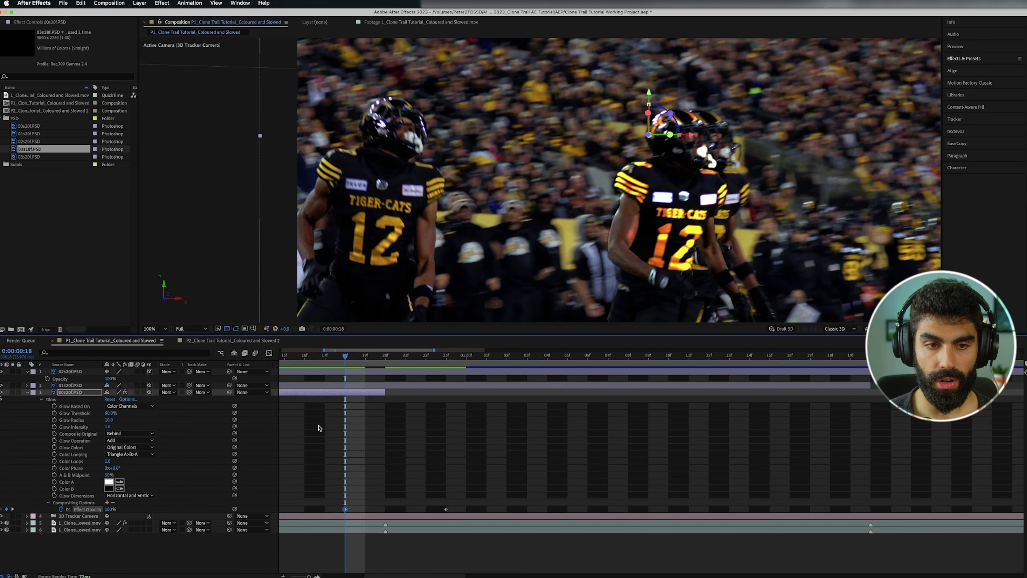
# Adjust the 00s20f.PSD layer's Glow to a threshold of about 36%, a radius of 55 and an intensity of 0.8
pyautogui.moveTo(110, 413)
pyautogui.mouseDown()
pyautogui.moveTo(81, 412)
pyautogui.moveTo(124, 418)
pyautogui.mouseUp()
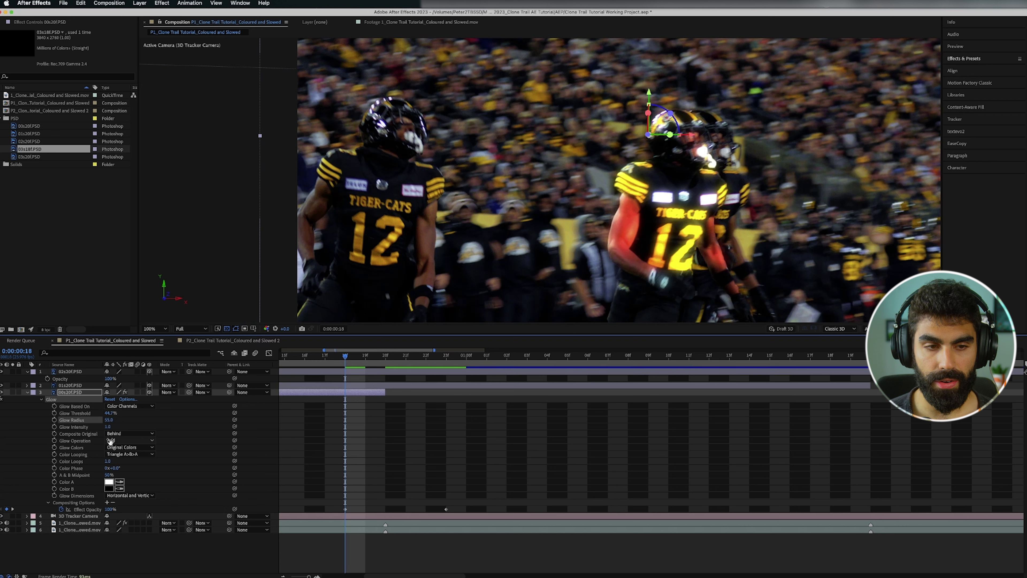
pyautogui.moveTo(110, 413); pyautogui.dragTo(92, 412)
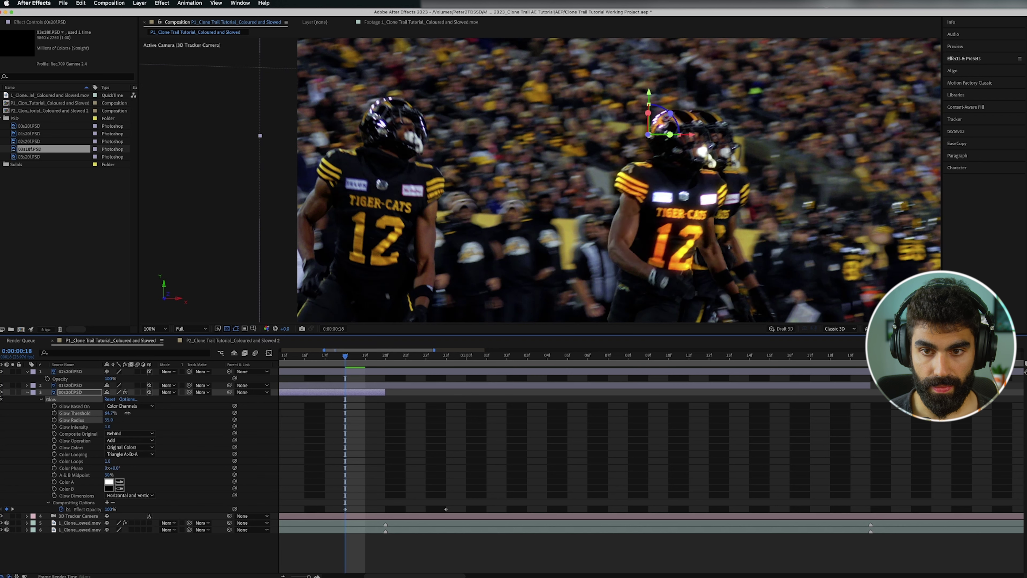
pyautogui.moveTo(94, 412); pyautogui.dragTo(99, 412)
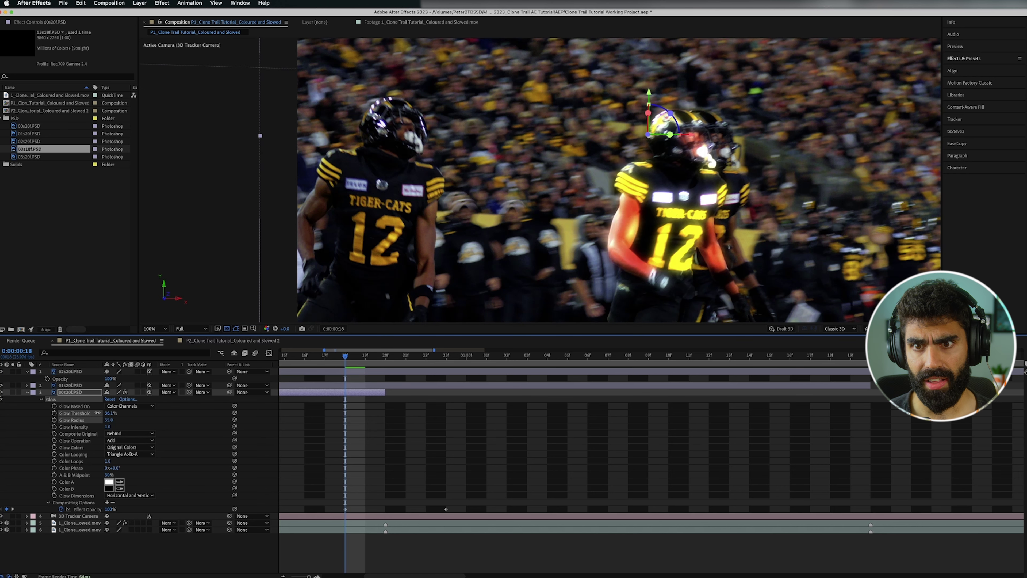
pyautogui.press('.')
pyautogui.moveTo(107, 427); pyautogui.dragTo(104, 427)
pyautogui.click(346, 509)
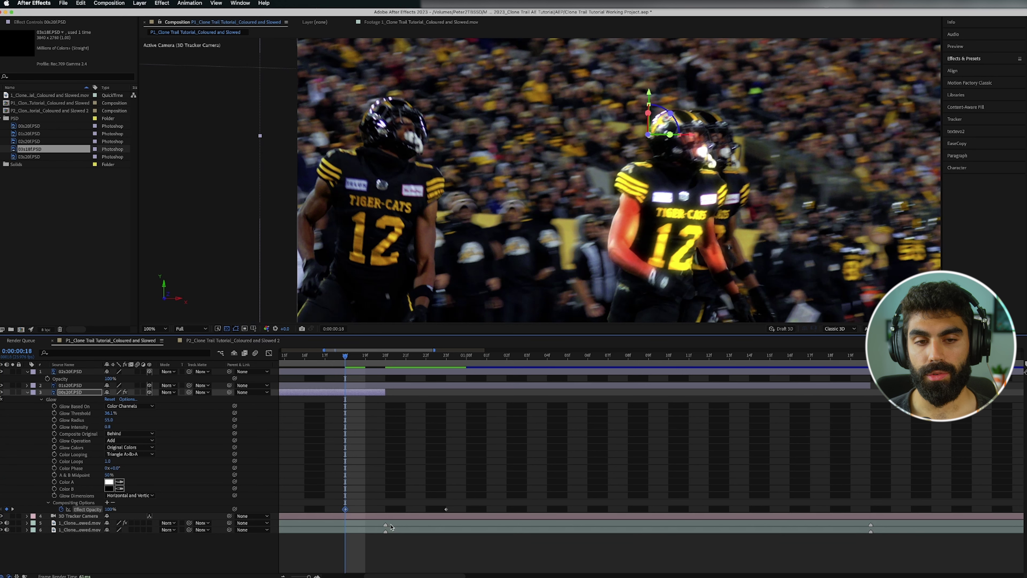
# Keyframe the Glow's Effect Opacity on the 00s20f.PSD layer at 0% at 0:00:00:13, five frames before the full-opacity keyframe
pyautogui.press('super+Left')
pyautogui.press('super+Left')
pyautogui.press('super+Left')
pyautogui.press('super+Left')
pyautogui.press('super+Left')
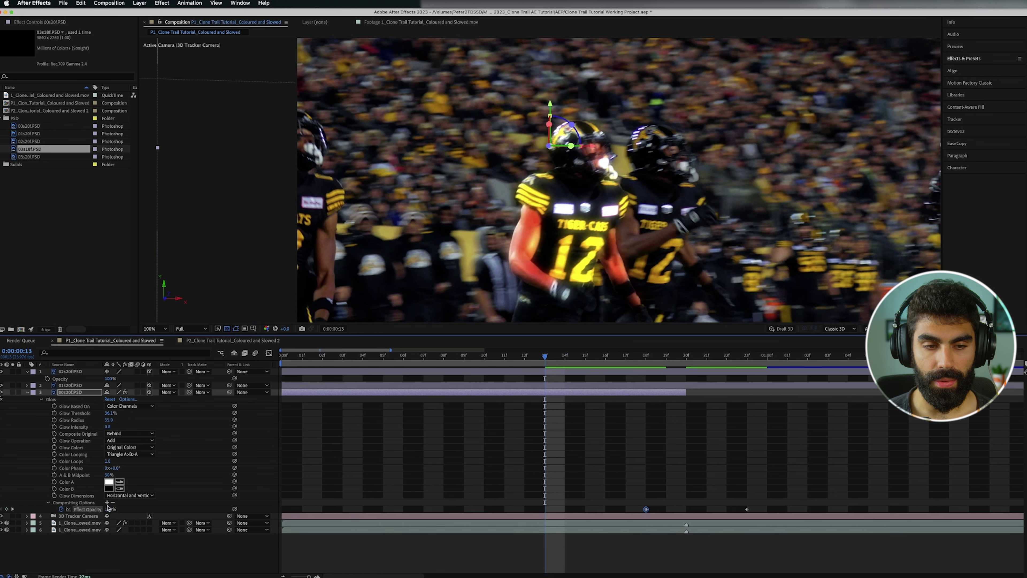
pyautogui.click(109, 509)
pyautogui.write('0')
pyautogui.press('Return')
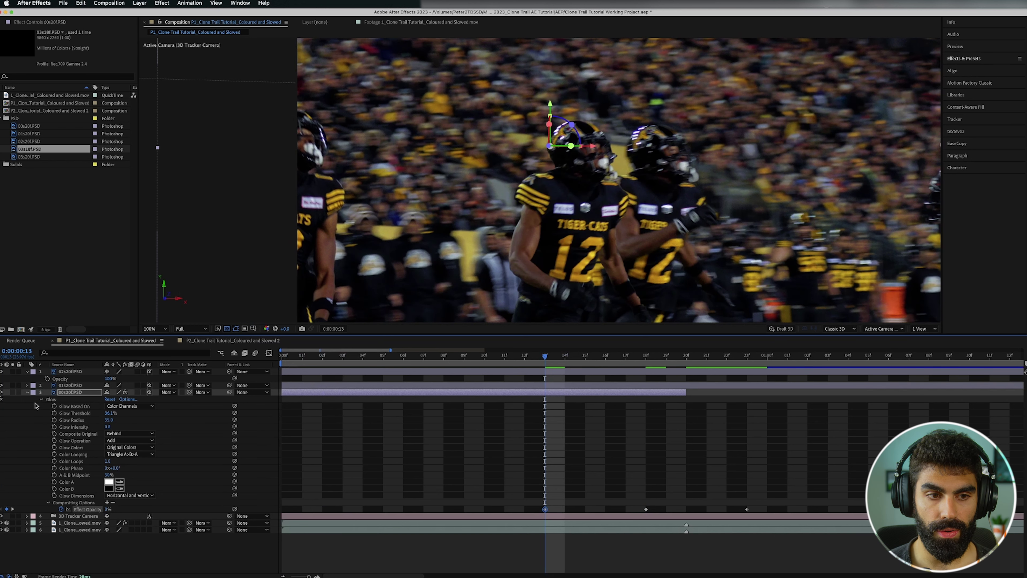
# Show only the keyframed properties of the 00s20f.PSD layer and preview the animated glow from before its first keyframe
pyautogui.click(27, 392)
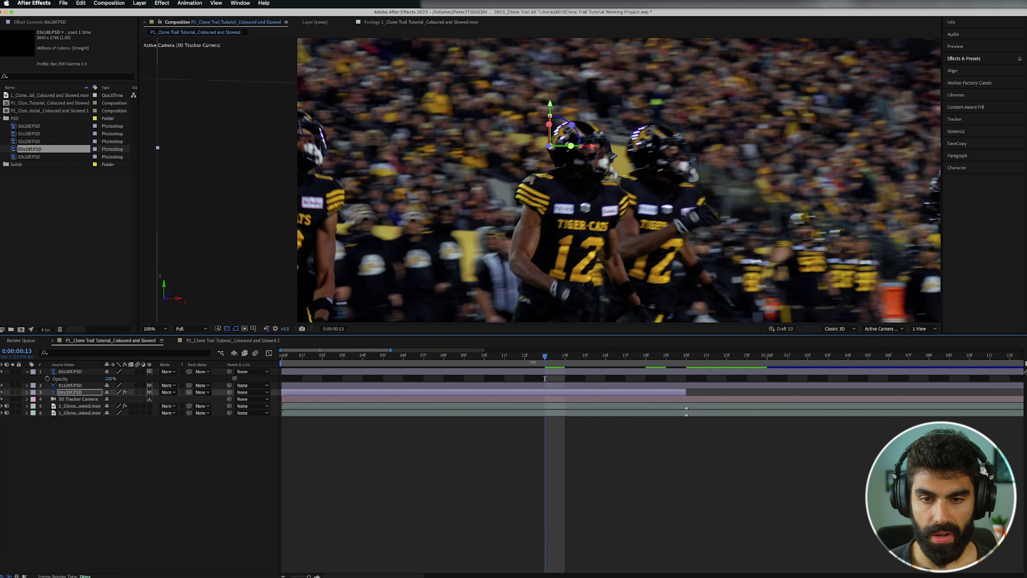
pyautogui.press('u')
pyautogui.moveTo(532, 358); pyautogui.dragTo(484, 356)
pyautogui.scroll(-1, 542, 268)
pyautogui.press('space')
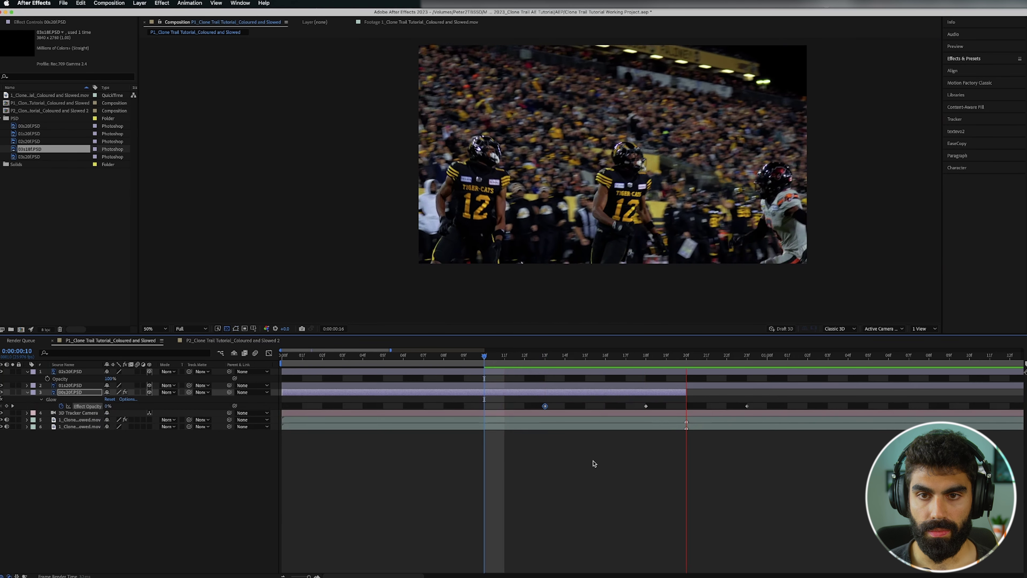
pyautogui.press('space')
pyautogui.moveTo(533, 357); pyautogui.dragTo(390, 376)
pyautogui.press('space')
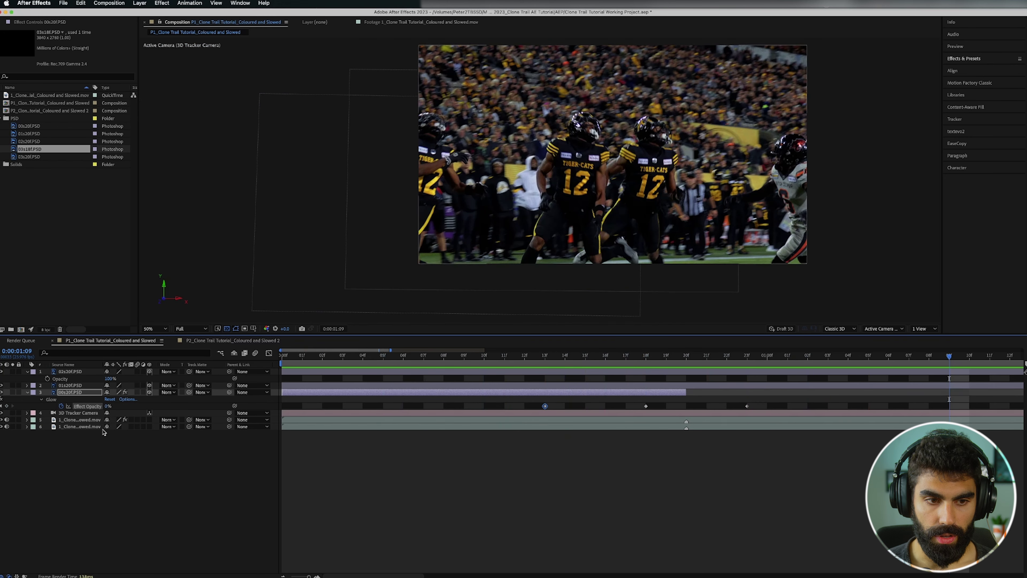
# Copy the keyframed Glow effect from the 00s20f.PSD layer, with the current time at its first keyframe, 0:00:00:13
pyautogui.click(102, 436)
pyautogui.click(78, 399)
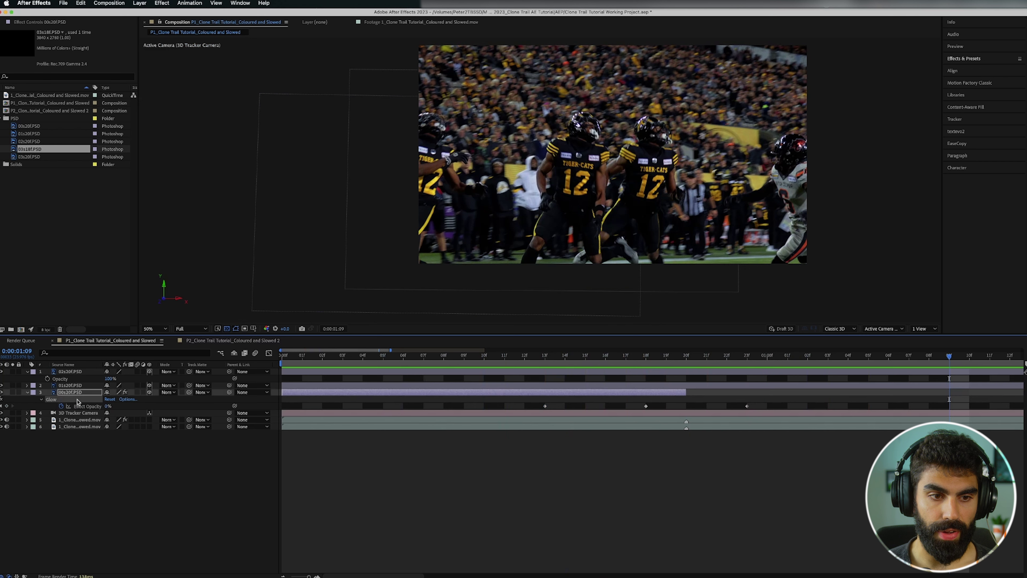
pyautogui.click(545, 406)
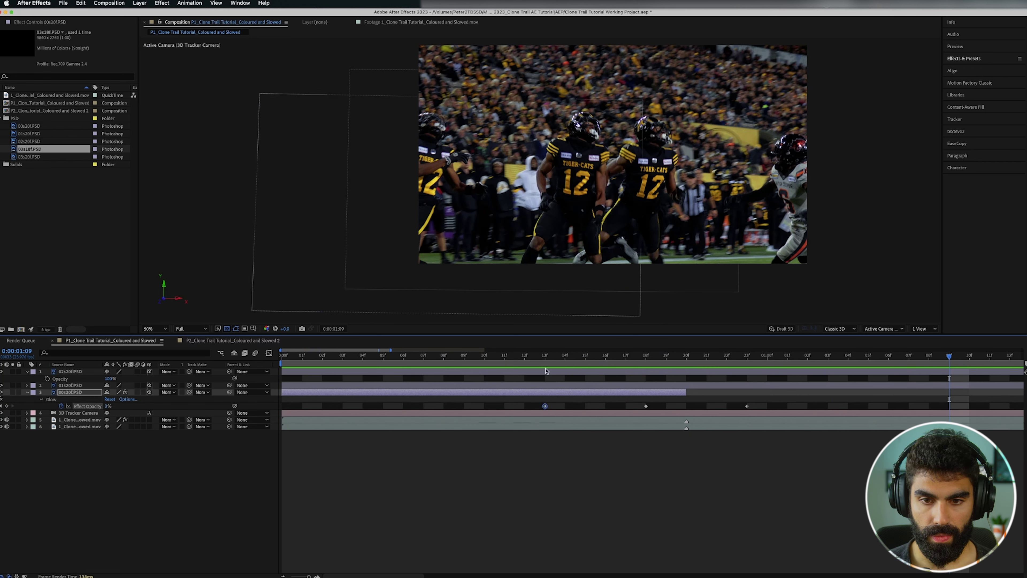
pyautogui.click(546, 360)
pyautogui.click(148, 450)
pyautogui.click(73, 401)
# Paste the animated Glow onto the 01s20f.PSD layer at 0:00:01:13 and show its keyframes
pyautogui.click(75, 386)
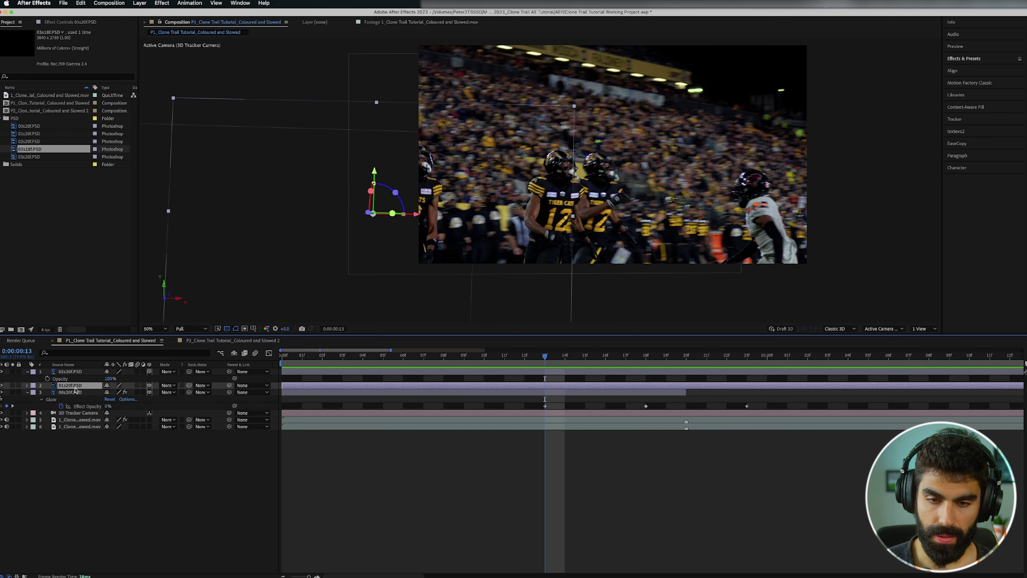
pyautogui.press(',')
pyautogui.press('super+shift+Right')
pyautogui.press('super+shift+Right')
pyautogui.press('super+Right')
pyautogui.press('super+Right')
pyautogui.press('super+Right')
pyautogui.press('super+Right')
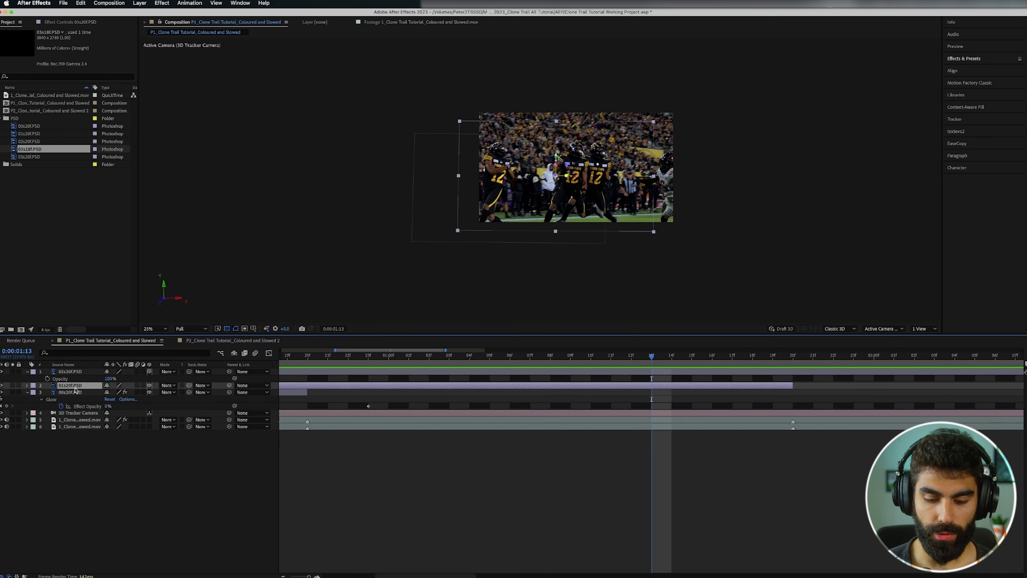
pyautogui.press('-')
pyautogui.press('-')
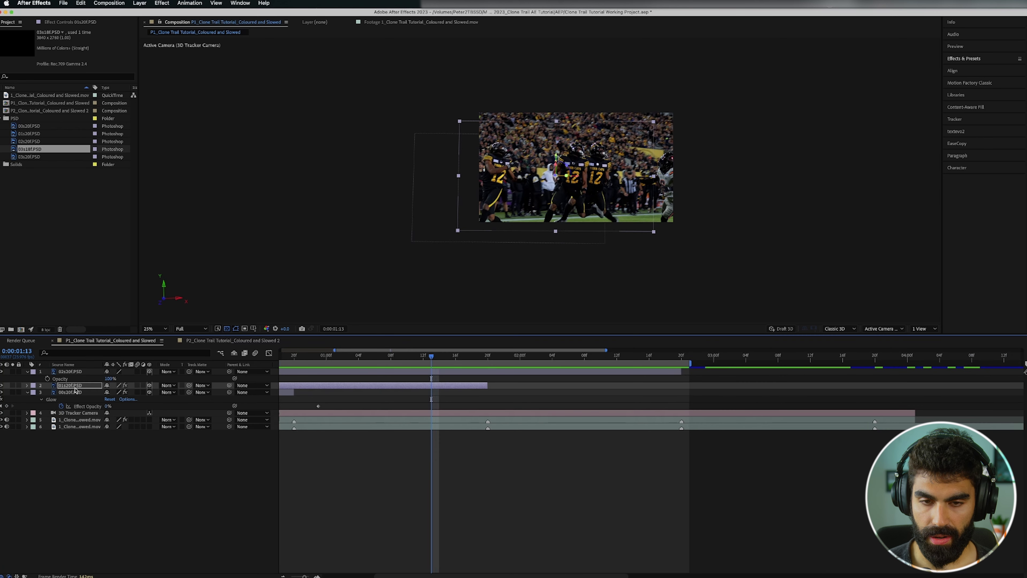
pyautogui.press('u')
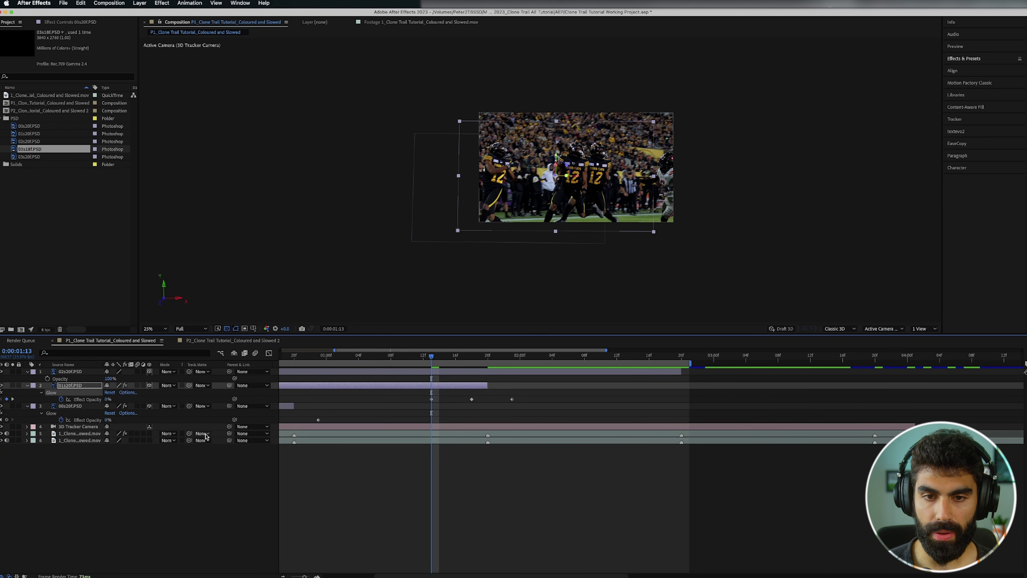
# Check the pasted glow's last keyframe against the point three frames past the 01s20f.PSD layer's end
pyautogui.click(487, 358)
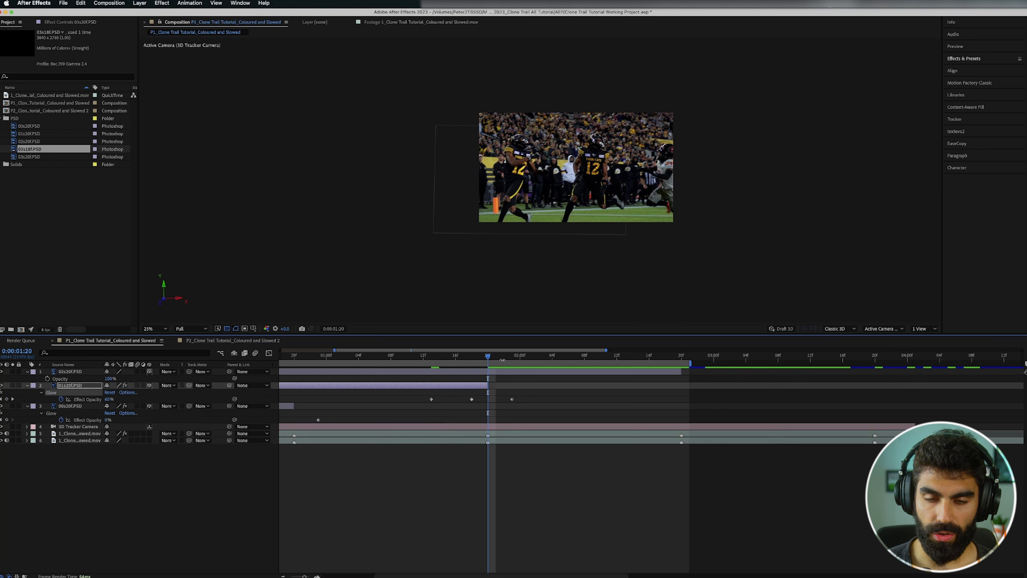
pyautogui.press('pagedown')
pyautogui.press('pagedown')
pyautogui.press('pagedown')
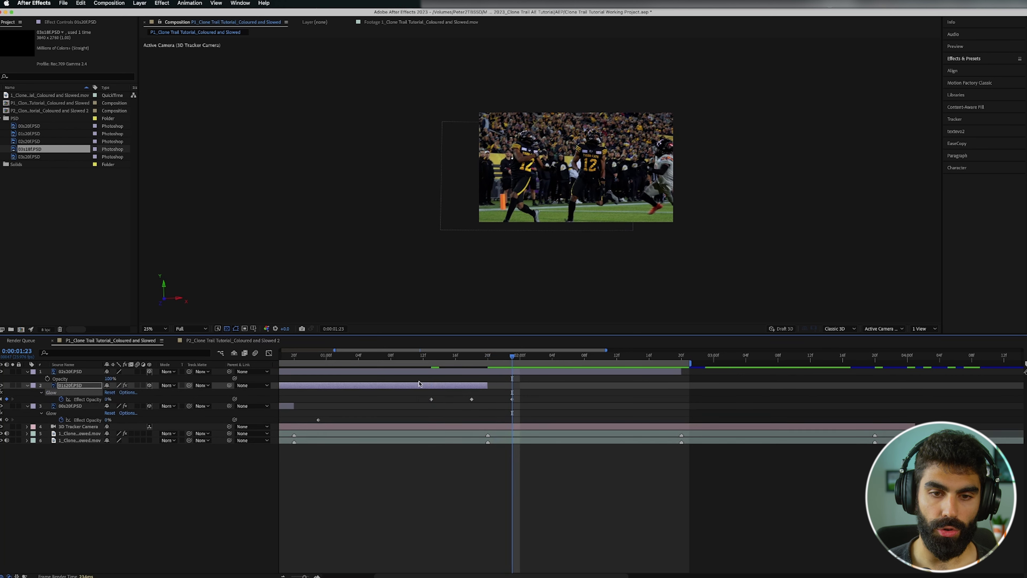
# Paste the animated Glow onto the 02s20f.PSD layer at 0:00:02:13, seven frames before its end, and scrub through the glow
pyautogui.moveTo(489, 361); pyautogui.dragTo(682, 358)
pyautogui.click(678, 372)
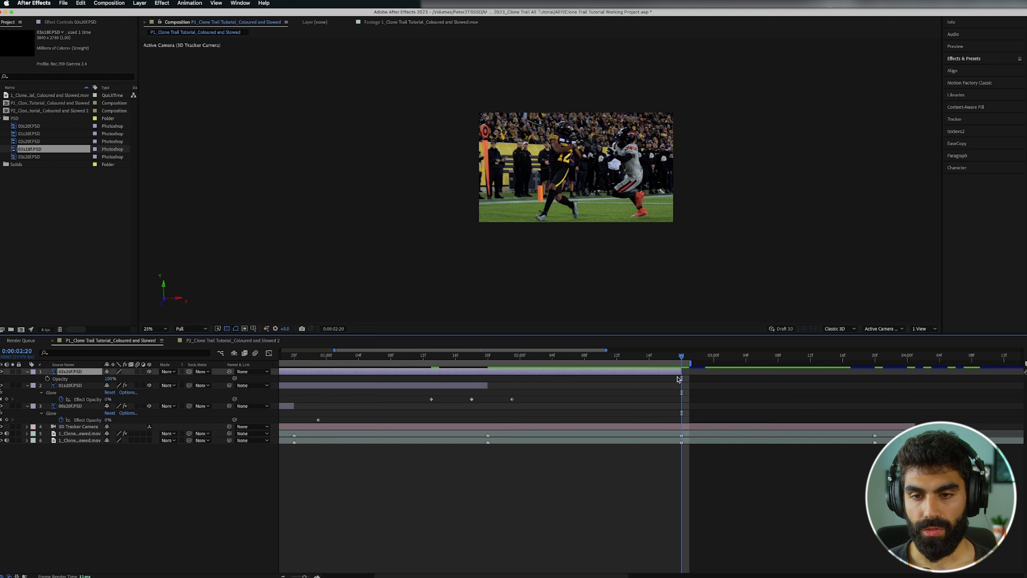
pyautogui.press('pageup')
pyautogui.press('pageup')
pyautogui.press('pageup')
pyautogui.press('pageup')
pyautogui.press('pageup')
pyautogui.press('pageup')
pyautogui.press('pageup')
pyautogui.press('super+v')
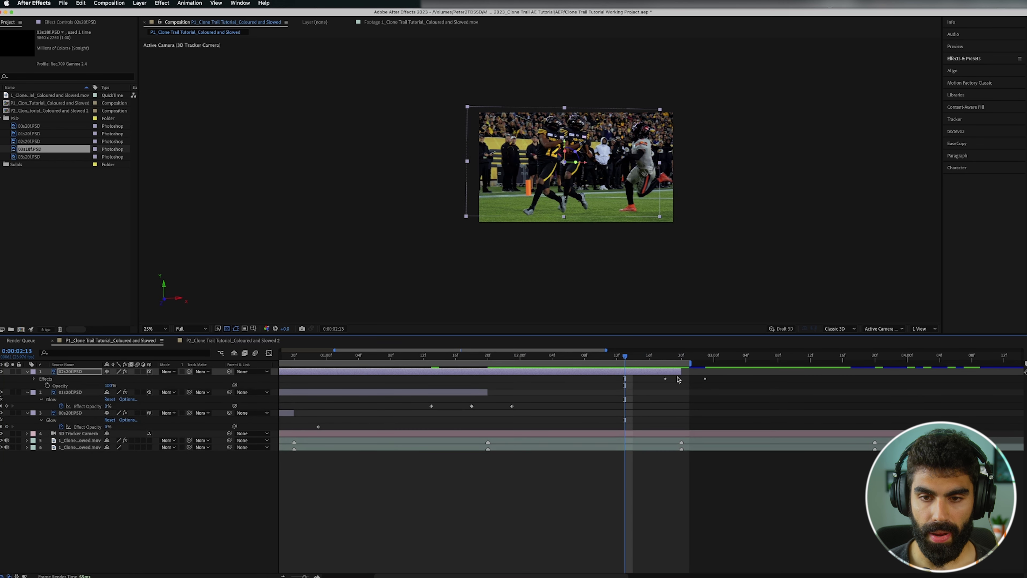
pyautogui.moveTo(630, 360); pyautogui.dragTo(671, 360)
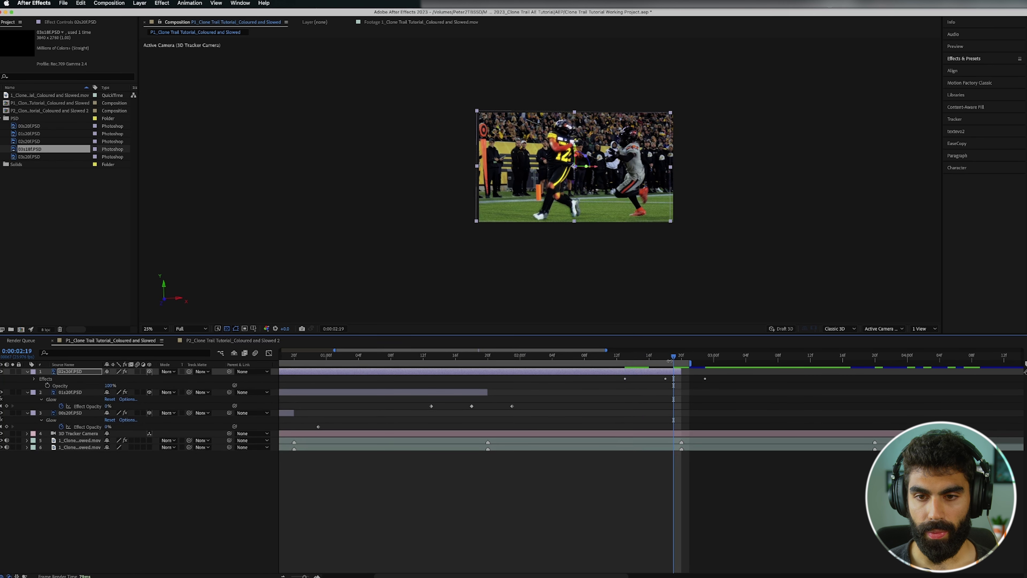
# In the P2 composition, paste the animated Glow onto the 03s18f.PSD layer seven frames before its end at 0:00:03:18
pyautogui.click(251, 340)
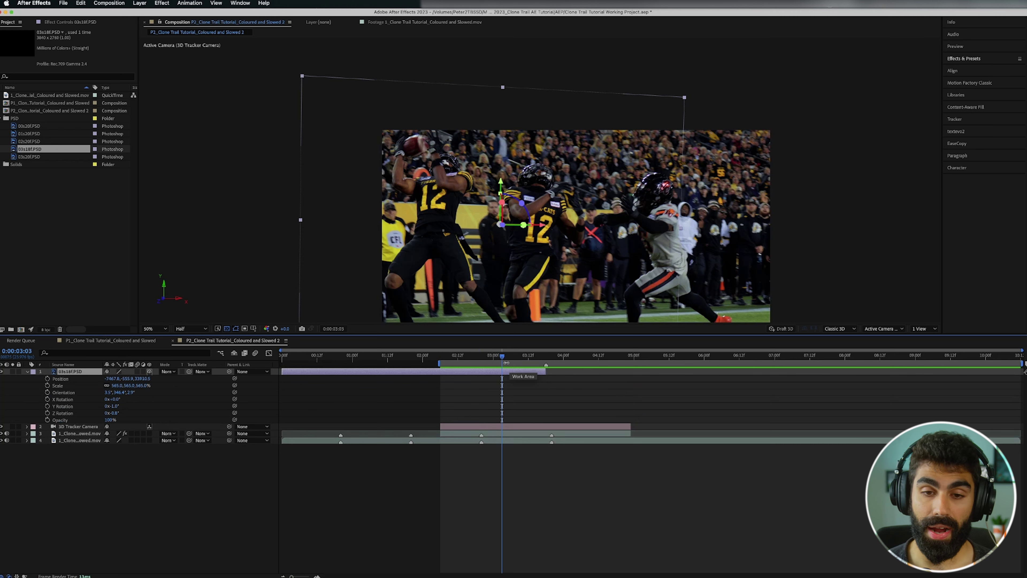
pyautogui.moveTo(543, 357); pyautogui.dragTo(546, 358)
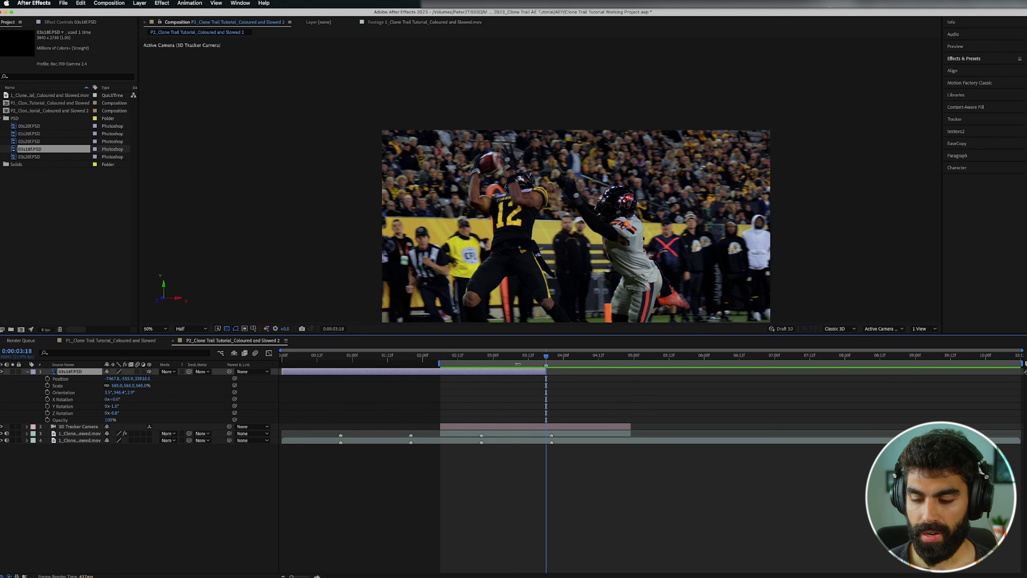
pyautogui.press('pageup')
pyautogui.press('pageup')
pyautogui.press('pageup')
pyautogui.press('pageup')
pyautogui.press('pageup')
pyautogui.press('pageup')
pyautogui.press('pageup')
pyautogui.press('super+v')
# Preview the P2 composition from 0:00:02:13 and step through the frames around 0:00:03:05 to inspect the clone's alignment
pyautogui.moveTo(528, 357); pyautogui.dragTo(461, 356)
pyautogui.press('space')
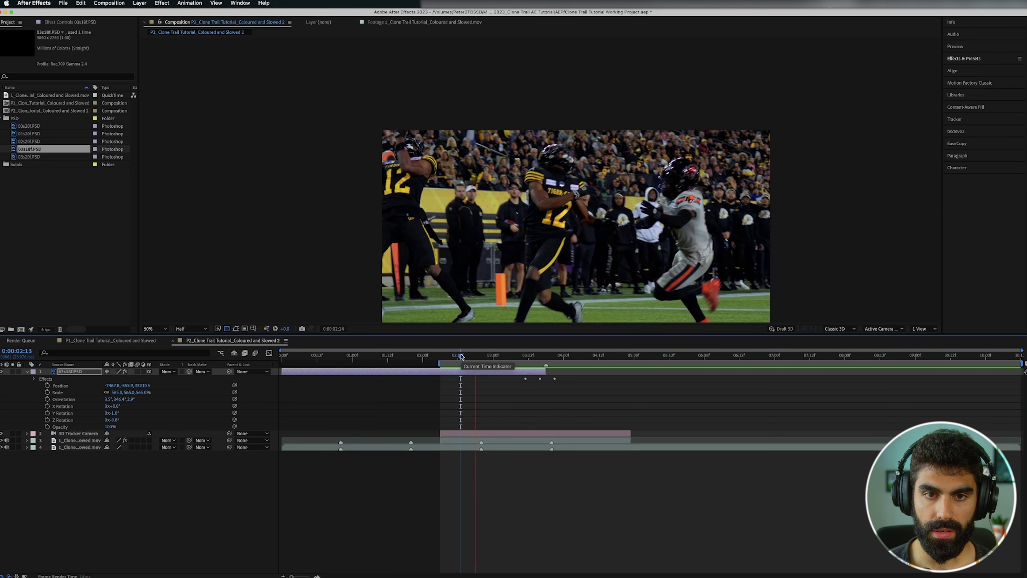
pyautogui.click(467, 357)
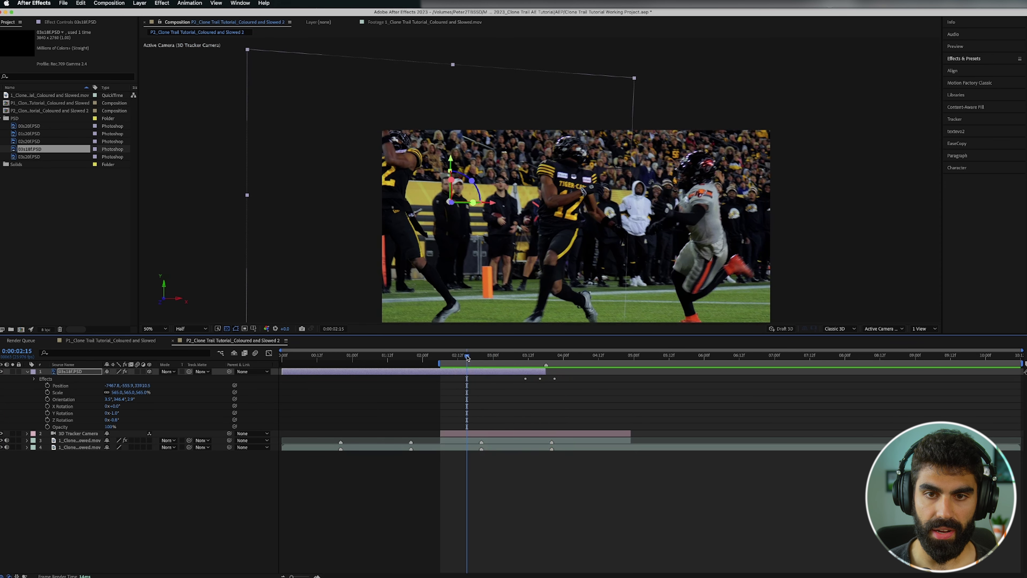
pyautogui.press('space')
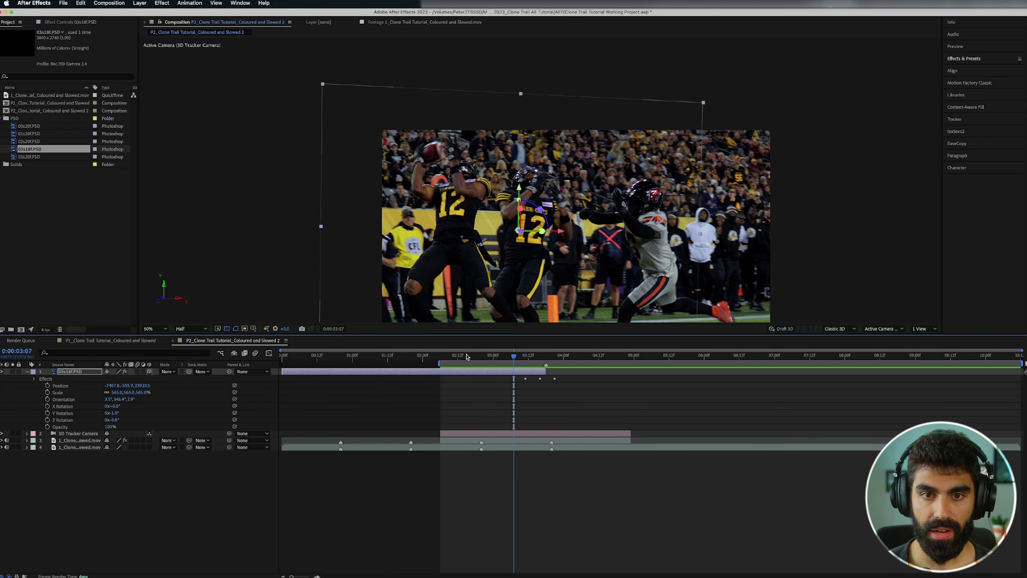
pyautogui.press('super+Right')
pyautogui.press('super+Left')
pyautogui.press('super+Left')
pyautogui.press('super+Left')
pyautogui.press('super+Left')
pyautogui.press('super+Right')
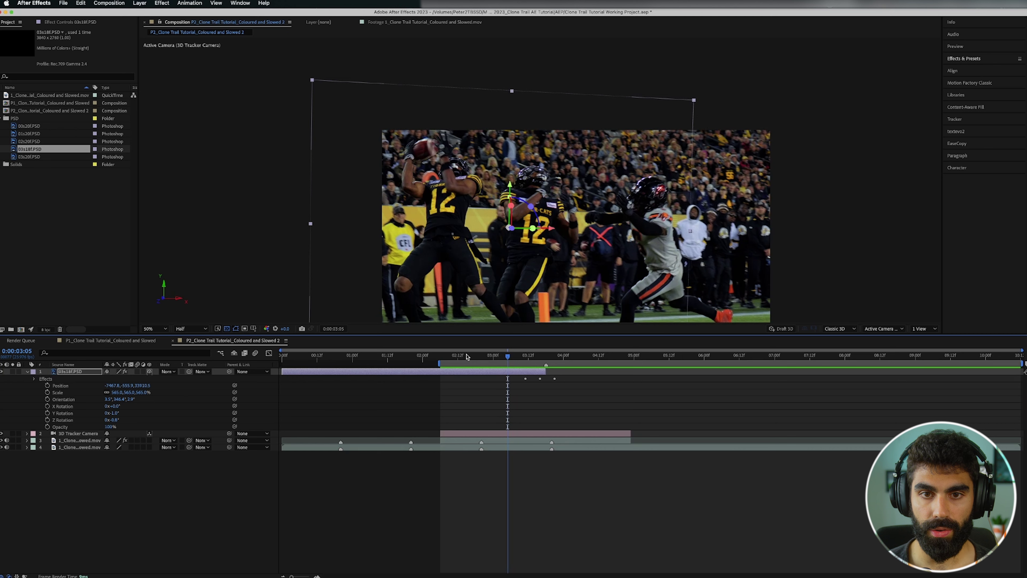
# Keyframe the Position of the 03s18f.PSD layer at 0:00:03:05 and again at 0:00:03:07
pyautogui.hotkey('alt', 'shift', 'p')
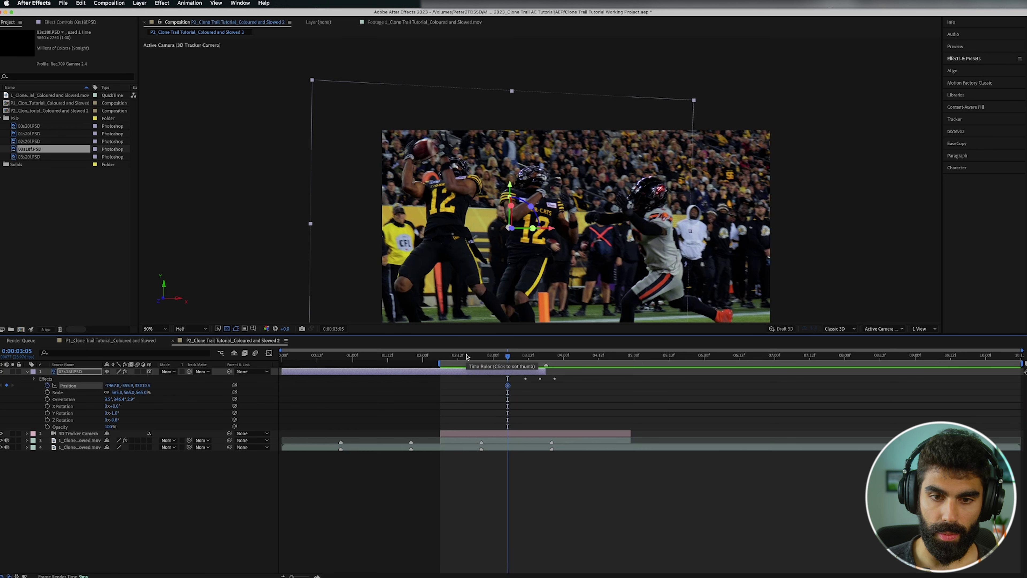
pyautogui.press('.')
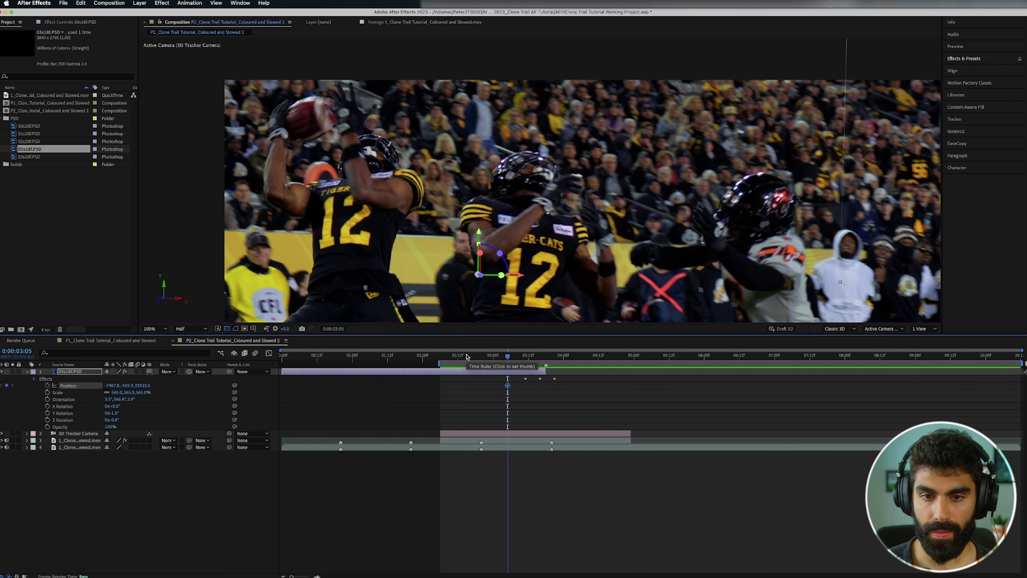
pyautogui.press('pagedown')
pyautogui.press('pagedown')
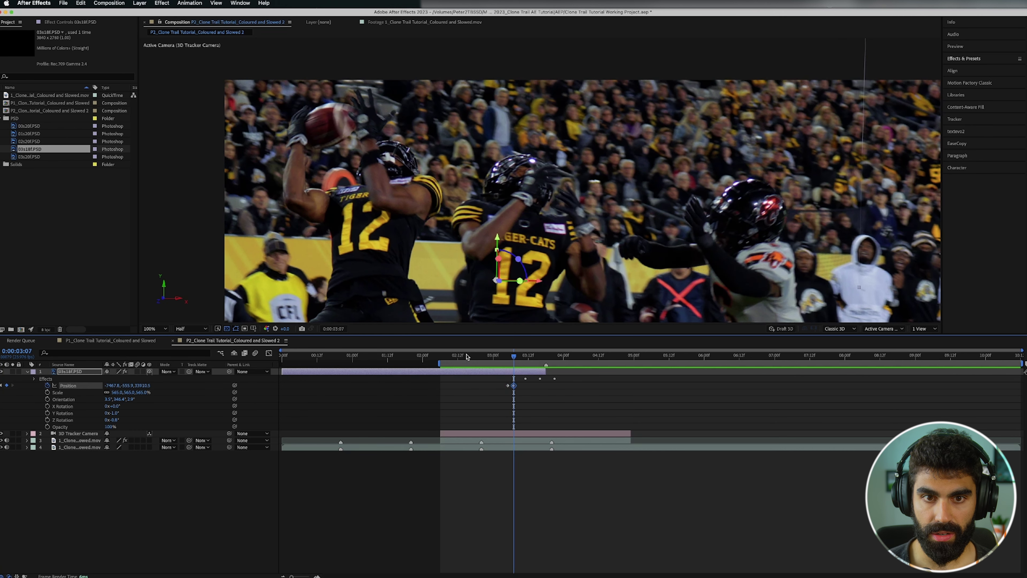
# Nudge the 03s18f.PSD clone rightward at 0:00:03:06 to correct its drift, preview the motion, and save the project
pyautogui.press('pageup')
pyautogui.press('pageup')
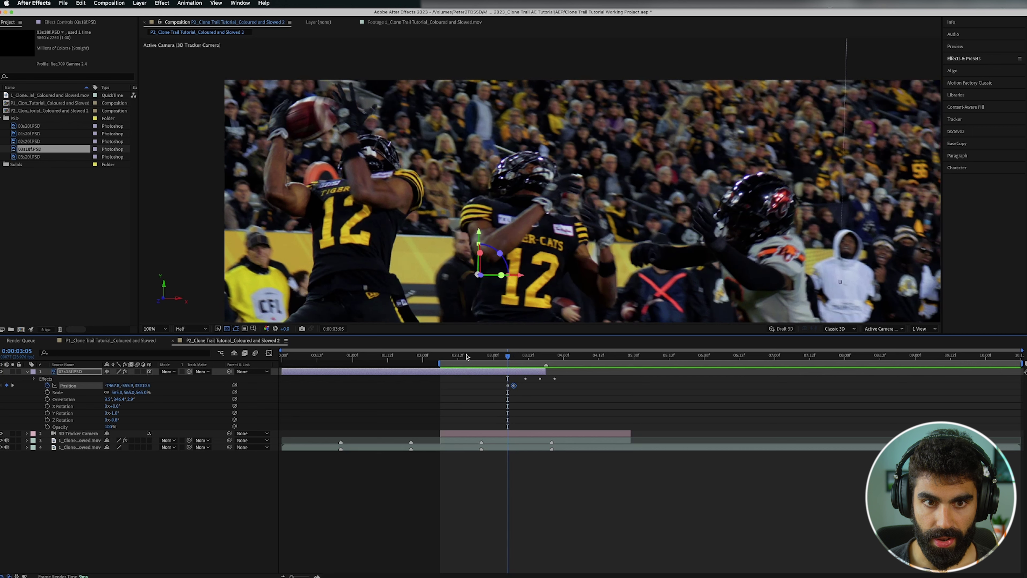
pyautogui.press('pagedown')
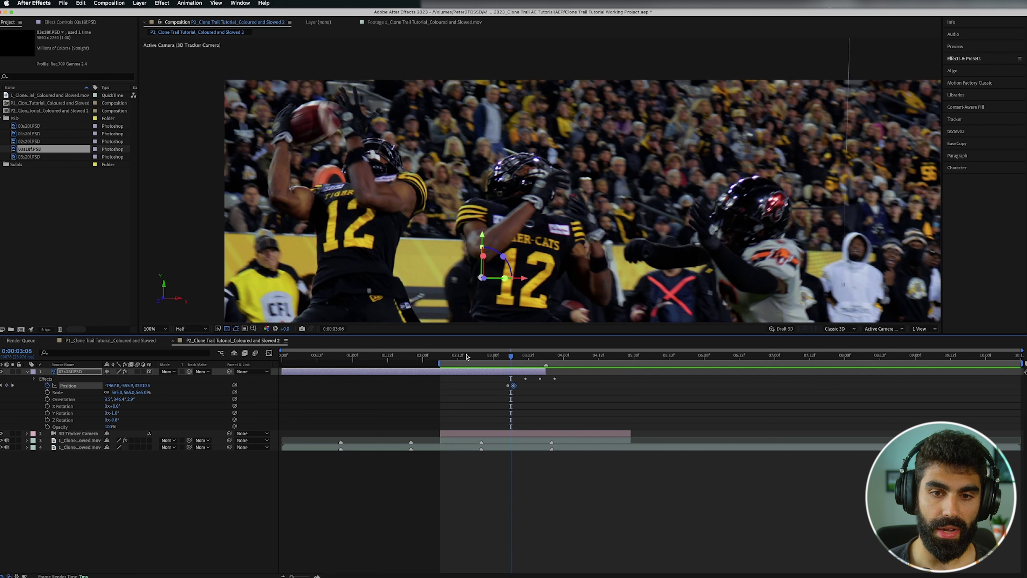
pyautogui.press('Right')
pyautogui.press('Right')
pyautogui.press('Right')
pyautogui.press('Right')
pyautogui.press('Right')
pyautogui.press('Right')
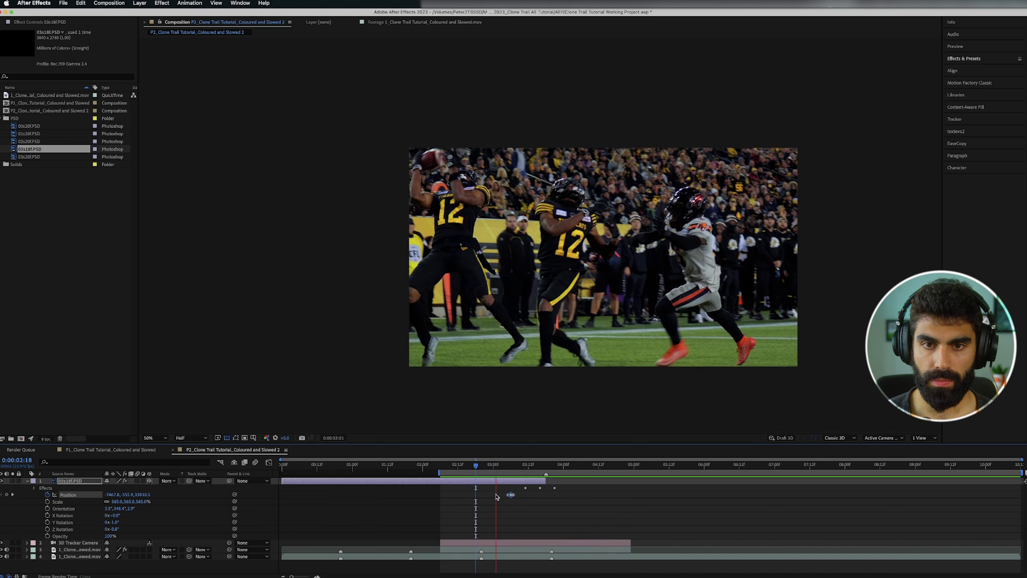
pyautogui.press('super+s')
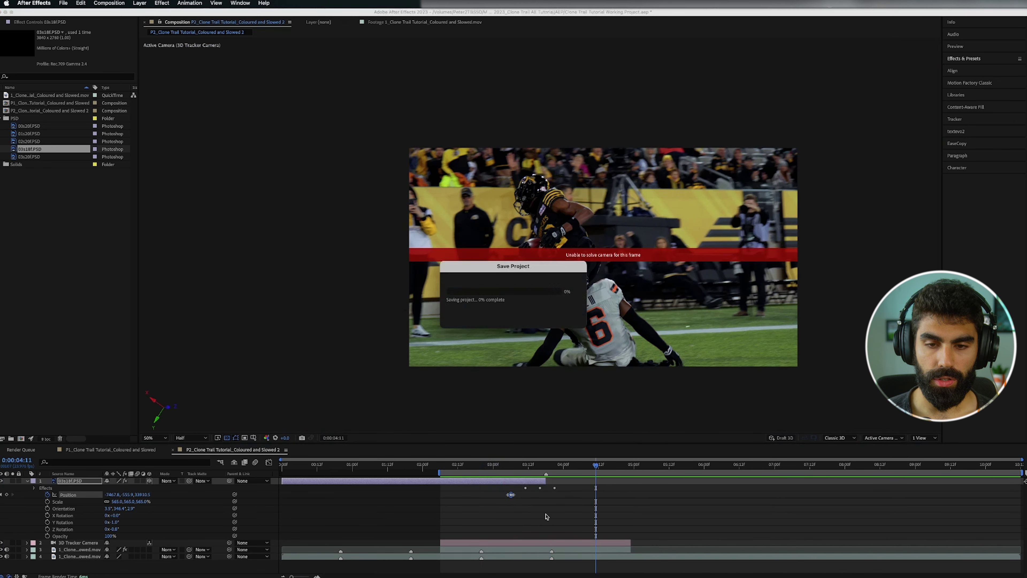
# Trim the end of the upper footage layer in the P2 composition to 0:00:03:22 and scrub past the cut
pyautogui.click(512, 467)
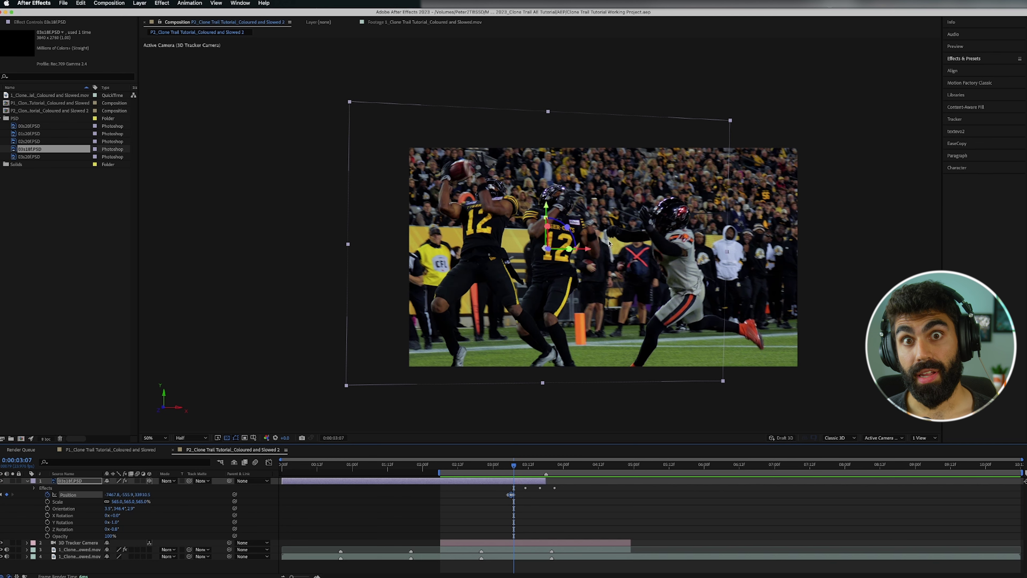
pyautogui.click(539, 509)
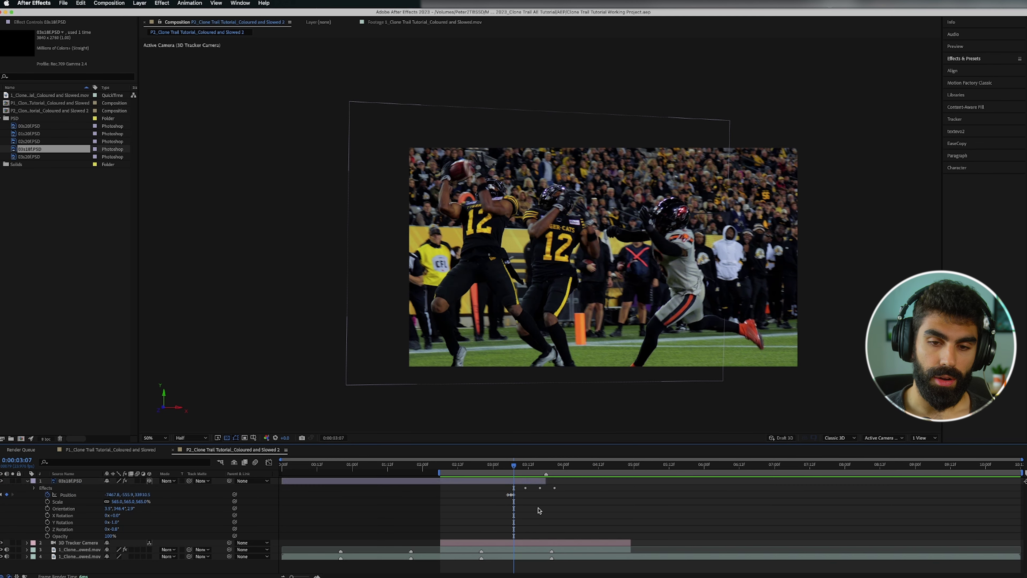
pyautogui.moveTo(549, 469); pyautogui.dragTo(557, 499)
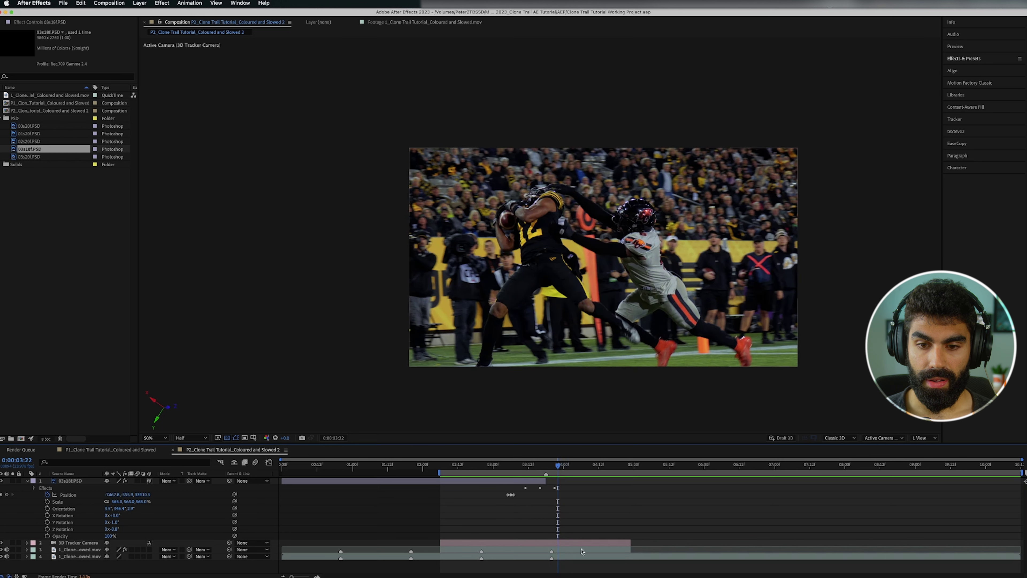
pyautogui.click(626, 551)
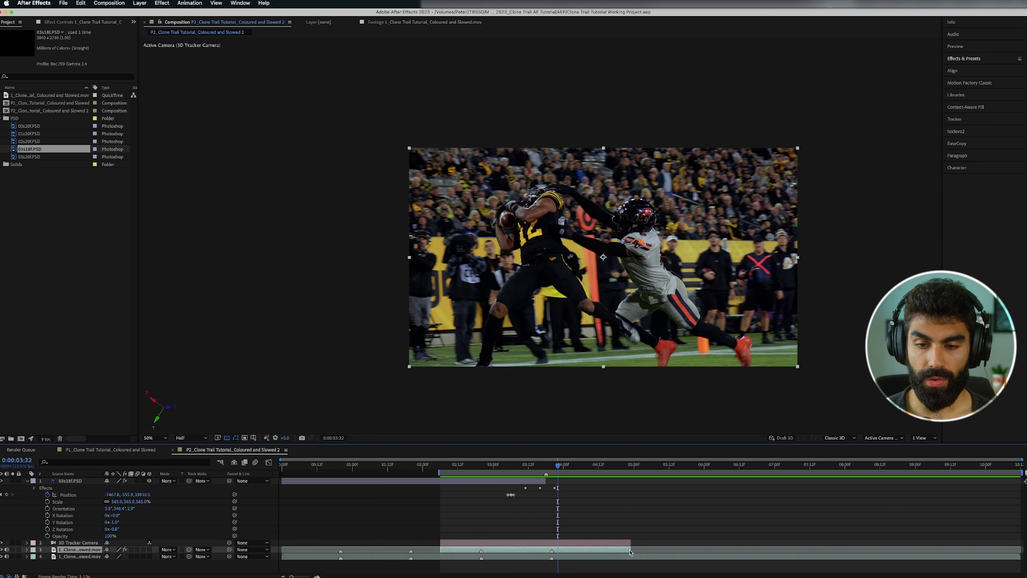
pyautogui.moveTo(629, 553); pyautogui.dragTo(558, 554)
pyautogui.moveTo(561, 468); pyautogui.dragTo(589, 466)
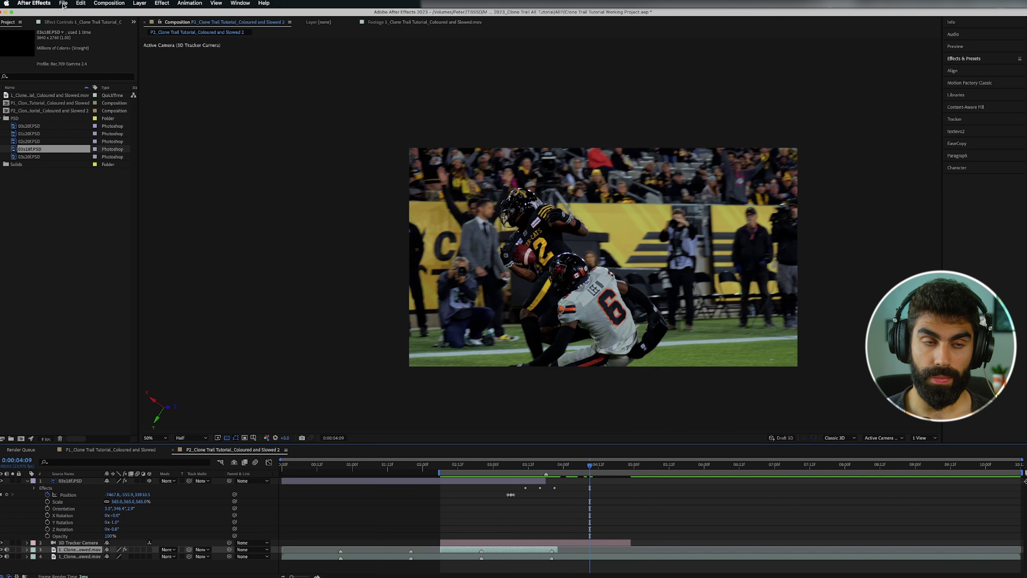
# Add the P2 composition to the Render Queue and set its output module to QuickTime format
pyautogui.click(63, 4)
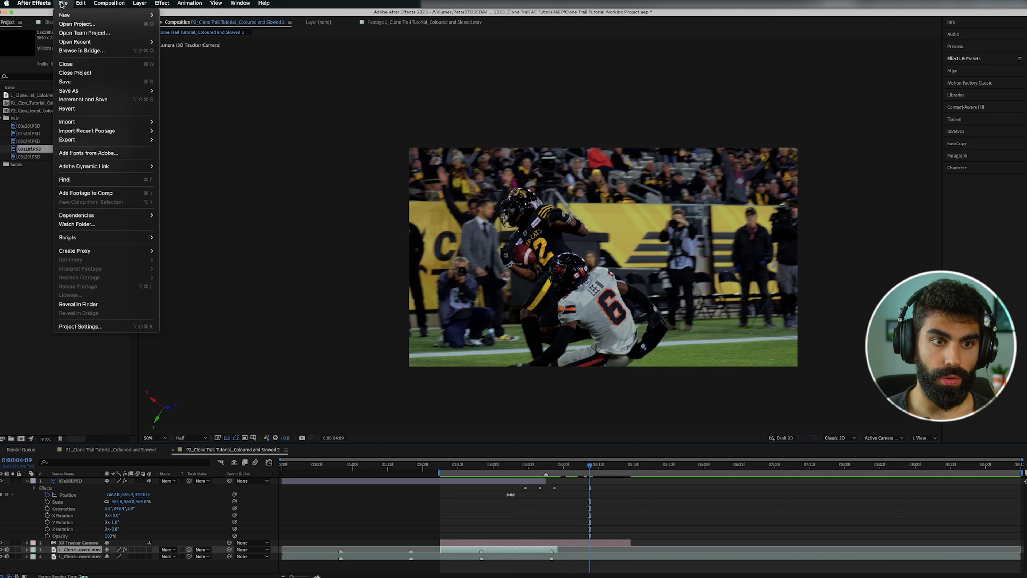
pyautogui.moveTo(101, 139)
pyautogui.click(189, 148)
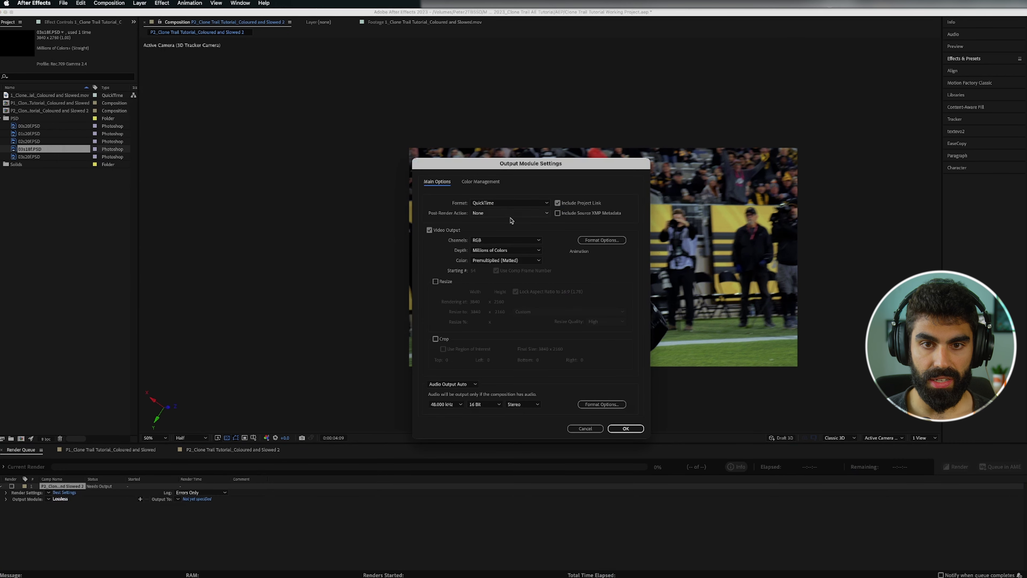
pyautogui.click(626, 428)
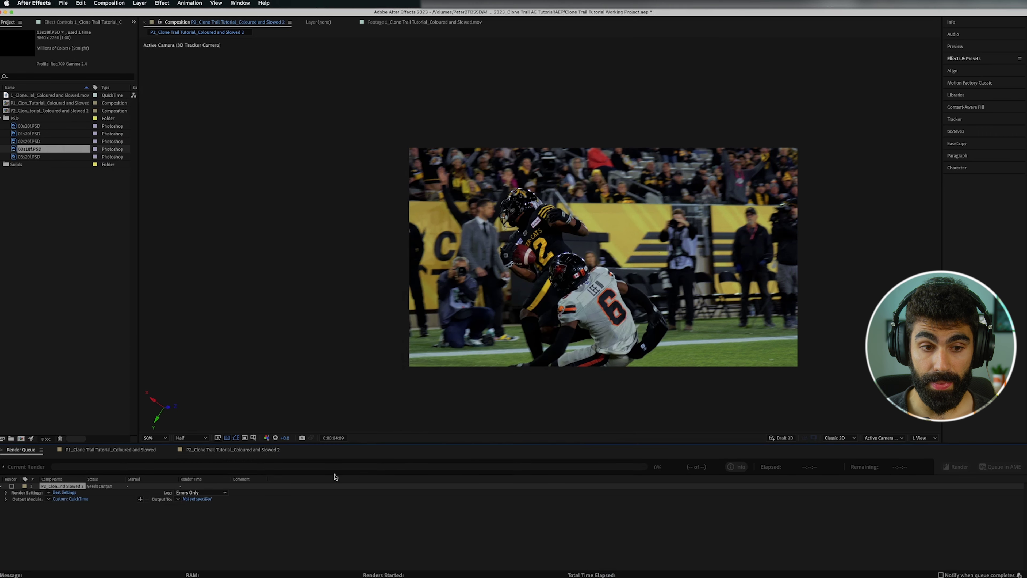
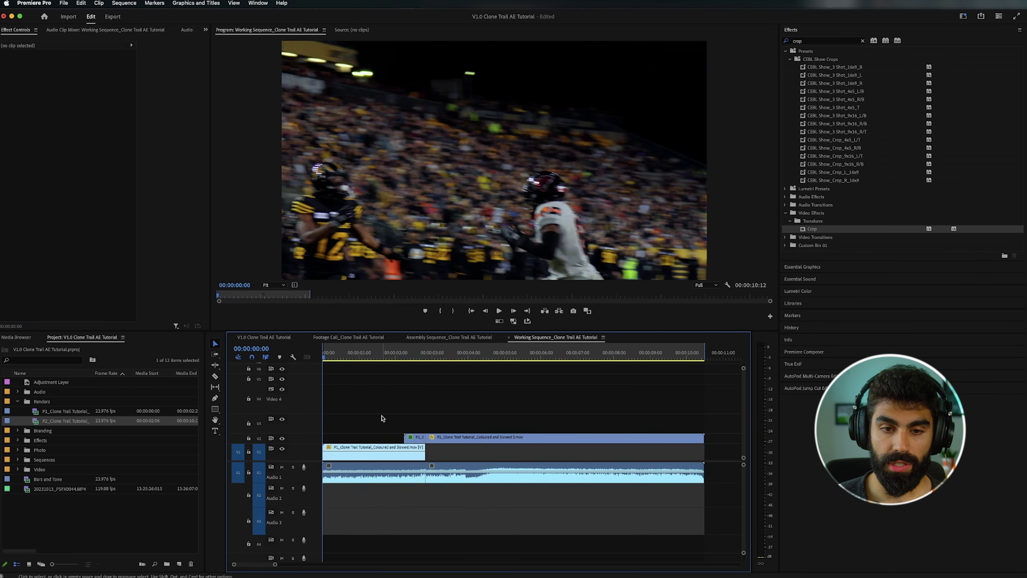
# Switch to Premiere Pro, play the start of the Working Sequence and scrub to 00:00:02:07
pyautogui.click(364, 452)
pyautogui.press('space')
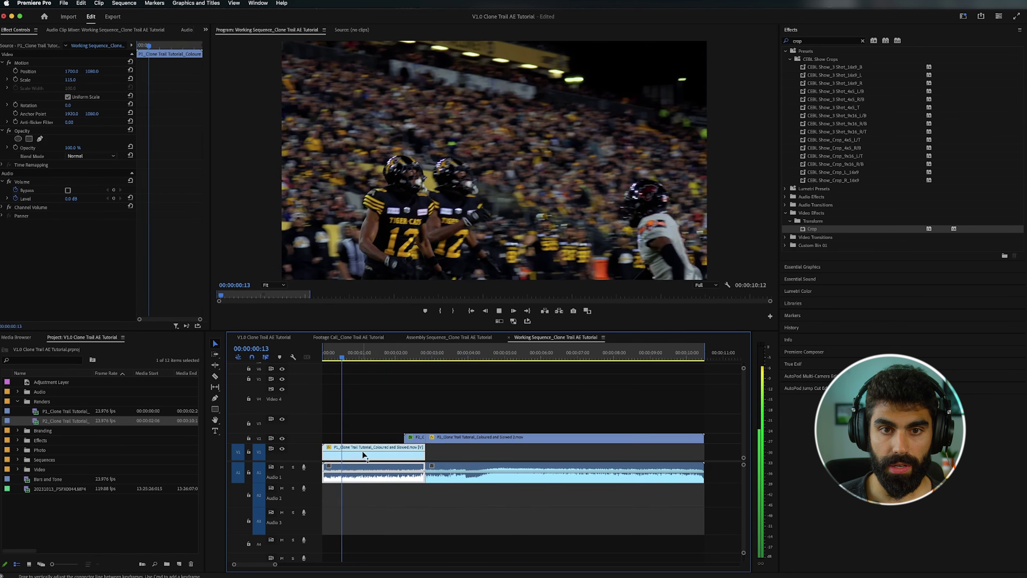
pyautogui.press('space')
pyautogui.moveTo(392, 362); pyautogui.dragTo(406, 361)
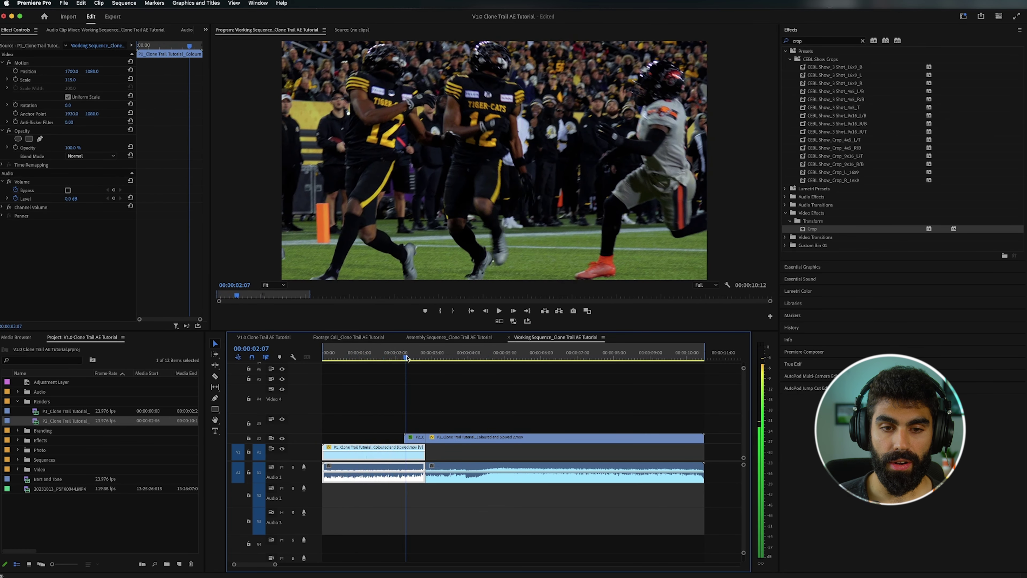
# Disable the P1 clip at 00:00:02:07 to isolate the overlapping P2 clip and examine its Crop settings
pyautogui.click(415, 438)
pyautogui.click(412, 454)
pyautogui.press('shift+super+e')
pyautogui.click(419, 441)
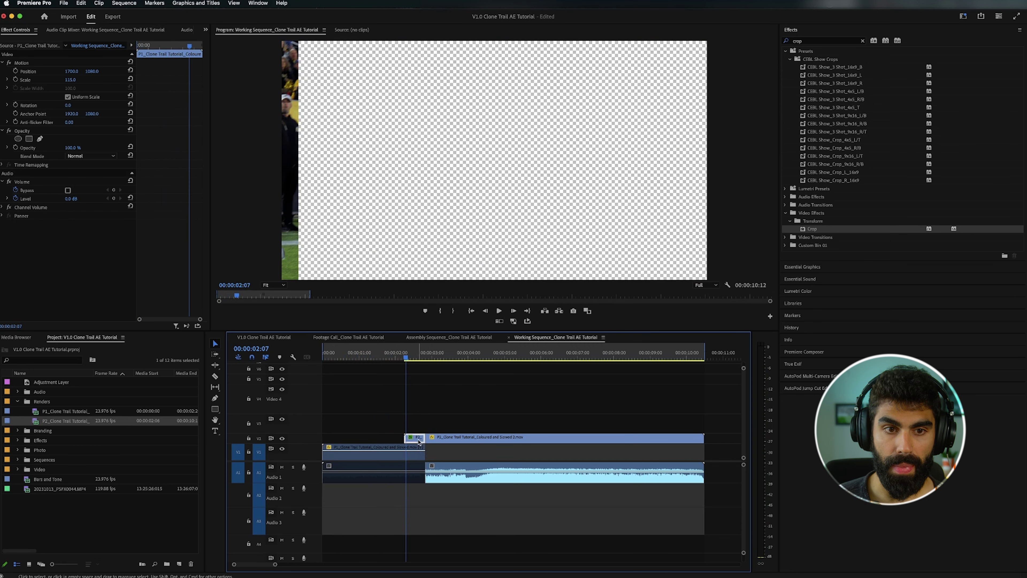
pyautogui.click(37, 174)
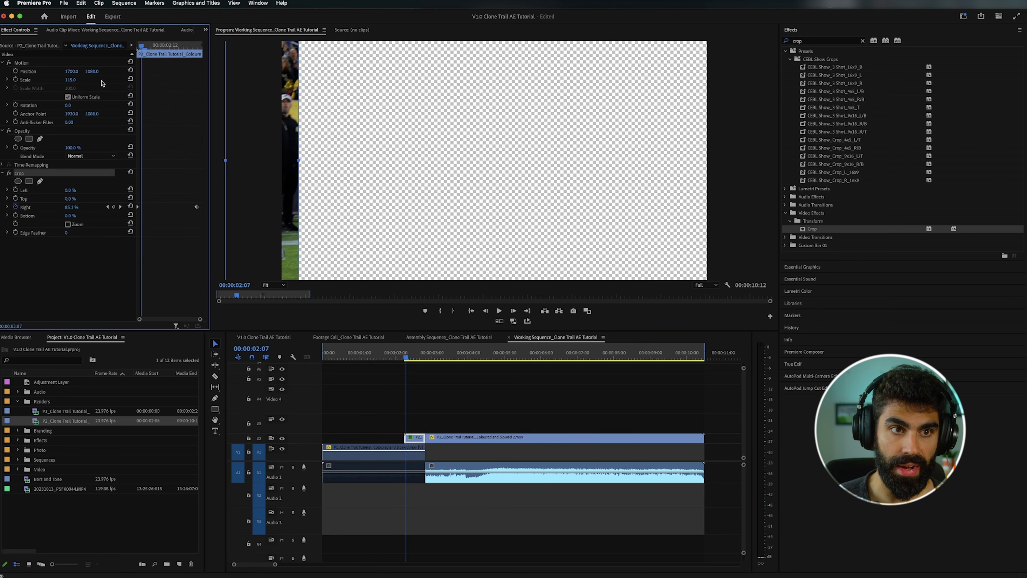
pyautogui.click(102, 82)
pyautogui.click(393, 451)
pyautogui.click(437, 441)
pyautogui.click(418, 440)
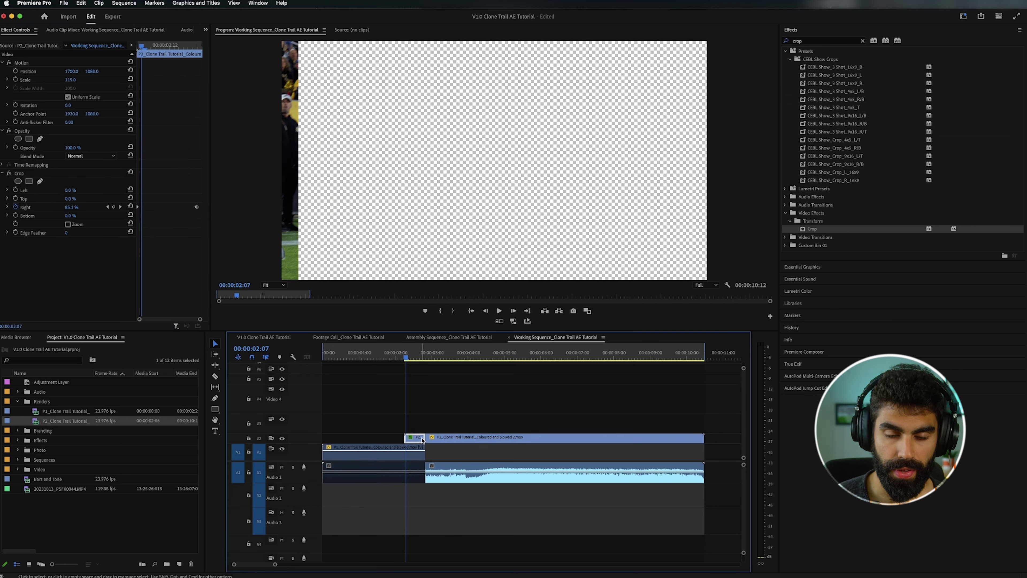
# Step through the P2 clip's animated Right crop up to 00:00:02:19 and compare the frame with the P1 clip enabled and disabled
pyautogui.press('Left')
pyautogui.press('Left')
pyautogui.press('Right')
pyautogui.press('Right')
pyautogui.press('Right')
pyautogui.press('Right')
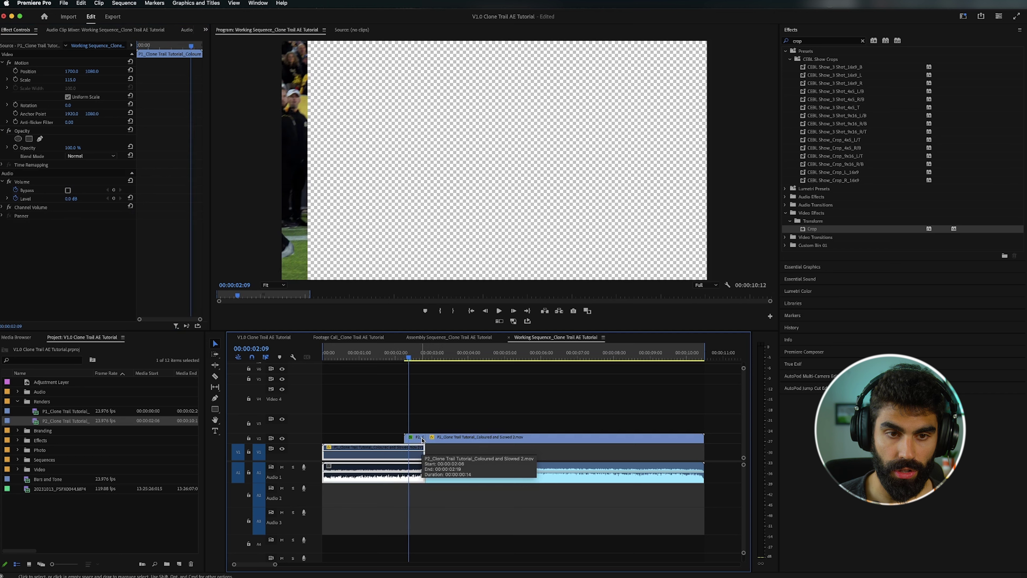
pyautogui.press('Right')
pyautogui.press('Right')
pyautogui.press('Right')
pyautogui.press('Right')
pyautogui.press('Right')
pyautogui.press('Right')
pyautogui.press('Right')
pyautogui.press('Right')
pyautogui.press('Right')
pyautogui.press('Right')
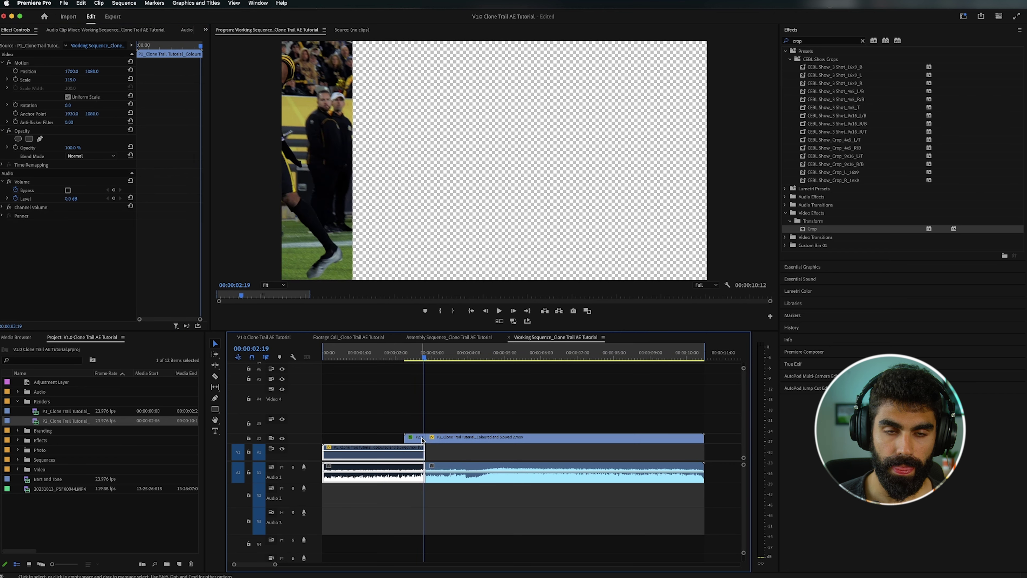
pyautogui.click(420, 439)
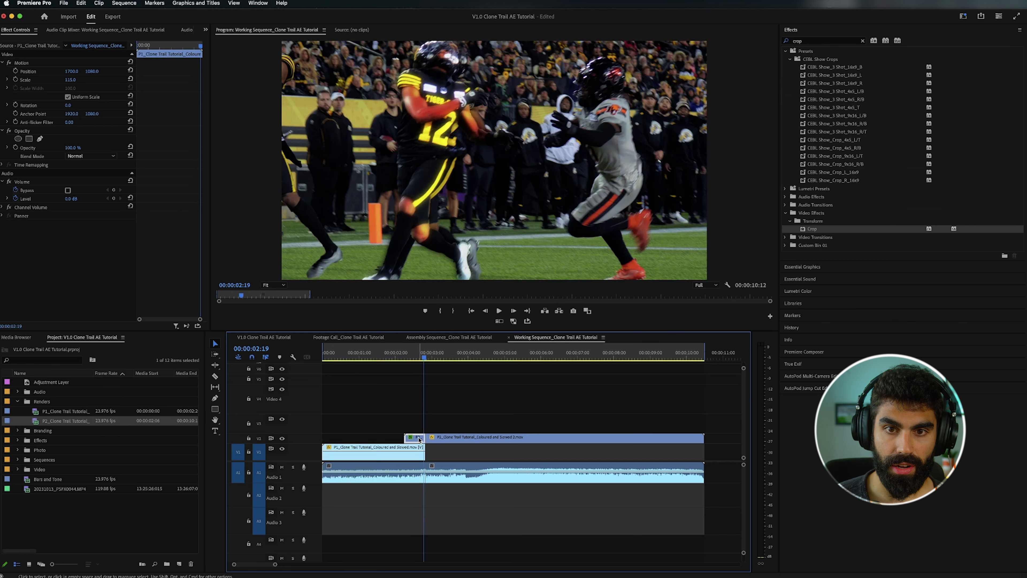
pyautogui.click(416, 452)
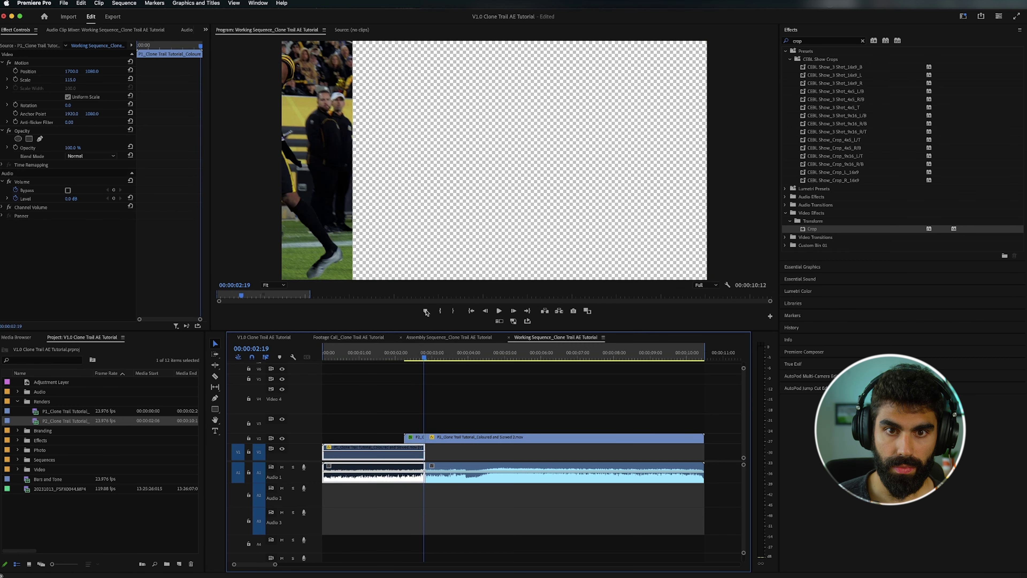
pyautogui.click(422, 436)
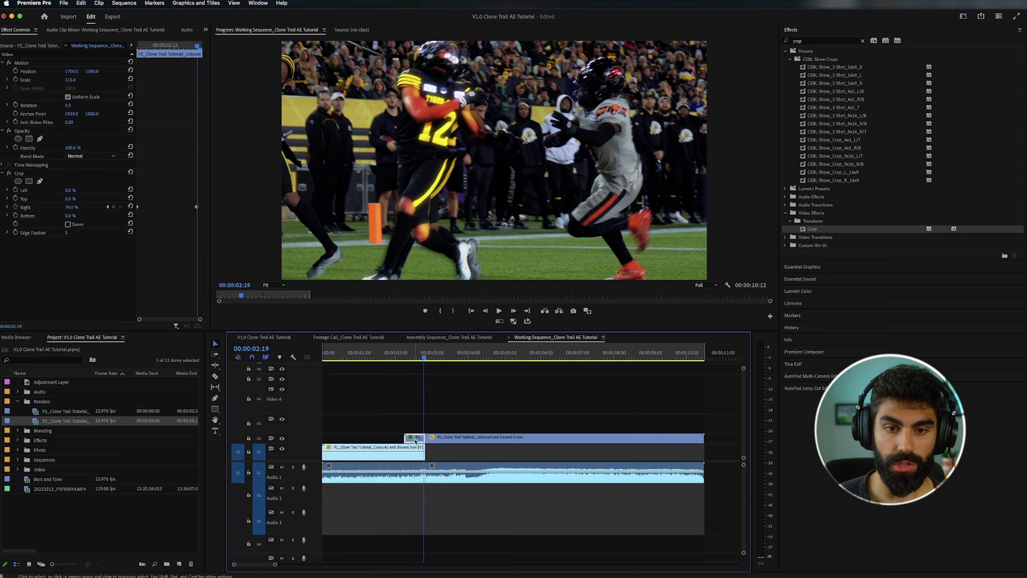
# Compare the P2 clip with its Crop effect off and on at 00:00:02:19, and play the remaining sequence
pyautogui.click(9, 173)
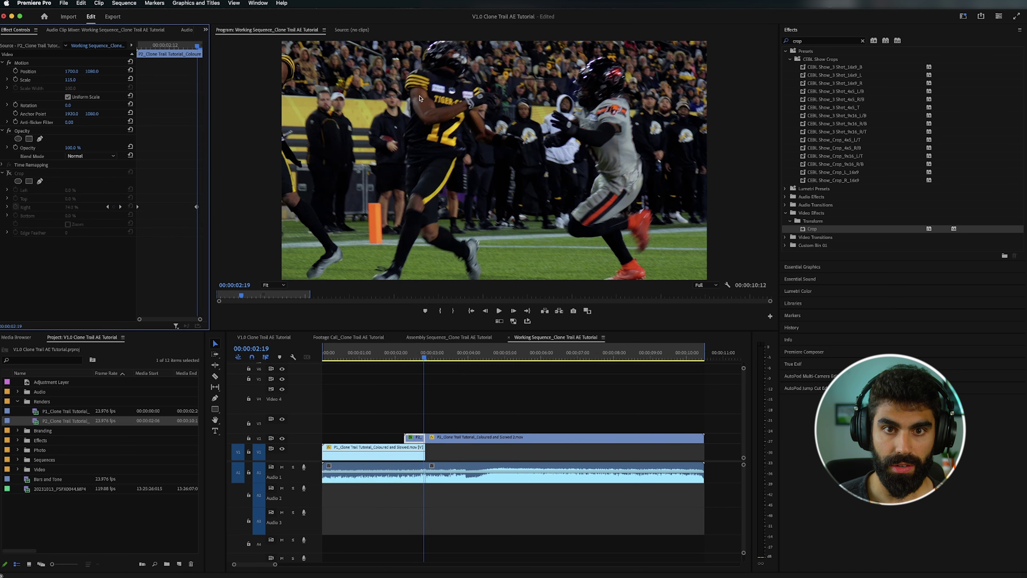
pyautogui.click(10, 173)
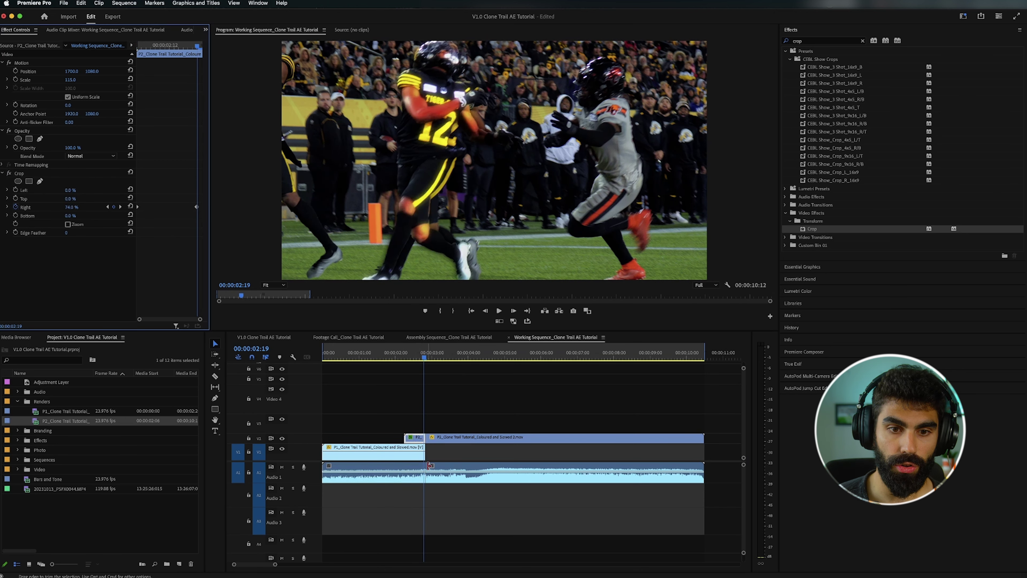
pyautogui.click(411, 459)
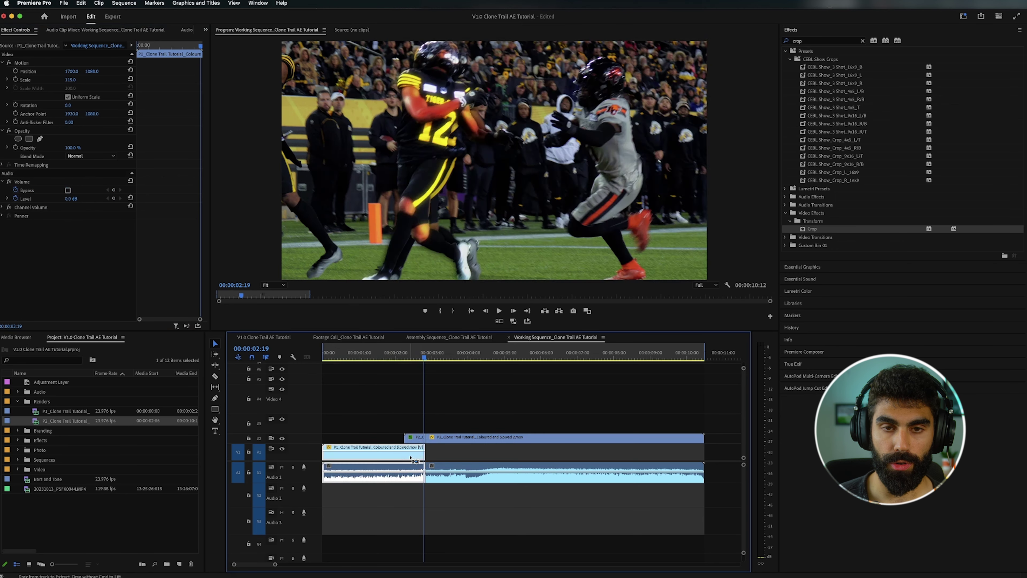
pyautogui.click(419, 439)
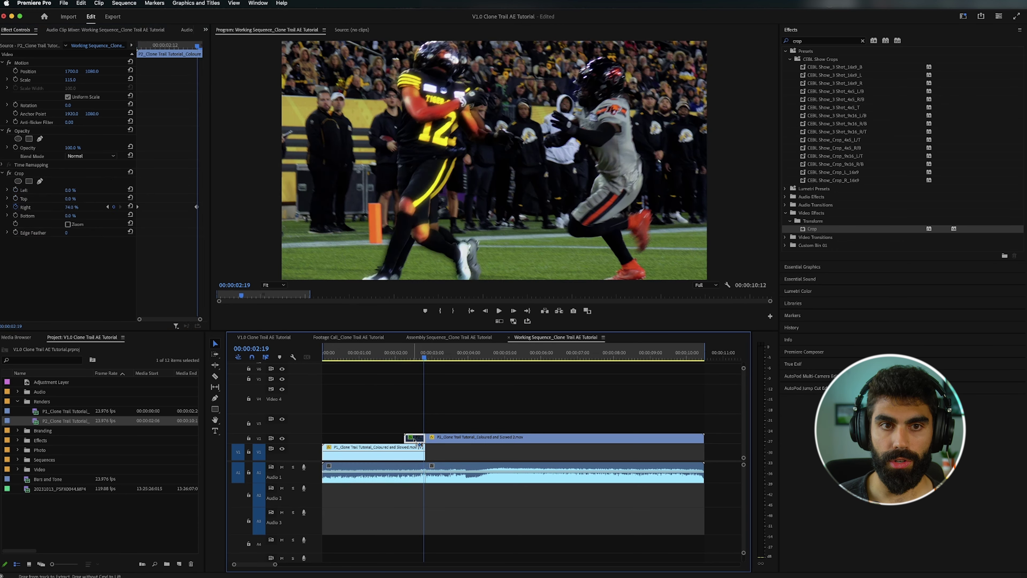
pyautogui.click(450, 439)
pyautogui.press('space')
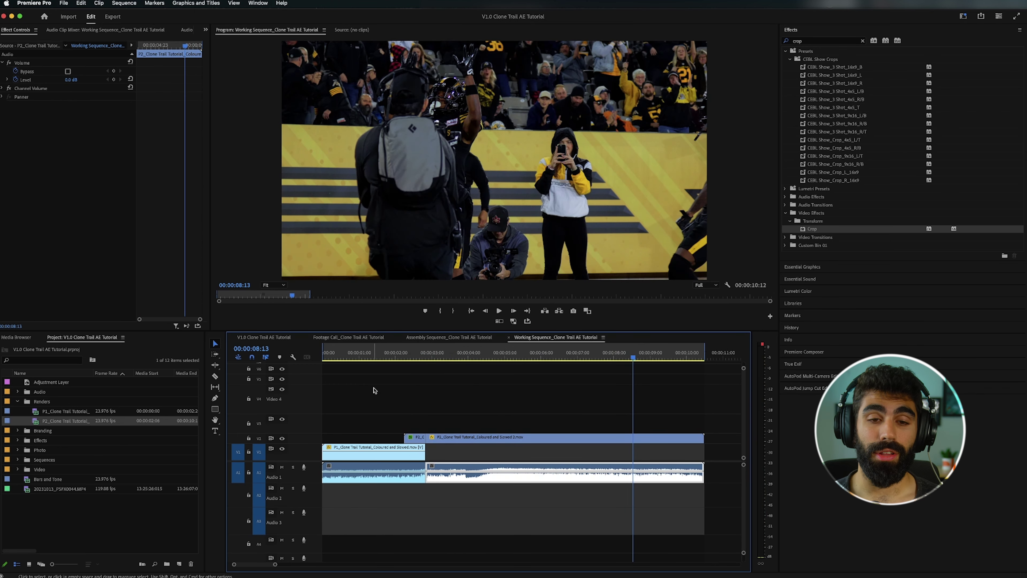
# Find ALSFX_Beeps_Reverberant ding_05.wav in the project, mark a single ding with in and out points, and add it to Audio 2
pyautogui.click(345, 362)
pyautogui.moveTo(343, 357)
pyautogui.mouseDown()
pyautogui.moveTo(323, 355)
pyautogui.moveTo(353, 356)
pyautogui.mouseUp()
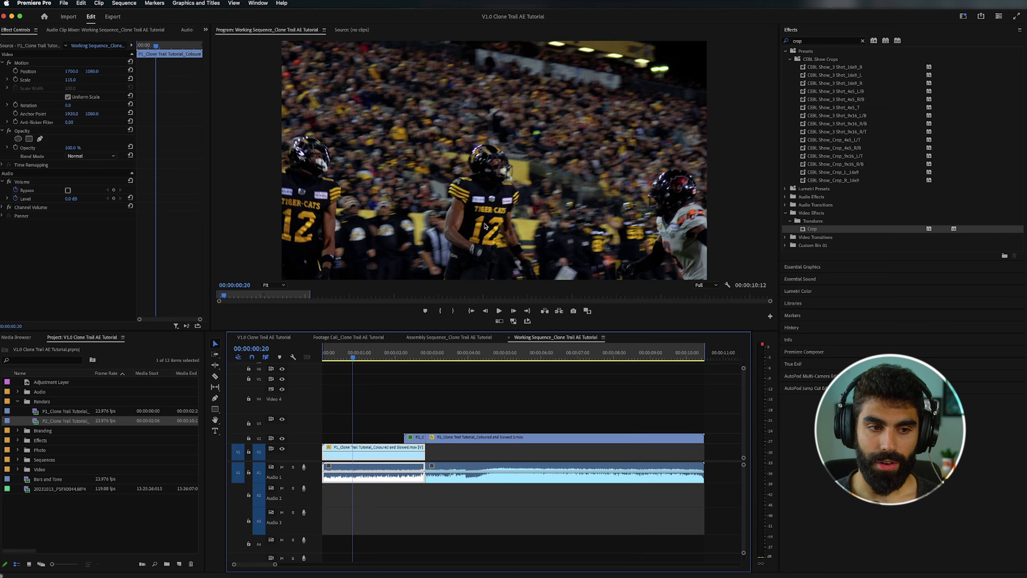
pyautogui.click(58, 361)
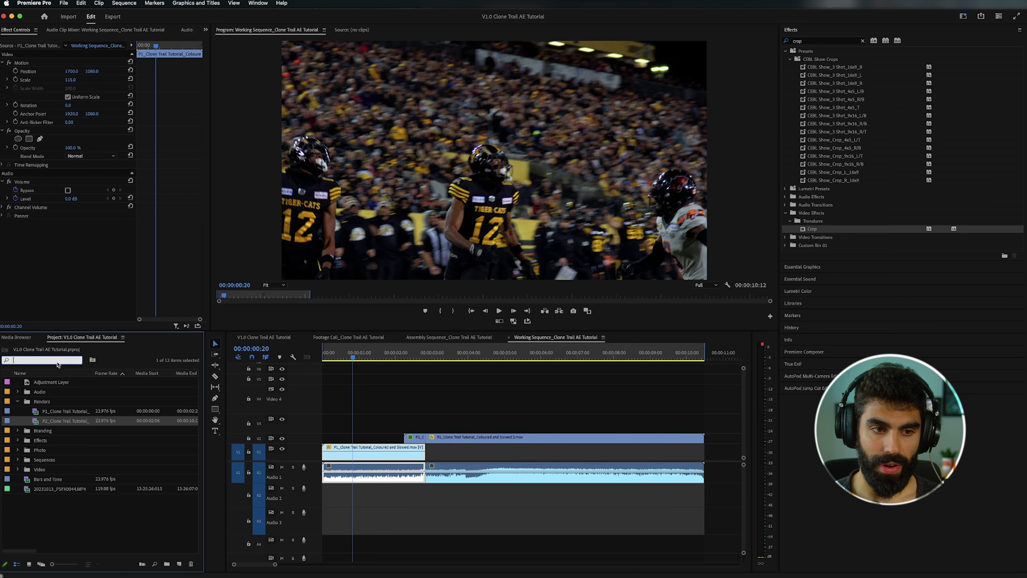
pyautogui.press('i')
pyautogui.press('space')
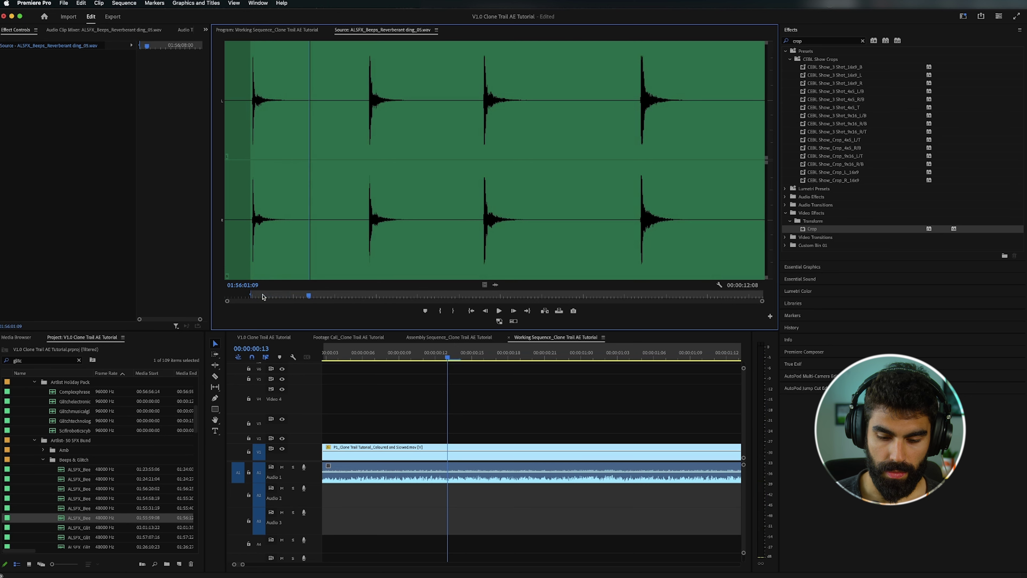
pyautogui.press('o')
pyautogui.moveTo(490, 285); pyautogui.dragTo(457, 503)
# Align the ding on Audio 2 with the clone at 00:00:00:20 and set the Audio 2 track volume to -5 dB
pyautogui.moveTo(448, 359); pyautogui.dragTo(532, 359)
pyautogui.moveTo(477, 504); pyautogui.dragTo(543, 501)
pyautogui.hotkey('shift', '6')
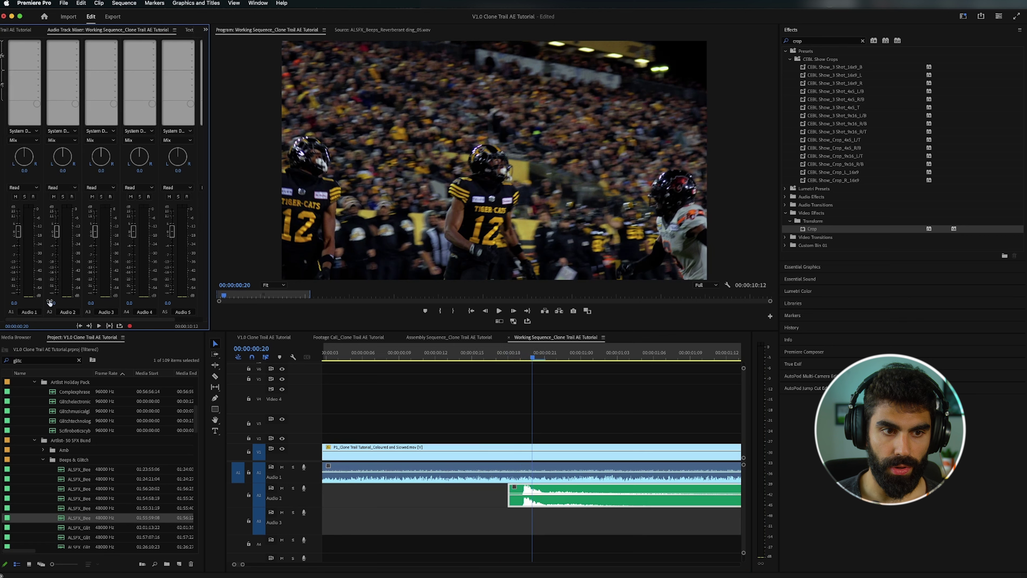
pyautogui.write('-5')
pyautogui.press('Return')
# Duplicate the ding on Audio 2 and align the copy with the second clone at 00:00:01:17
pyautogui.click(499, 381)
pyautogui.click(383, 358)
pyautogui.press('space')
pyautogui.press('space')
pyautogui.press('\\')
pyautogui.moveTo(403, 497); pyautogui.dragTo(582, 497)
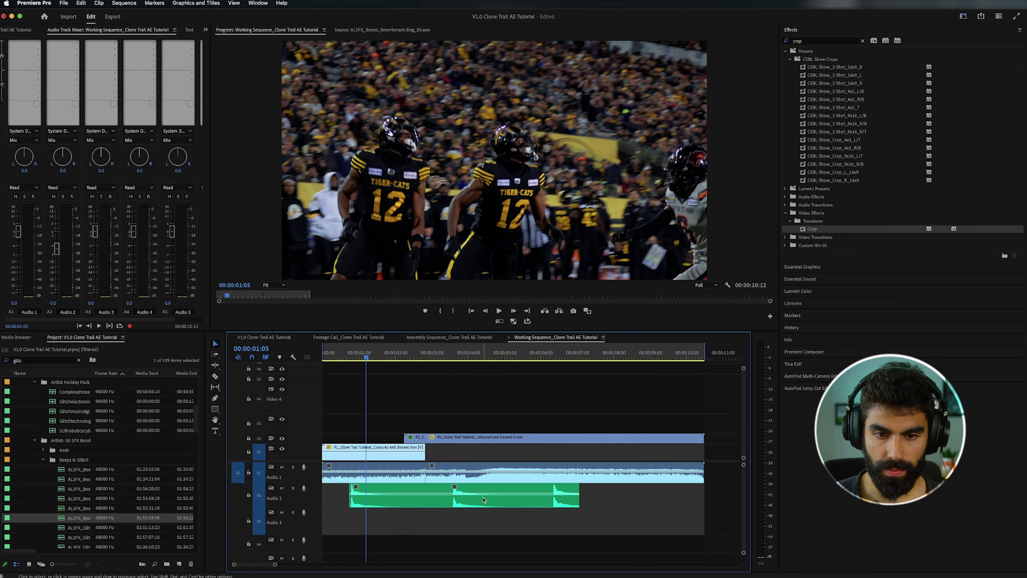
pyautogui.moveTo(484, 501); pyautogui.dragTo(461, 500)
pyautogui.press('space')
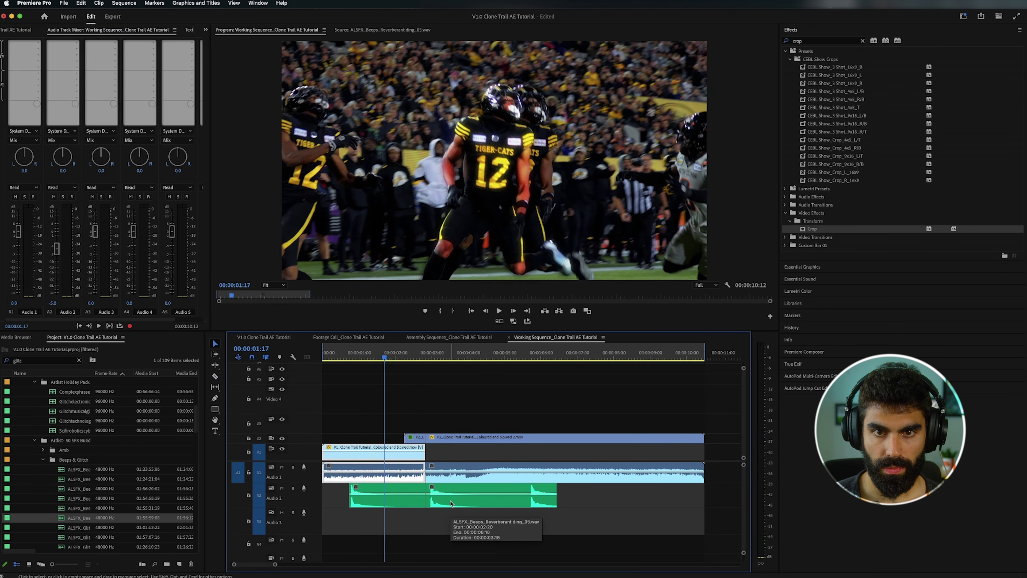
pyautogui.moveTo(452, 503); pyautogui.dragTo(416, 504)
# Play through the second ding and place another copy on Audio 2 for the clone near 00:00:02:20
pyautogui.press('=')
pyautogui.click(464, 358)
pyautogui.press('space')
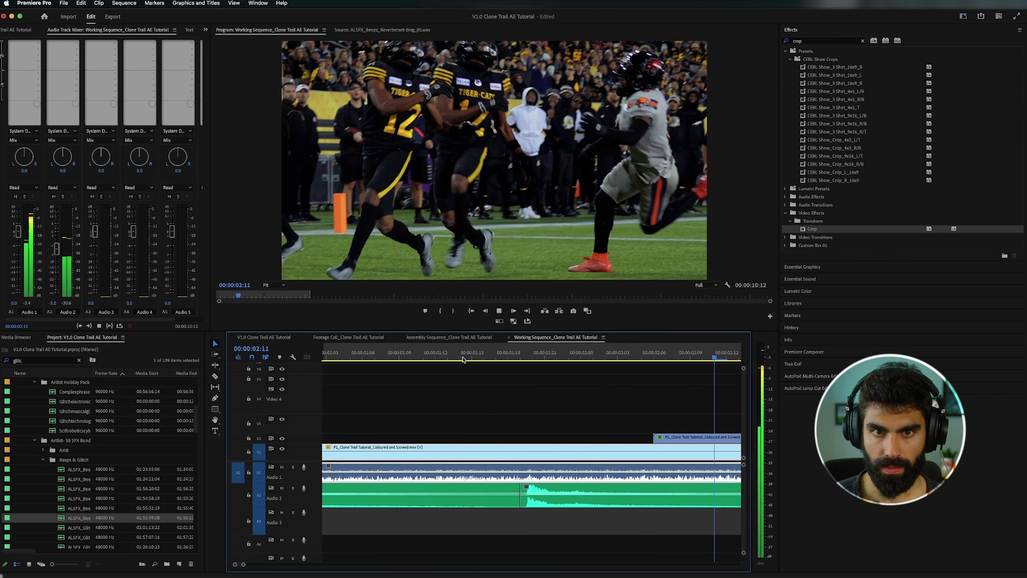
pyautogui.click(440, 501)
pyautogui.press('v')
pyautogui.moveTo(442, 503); pyautogui.dragTo(509, 497)
pyautogui.press('-')
pyautogui.press('-')
pyautogui.press('-')
pyautogui.press('-')
# Move the fourth ding copy to directly follow the third on Audio 2 and find the clone's frame at 00:00:03:18
pyautogui.moveTo(581, 503); pyautogui.dragTo(484, 504)
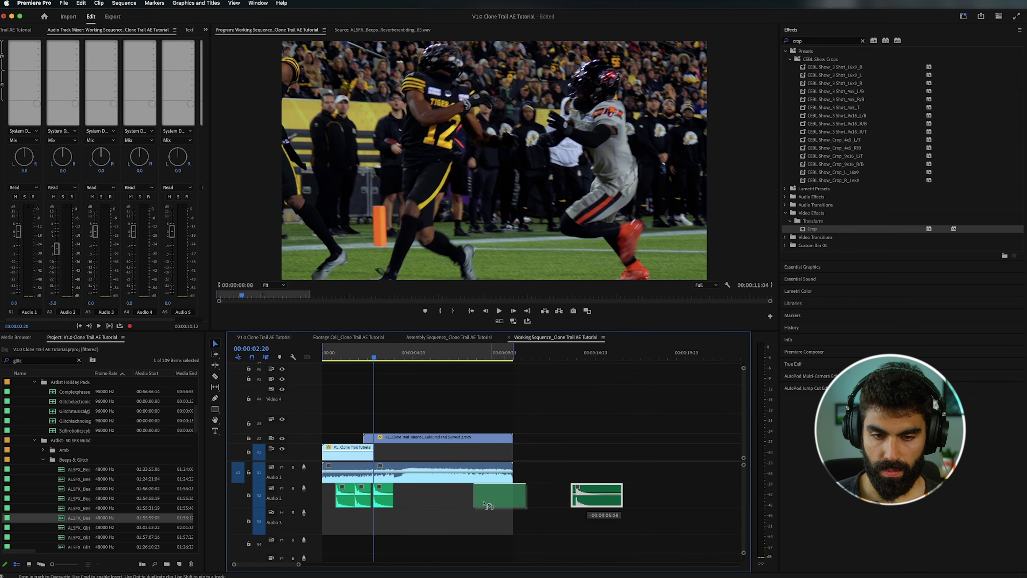
pyautogui.moveTo(414, 503); pyautogui.dragTo(409, 503)
pyautogui.press('=')
pyautogui.press('=')
pyautogui.press('=')
pyautogui.click(683, 477)
pyautogui.press('space')
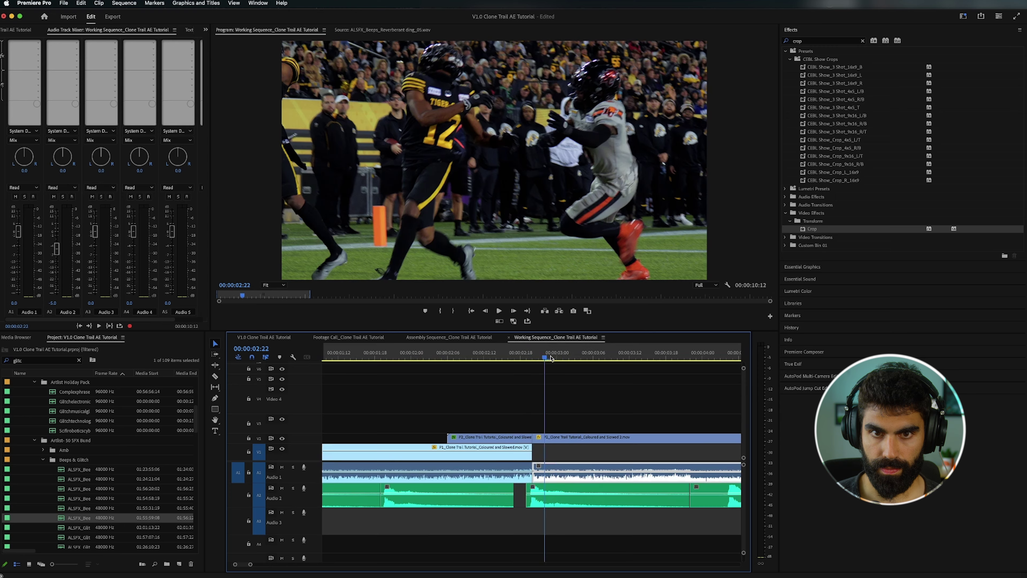
pyautogui.moveTo(603, 363); pyautogui.dragTo(665, 363)
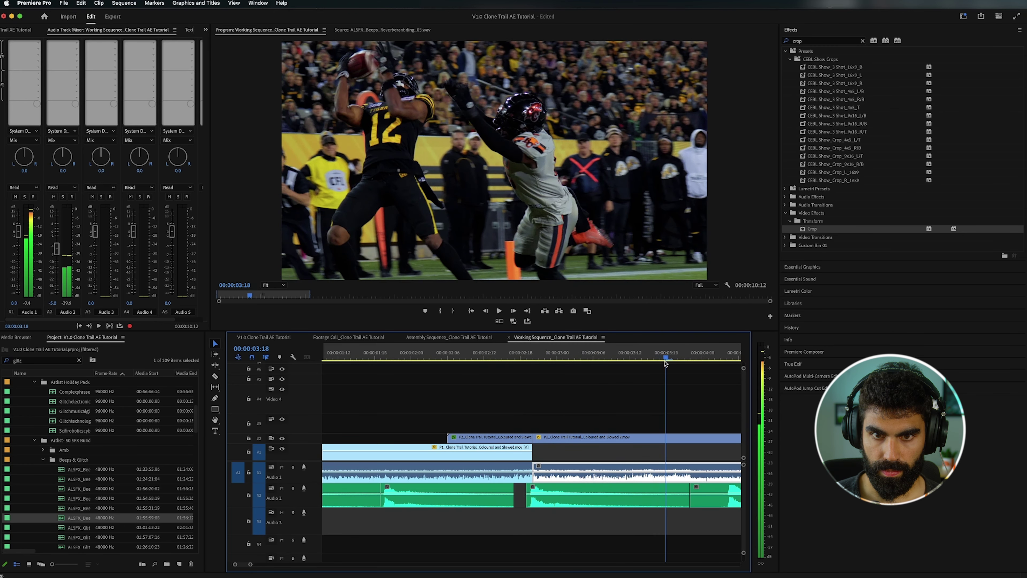